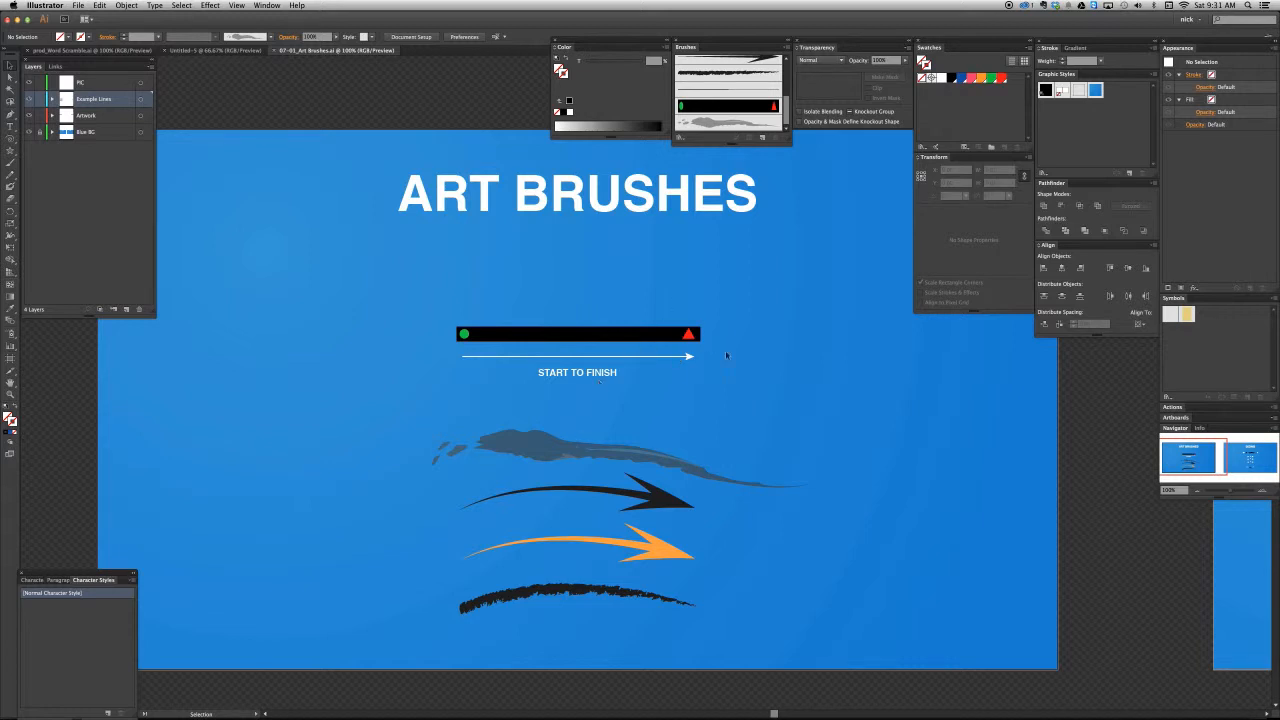
- Draw a wavy freehand path about 320 pt wide with the Start to Finish art brush, and place it beside the START TO FINISH label
{"action": "key", "text": "n"}
{"action": "mouse_move", "coordinate": [677, 414]}
{"action": "left_mouse_down"}
{"action": "mouse_move", "coordinate": [754, 412]}
{"action": "mouse_move", "coordinate": [842, 388]}
{"action": "left_mouse_up"}
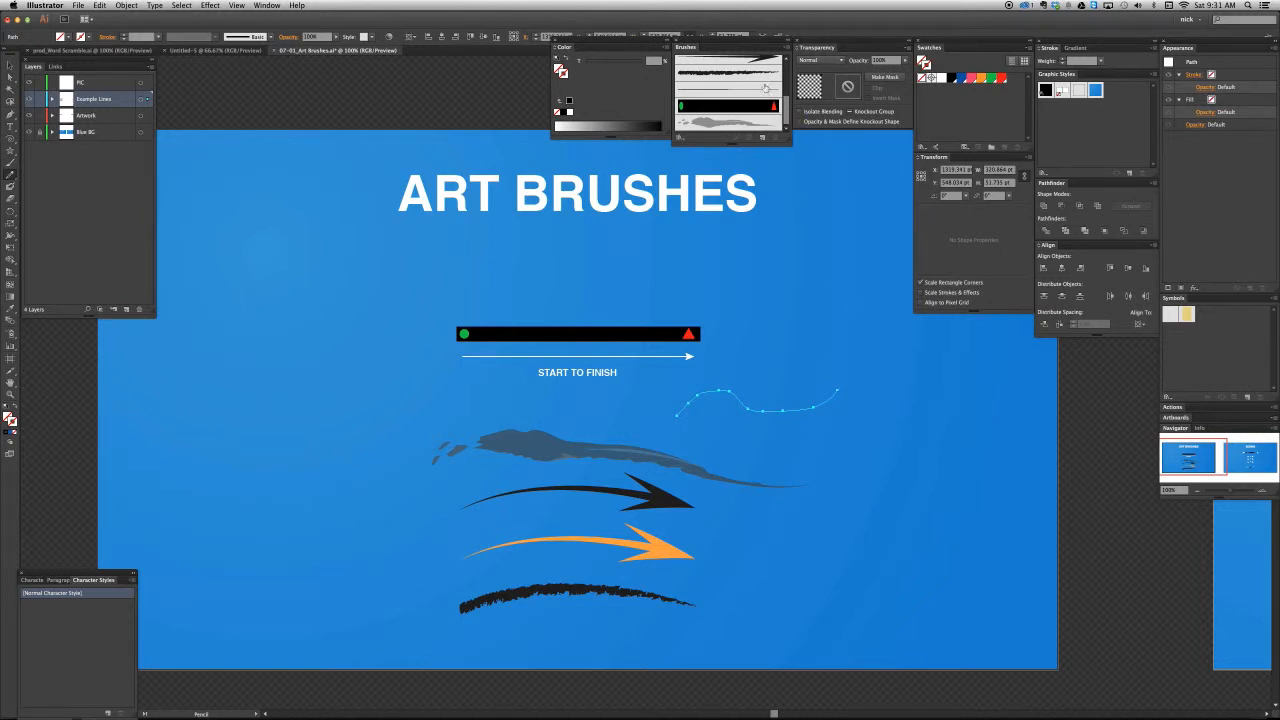
{"action": "left_click", "coordinate": [757, 106]}
{"action": "key", "text": "v"}
{"action": "left_click", "coordinate": [768, 343]}
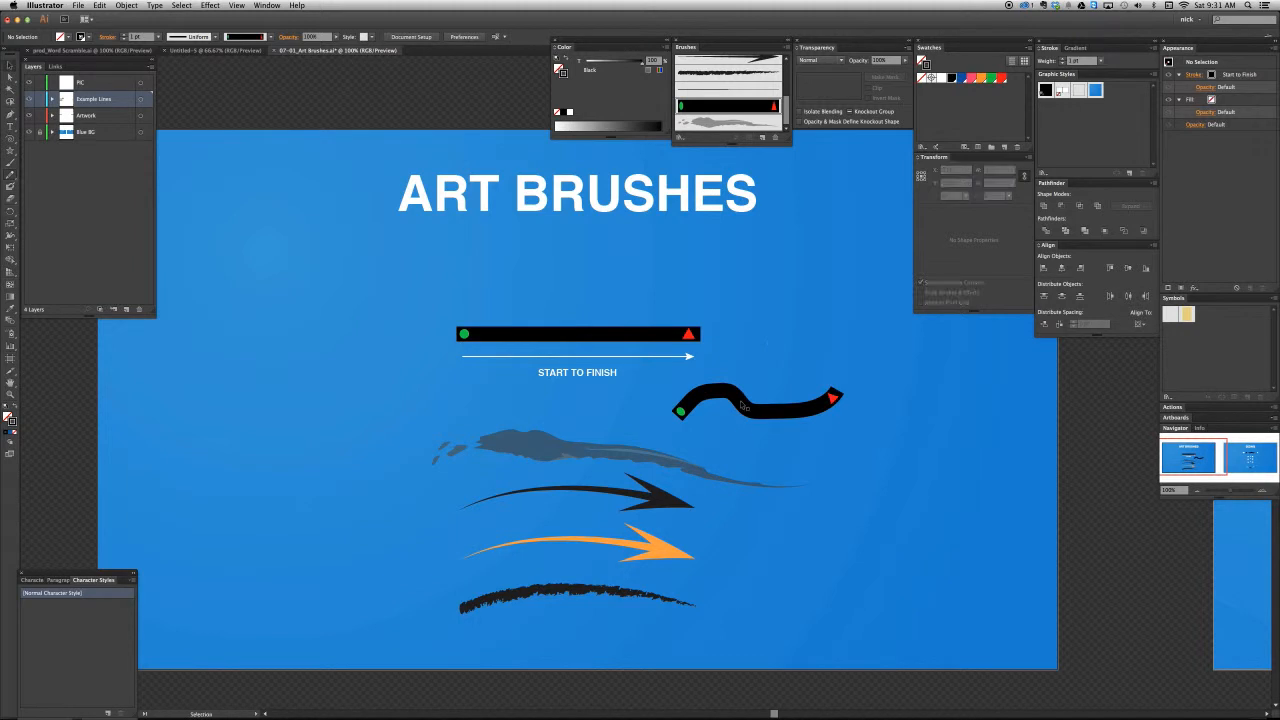
{"action": "left_click_drag", "start_coordinate": [742, 405], "coordinate": [712, 380]}
{"action": "left_click", "coordinate": [729, 340]}
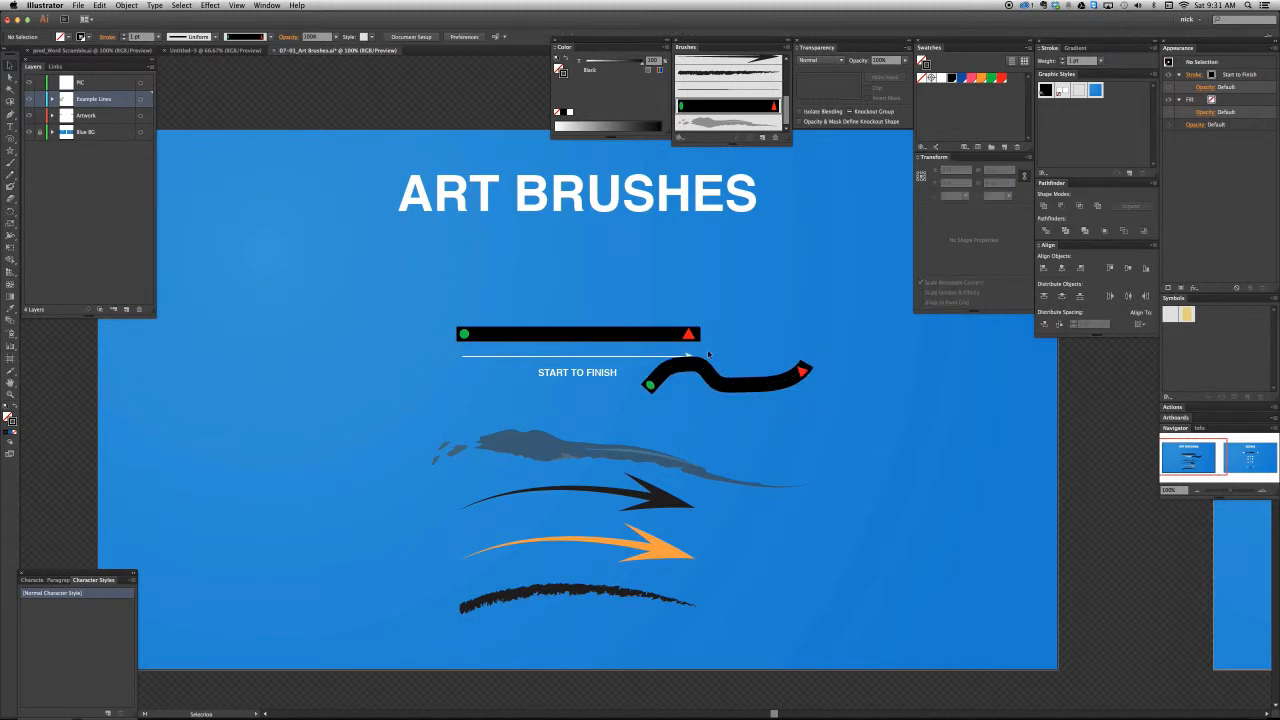
- Try a 2 pt stroke weight on the brushed wavy path, and finally set its weight to 0.2 pt
{"action": "left_click", "coordinate": [776, 376]}
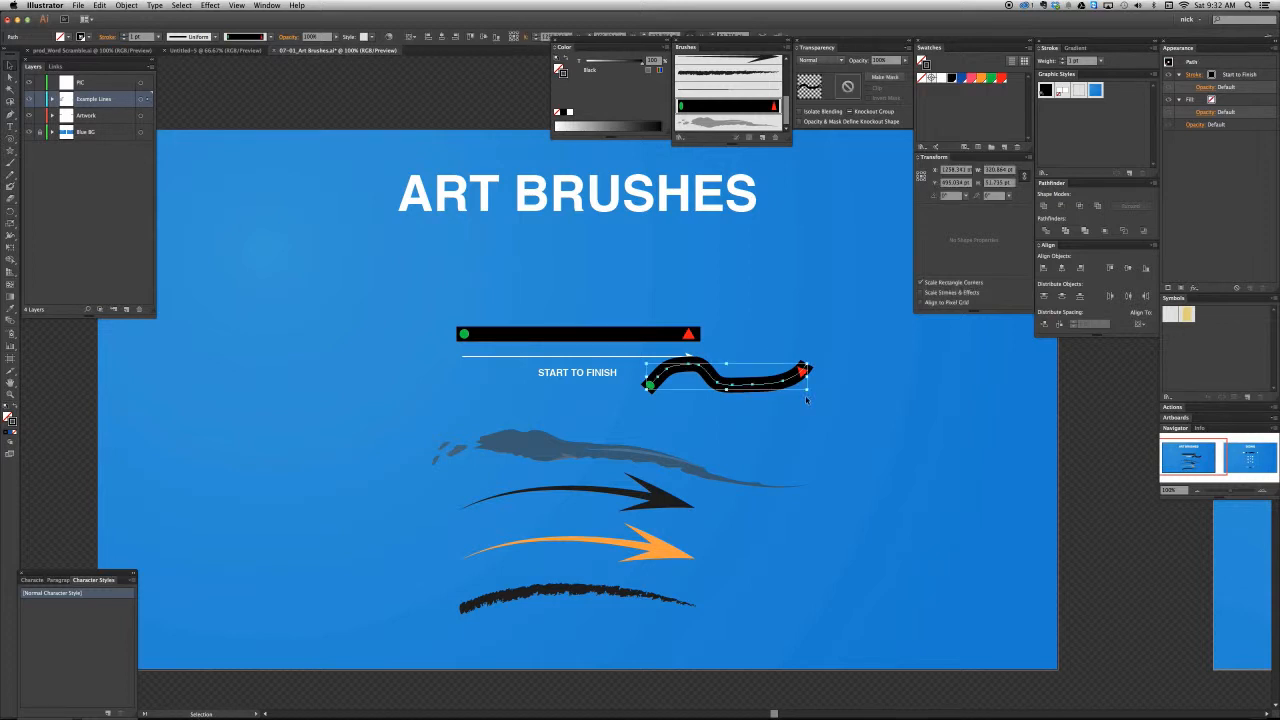
{"action": "left_click", "coordinate": [1064, 59]}
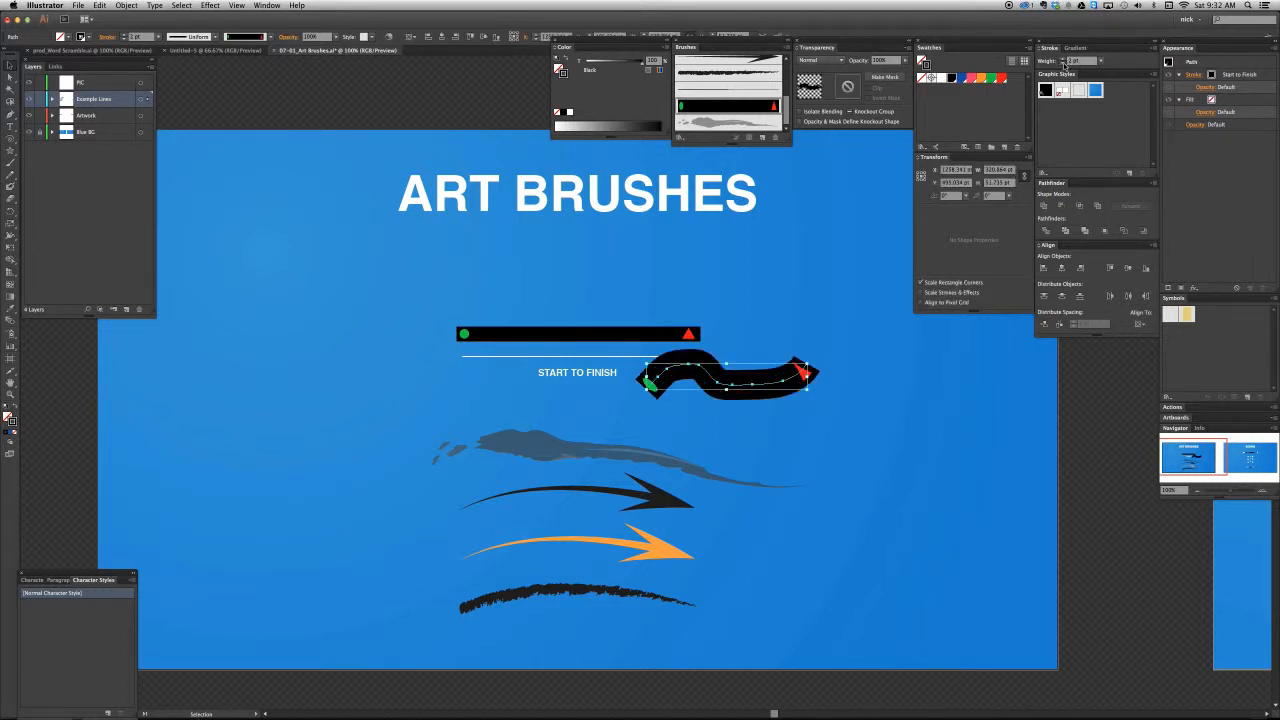
{"action": "left_click", "coordinate": [1064, 65]}
{"action": "left_click", "coordinate": [1064, 65]}
{"action": "left_click", "coordinate": [1076, 63]}
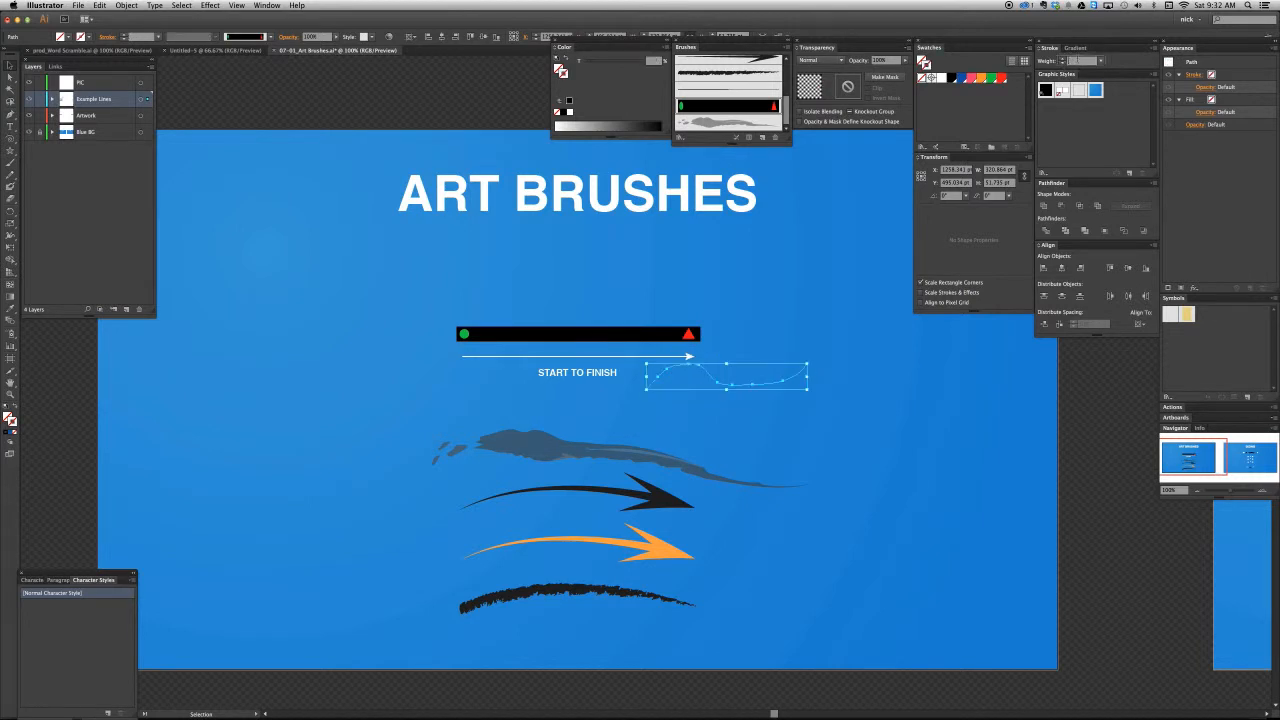
{"action": "type", "text": ".2"}
{"action": "key", "text": "Return"}
{"action": "left_click", "coordinate": [734, 317]}
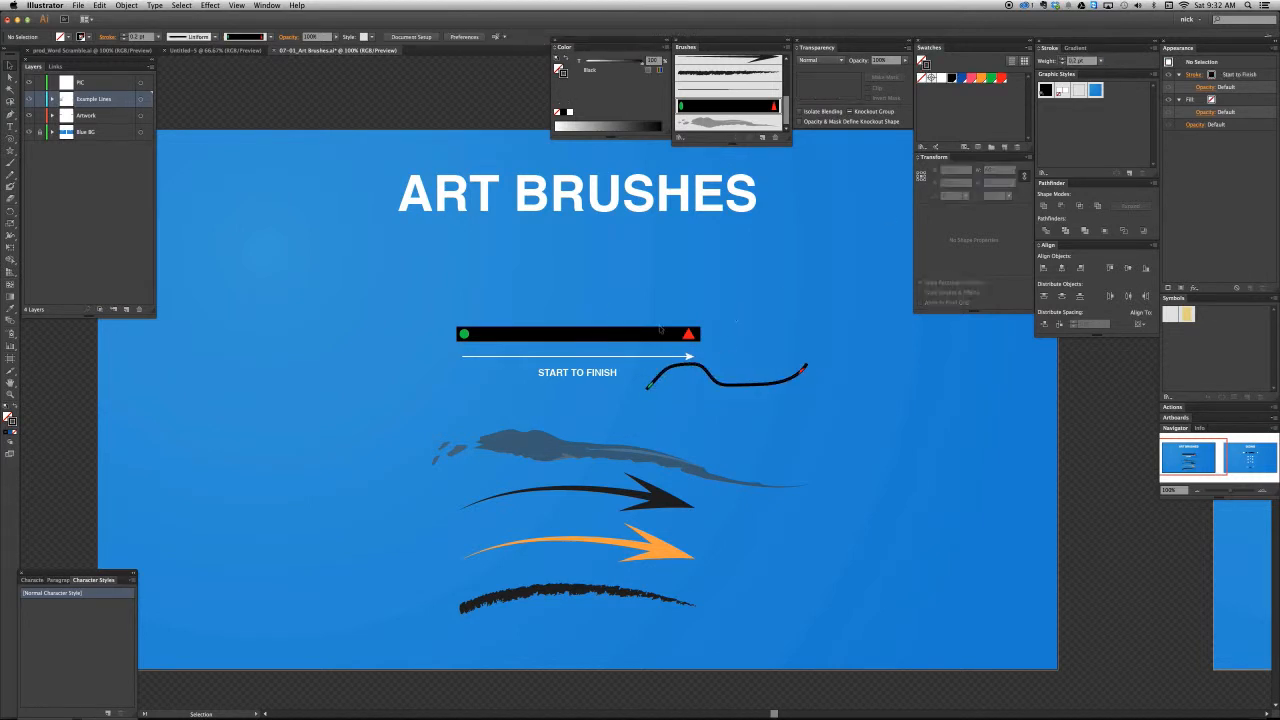
- Inspect the thin brushed wavy path up close and delete it
{"action": "key", "text": "z"}
{"action": "left_click_drag", "start_coordinate": [489, 286], "coordinate": [950, 442]}
{"action": "key", "text": "a"}
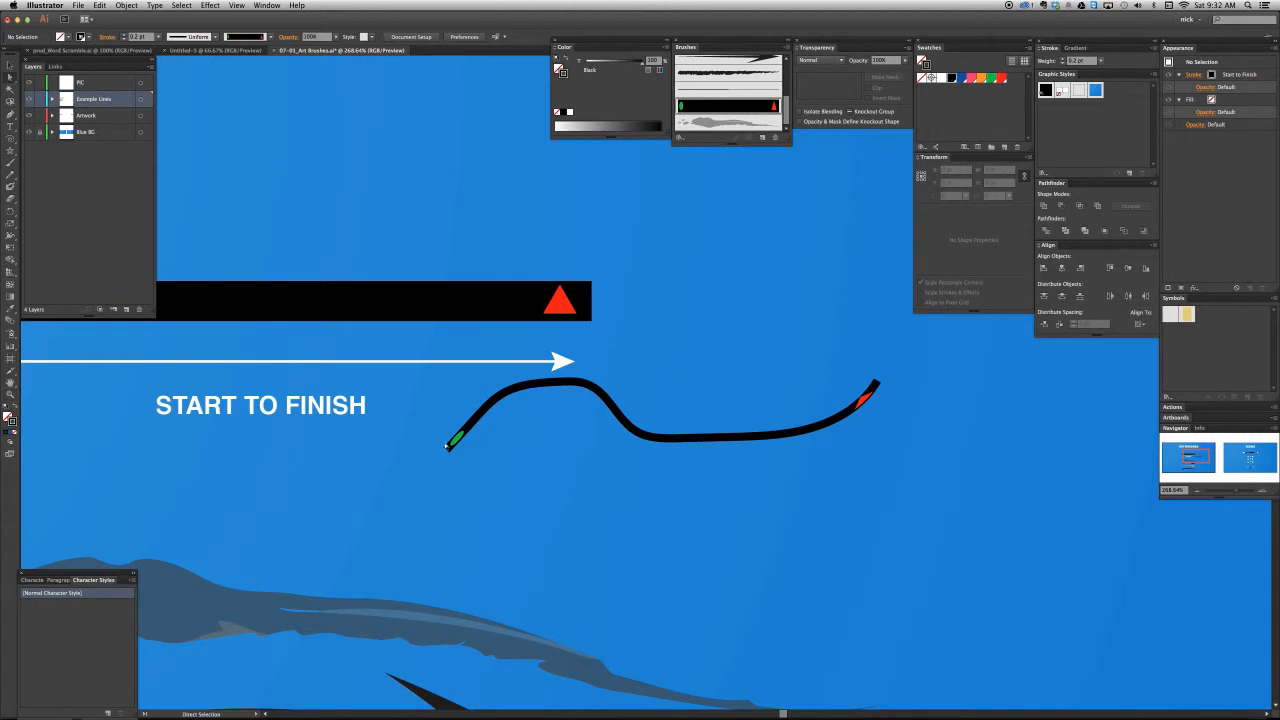
{"action": "key", "text": "super+minus"}
{"action": "key", "text": "super+minus"}
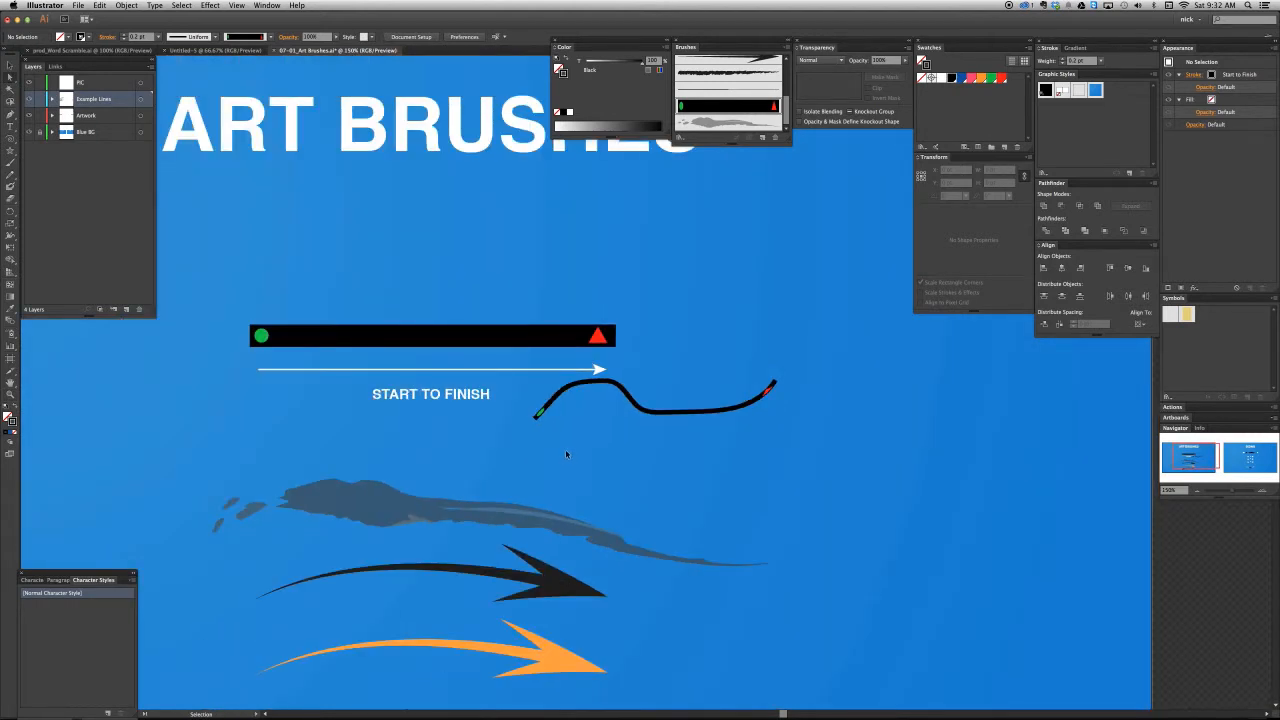
{"action": "key", "text": "a"}
{"action": "left_click", "coordinate": [642, 410]}
{"action": "key", "text": "Delete"}
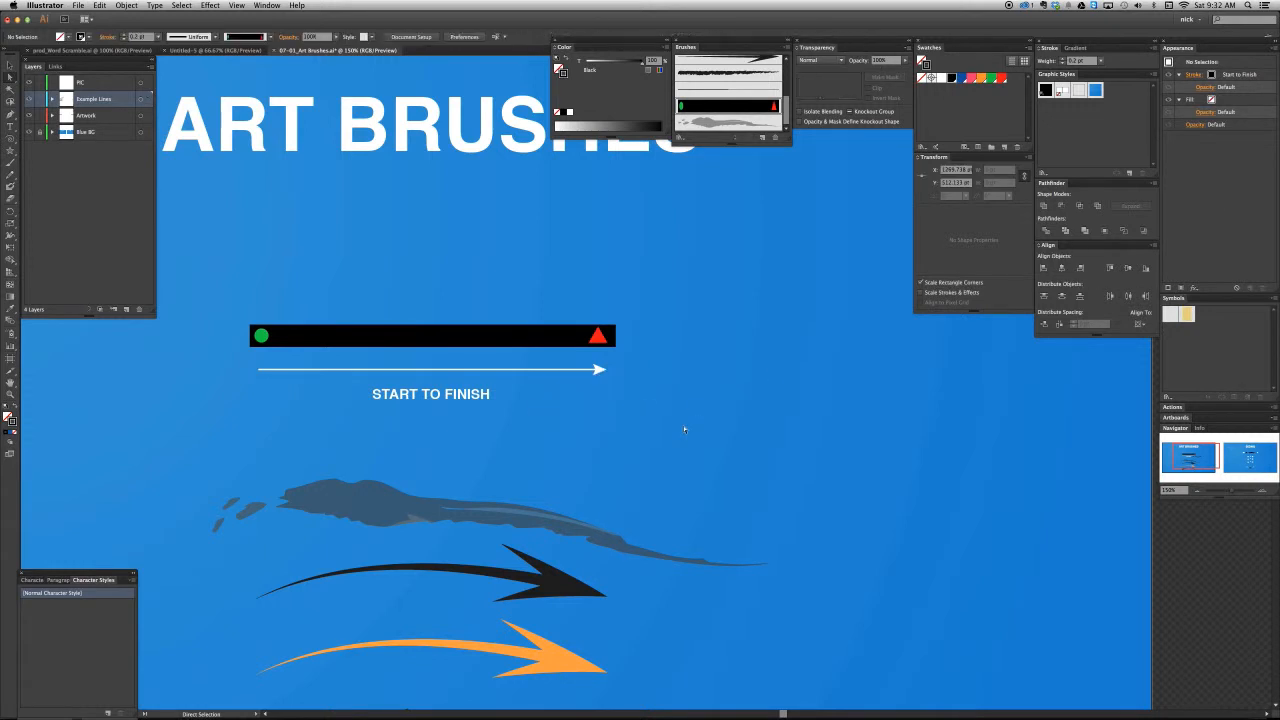
- Hide the Example Lines layer and bring the star comparison on the SIZING artboard into close view
{"action": "left_click_drag", "start_coordinate": [1028, 468], "coordinate": [925, 460]}
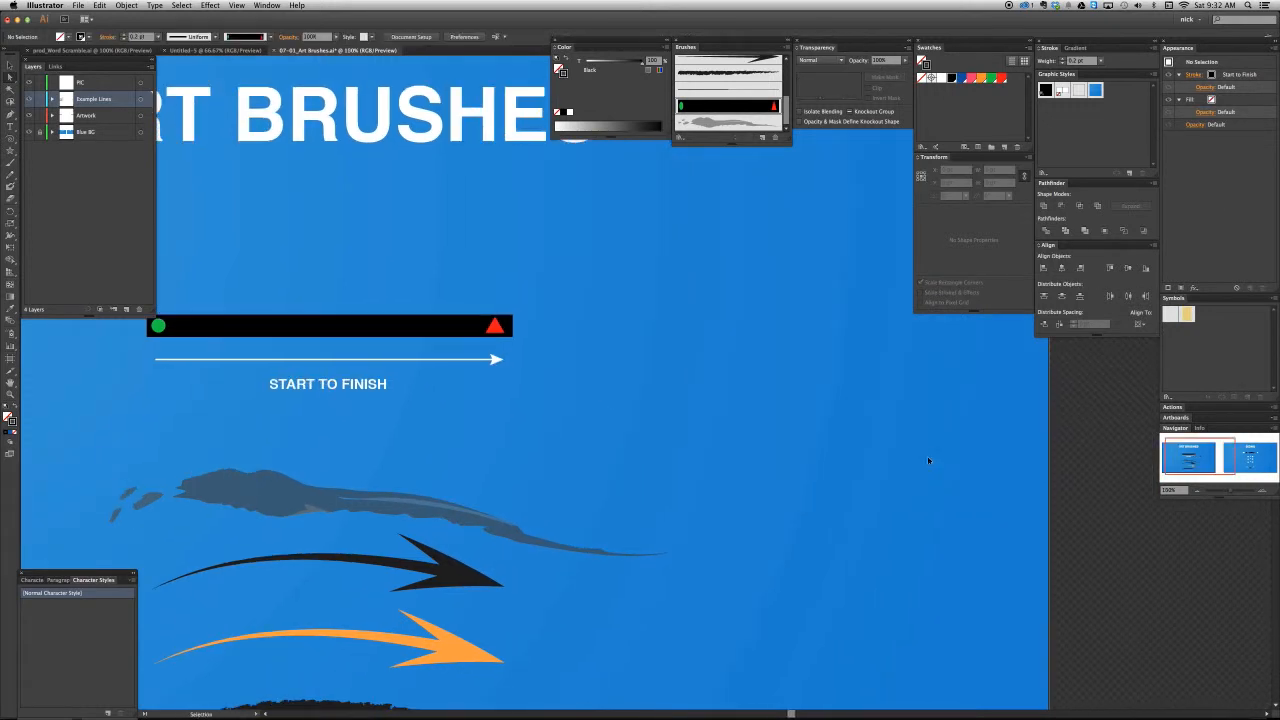
{"action": "key", "text": "super+minus"}
{"action": "key", "text": "super+minus"}
{"action": "left_click_drag", "start_coordinate": [920, 410], "coordinate": [394, 439]}
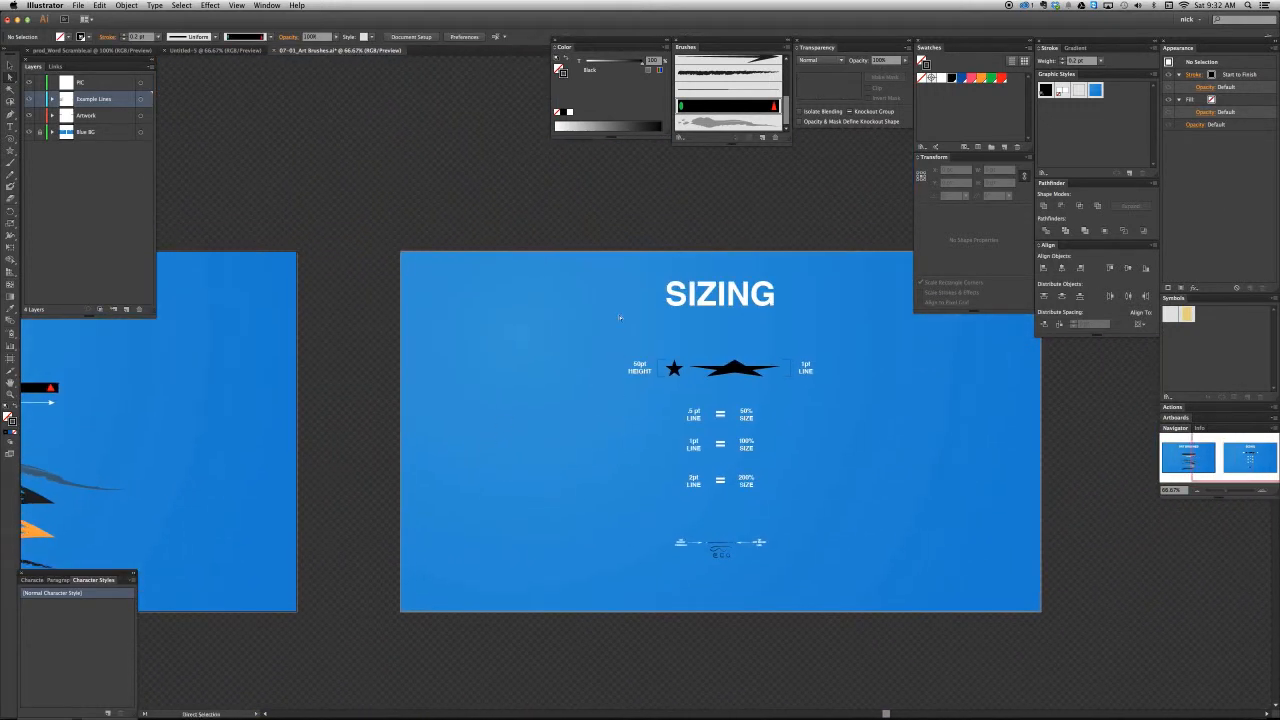
{"action": "left_click", "coordinate": [30, 99]}
{"action": "key", "text": "z"}
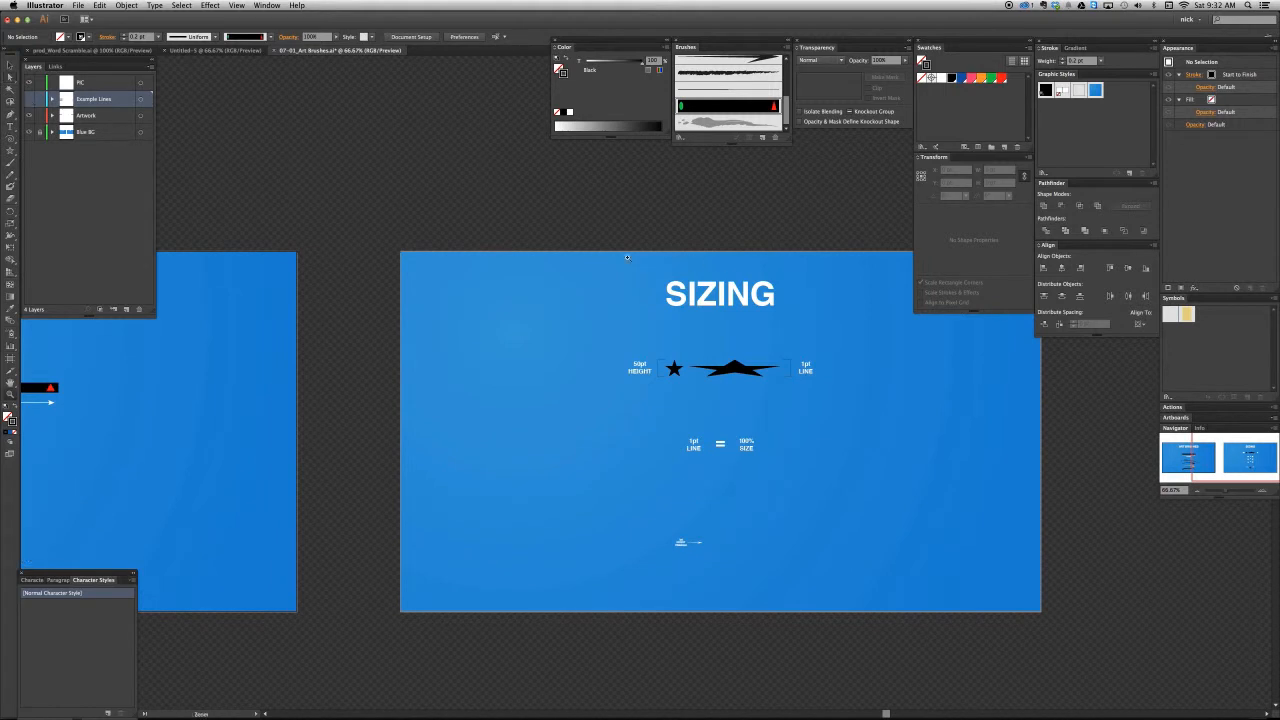
{"action": "left_click_drag", "start_coordinate": [628, 258], "coordinate": [835, 420]}
{"action": "key", "text": "v"}
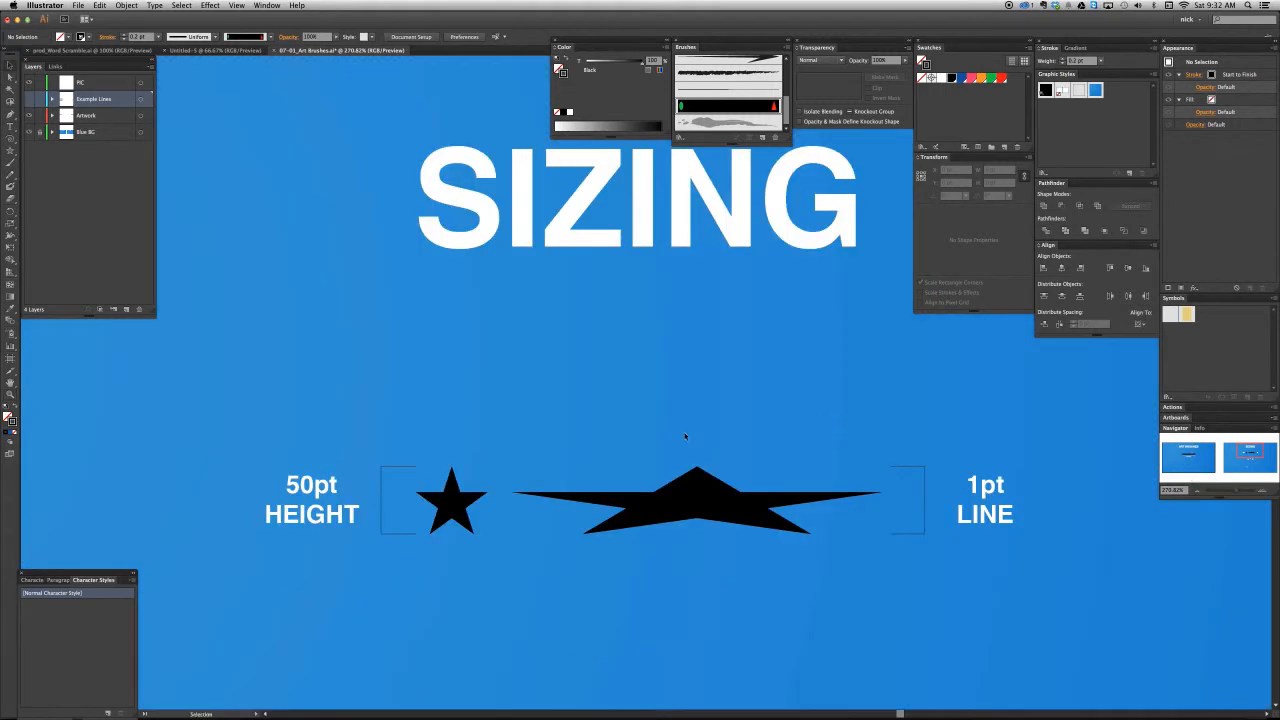
{"action": "key", "text": "super+minus"}
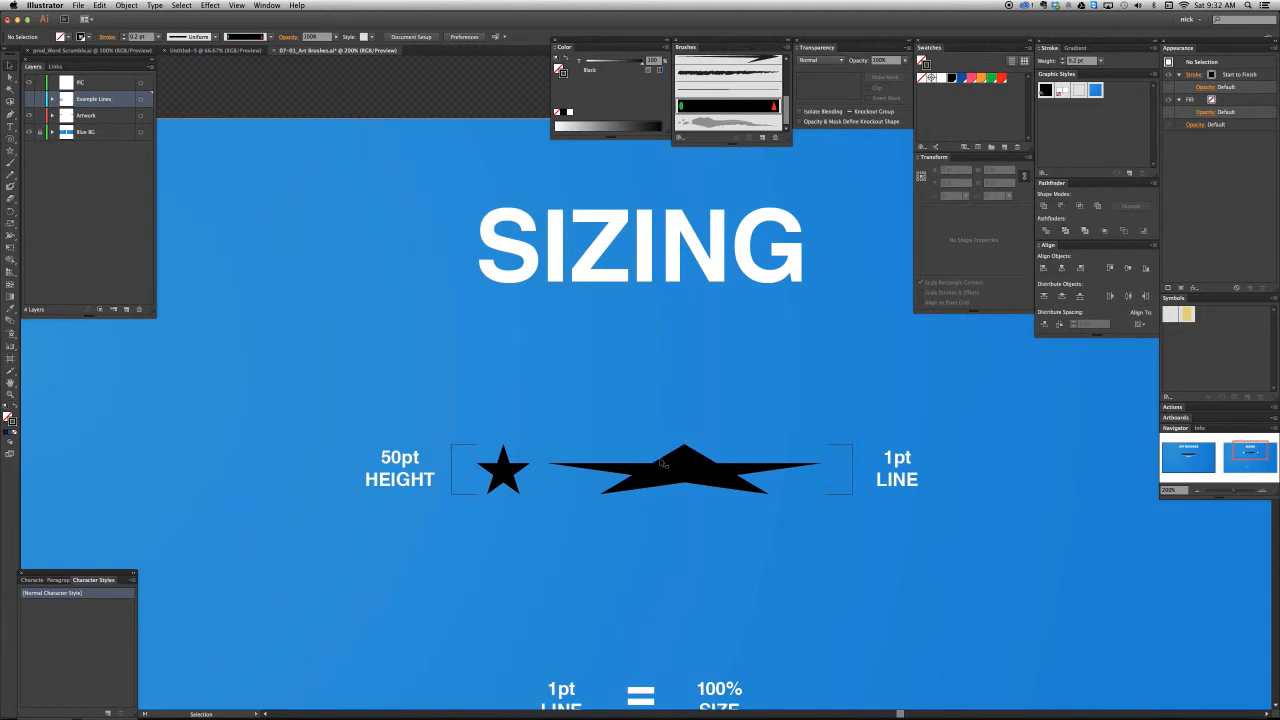
{"action": "left_click_drag", "start_coordinate": [673, 473], "coordinate": [617, 449]}
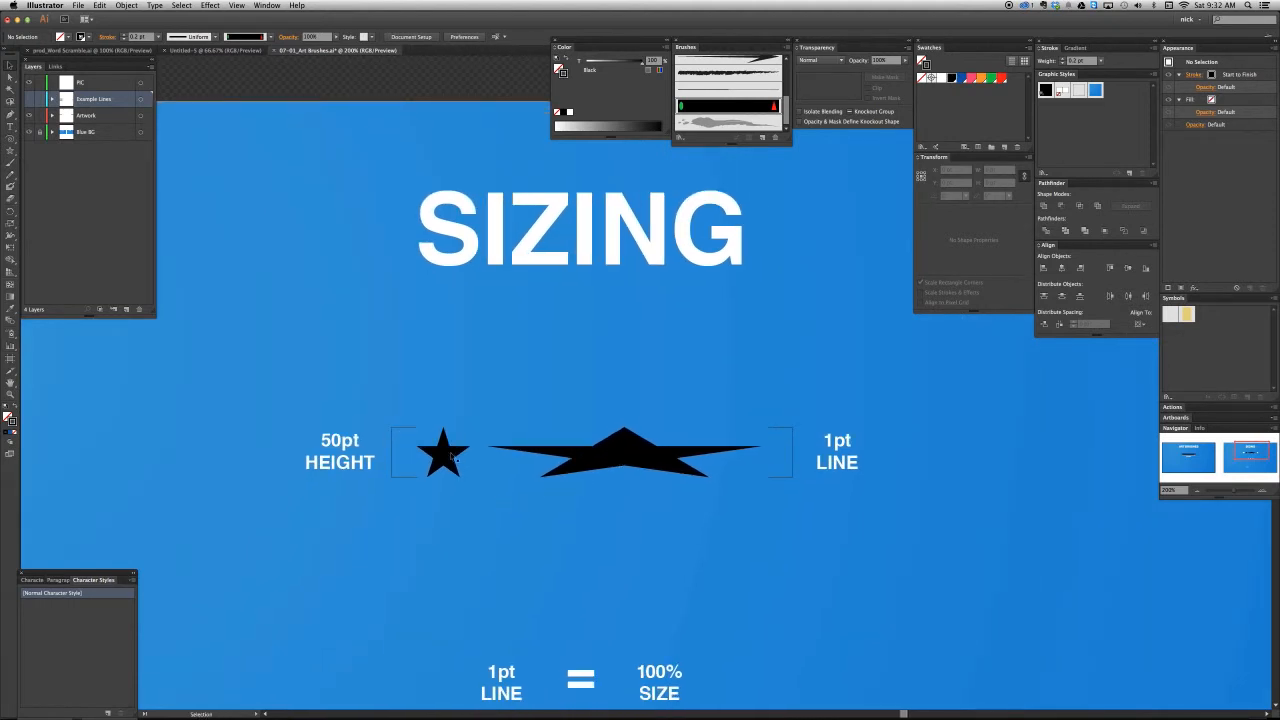
- Delete the existing star art brush from the document and remove the strokes that use it
{"action": "key", "text": "a"}
{"action": "left_click", "coordinate": [447, 455]}
{"action": "left_click", "coordinate": [444, 532]}
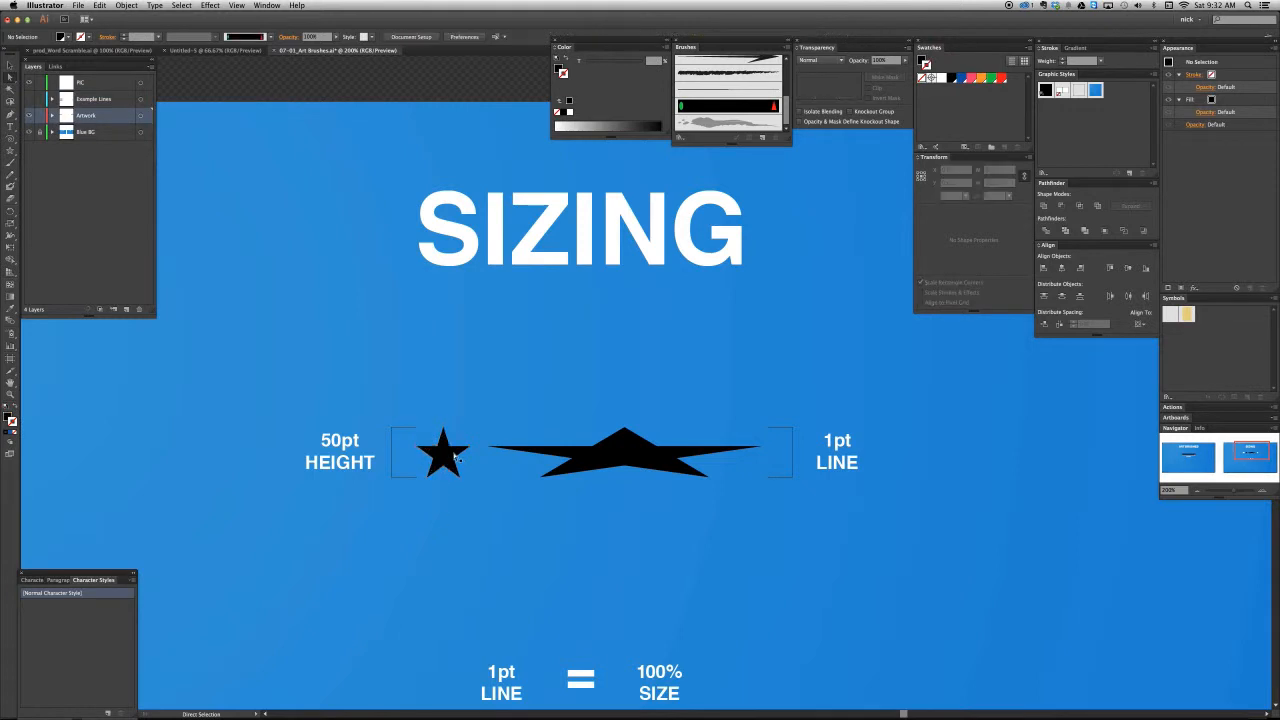
{"action": "key", "text": "v"}
{"action": "left_click", "coordinate": [450, 456]}
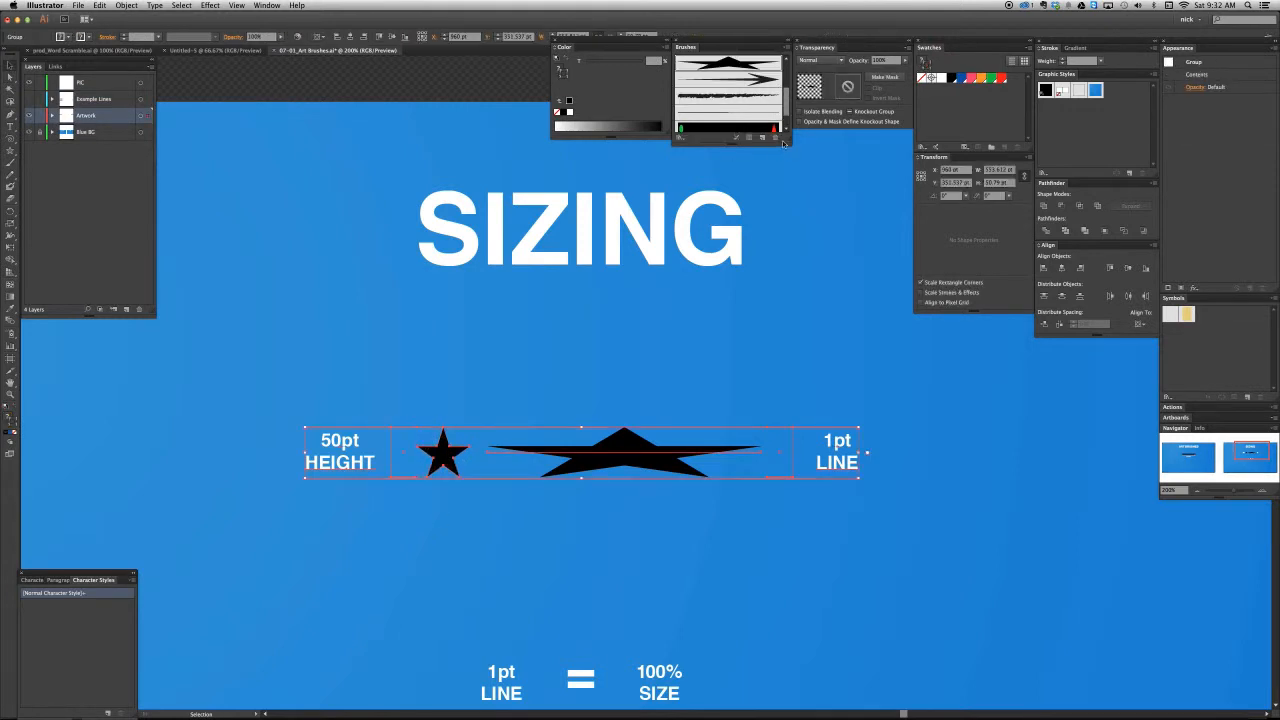
{"action": "left_click_drag", "start_coordinate": [788, 143], "coordinate": [788, 155]}
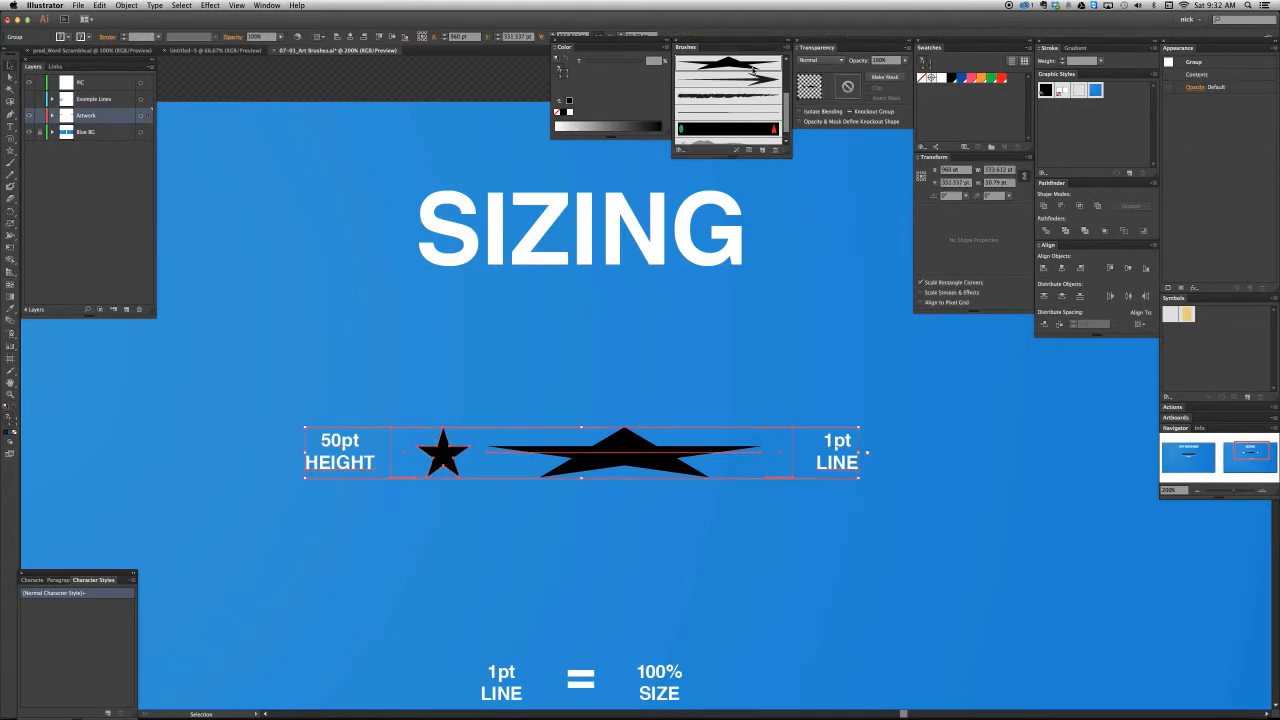
{"action": "left_click", "coordinate": [775, 150]}
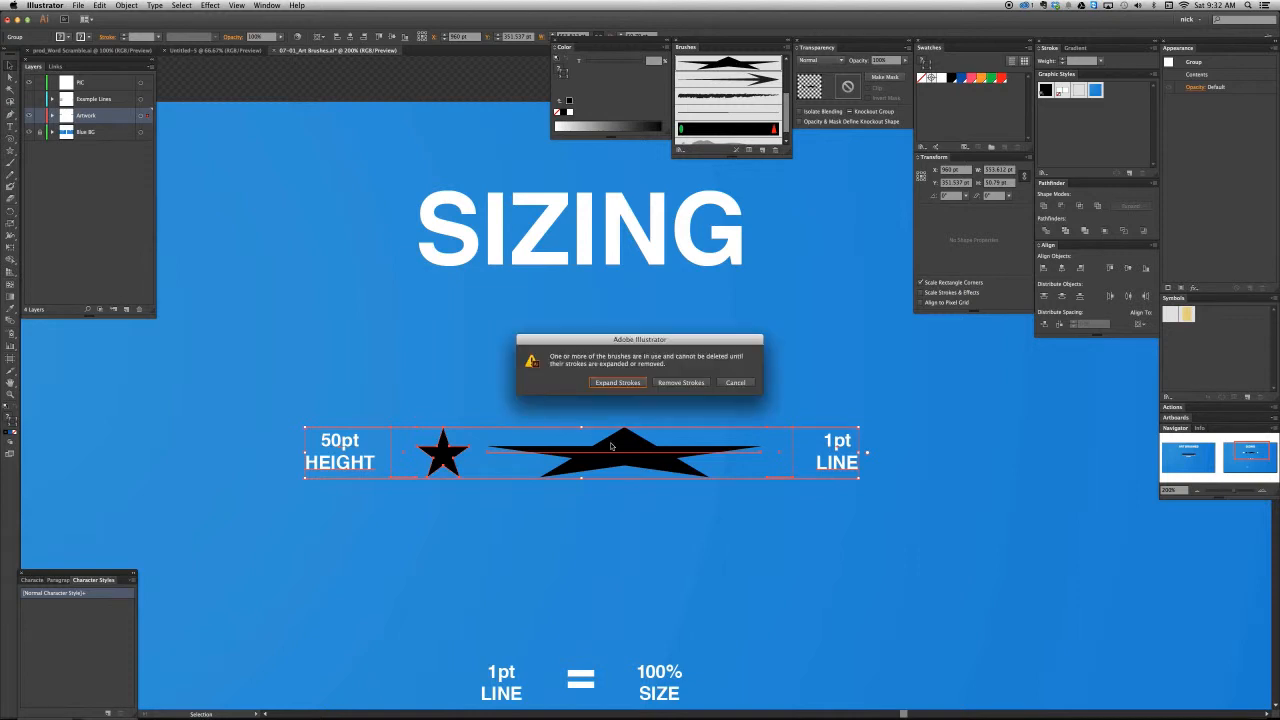
{"action": "left_click", "coordinate": [680, 383]}
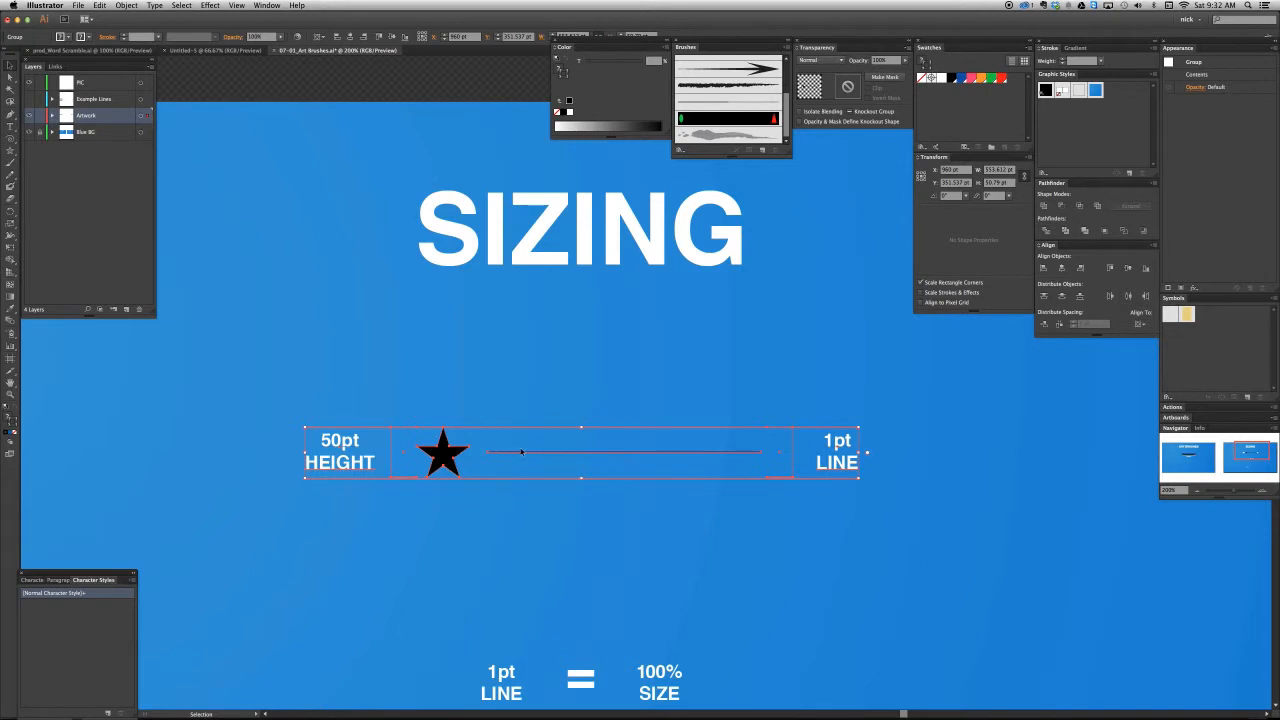
- Delete the plain horizontal line left between the star and the 1pt LINE bracket
{"action": "key", "text": "a"}
{"action": "left_click", "coordinate": [528, 452]}
{"action": "left_click", "coordinate": [506, 481]}
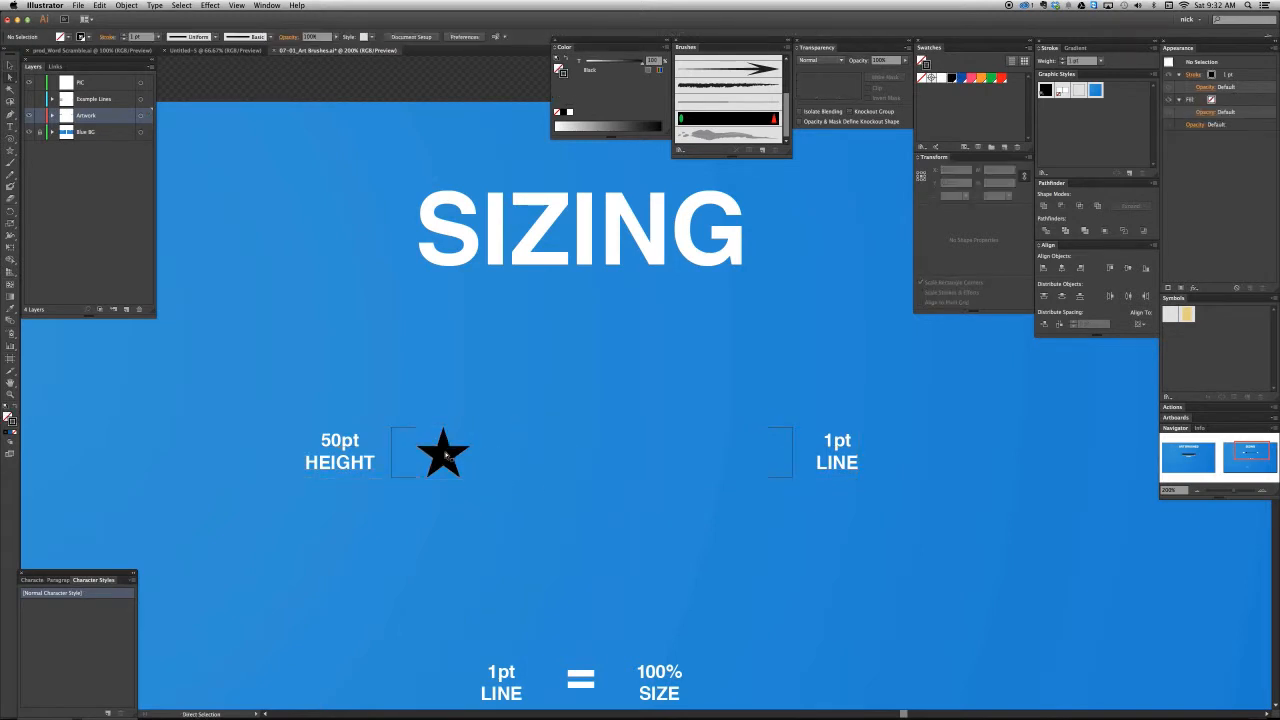
- Create an art brush named Star Line from the 50 pt high star, keeping the default options
{"action": "left_click", "coordinate": [446, 455]}
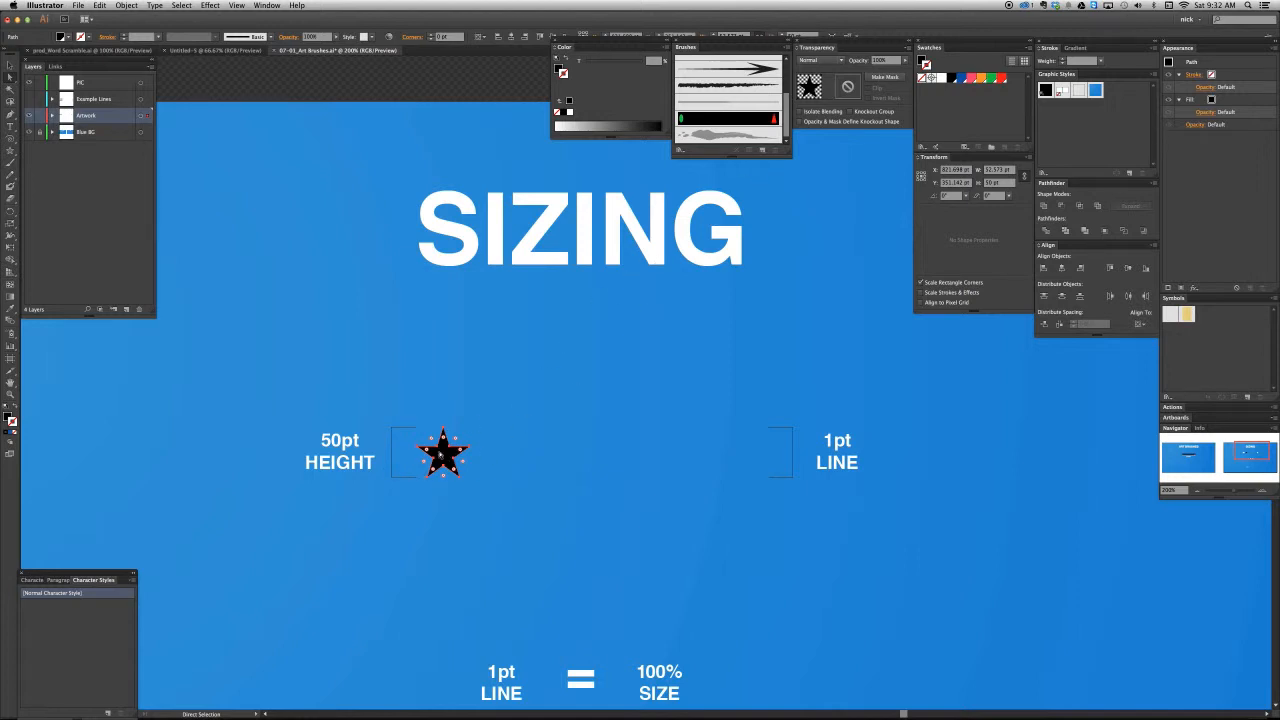
{"action": "left_click", "coordinate": [762, 150]}
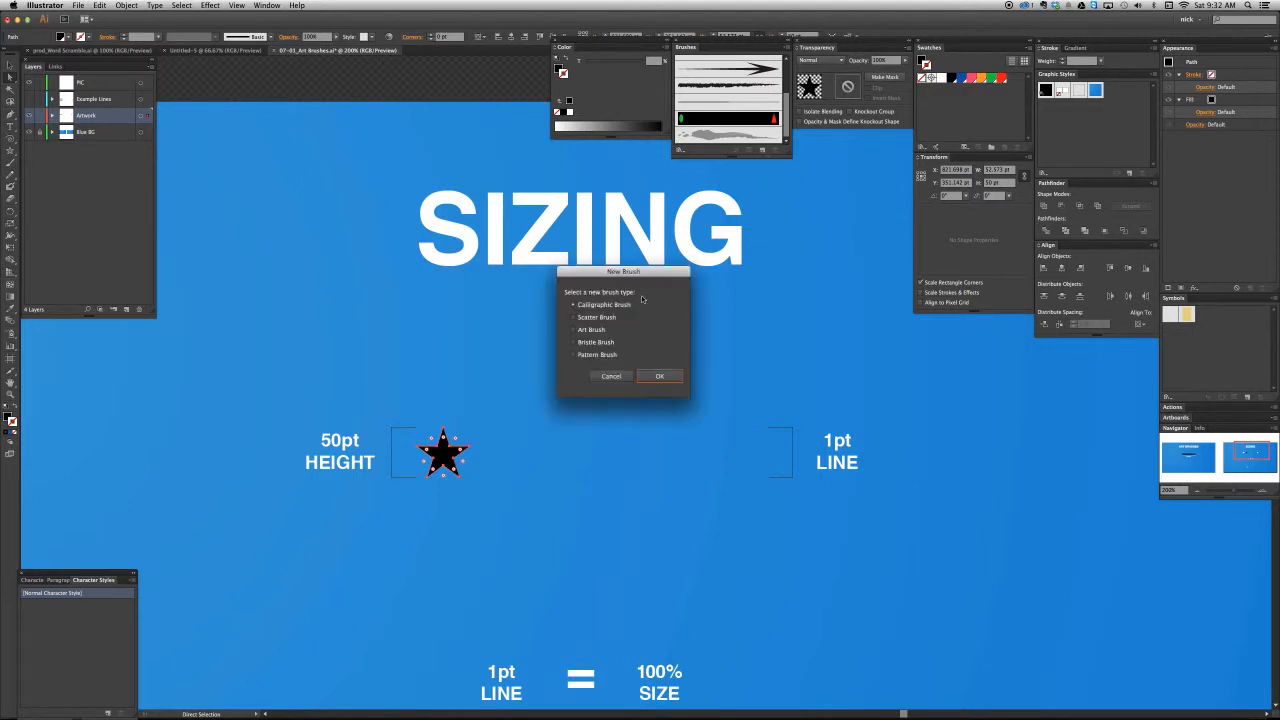
{"action": "left_click", "coordinate": [590, 330]}
{"action": "key", "text": "Return"}
{"action": "type", "text": "St"}
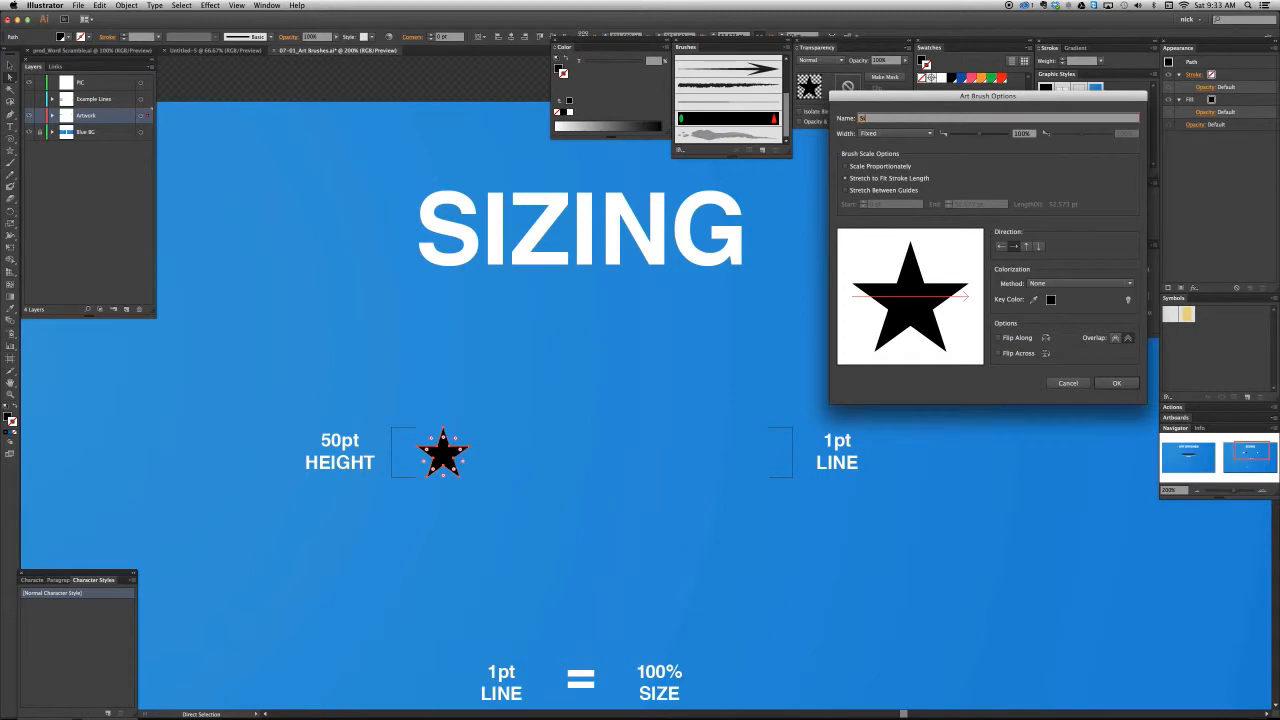
{"action": "type", "text": "ar Line"}
{"action": "left_click", "coordinate": [1111, 385]}
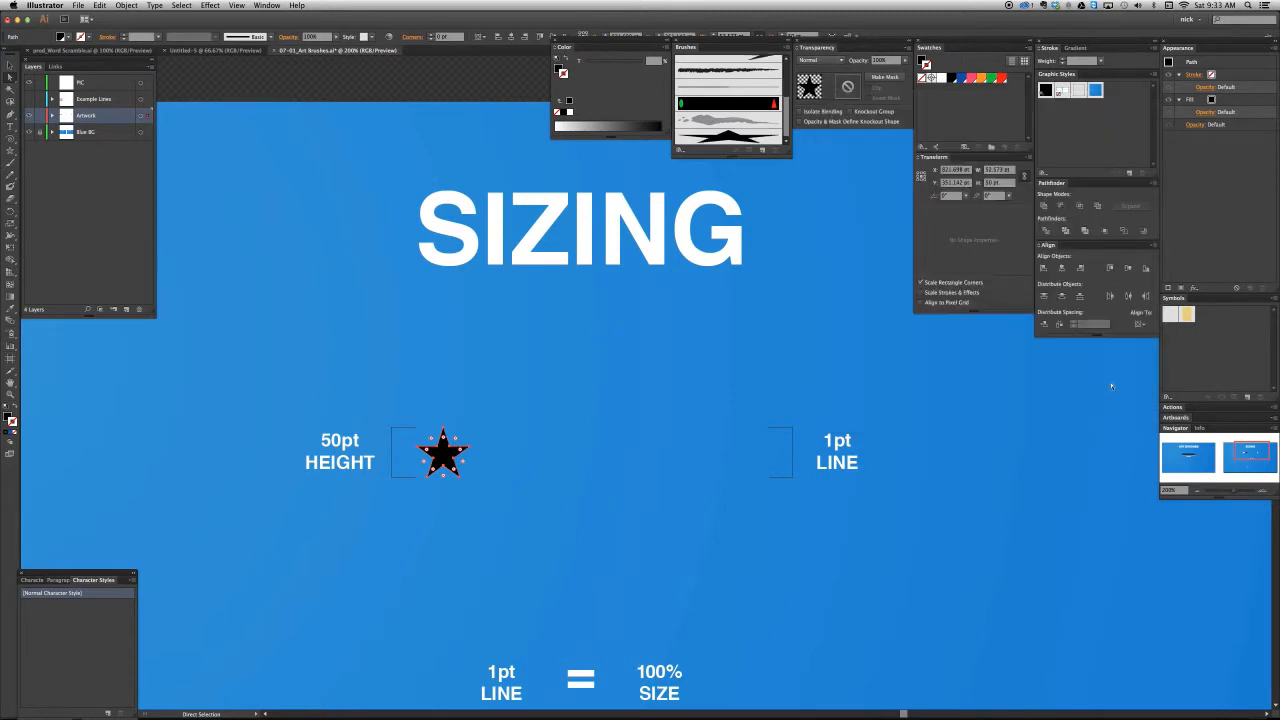
- Draw a horizontal line about 235 pt long between the star and the 1pt LINE bracket, and apply the Star Line brush
{"action": "key", "text": "backslash"}
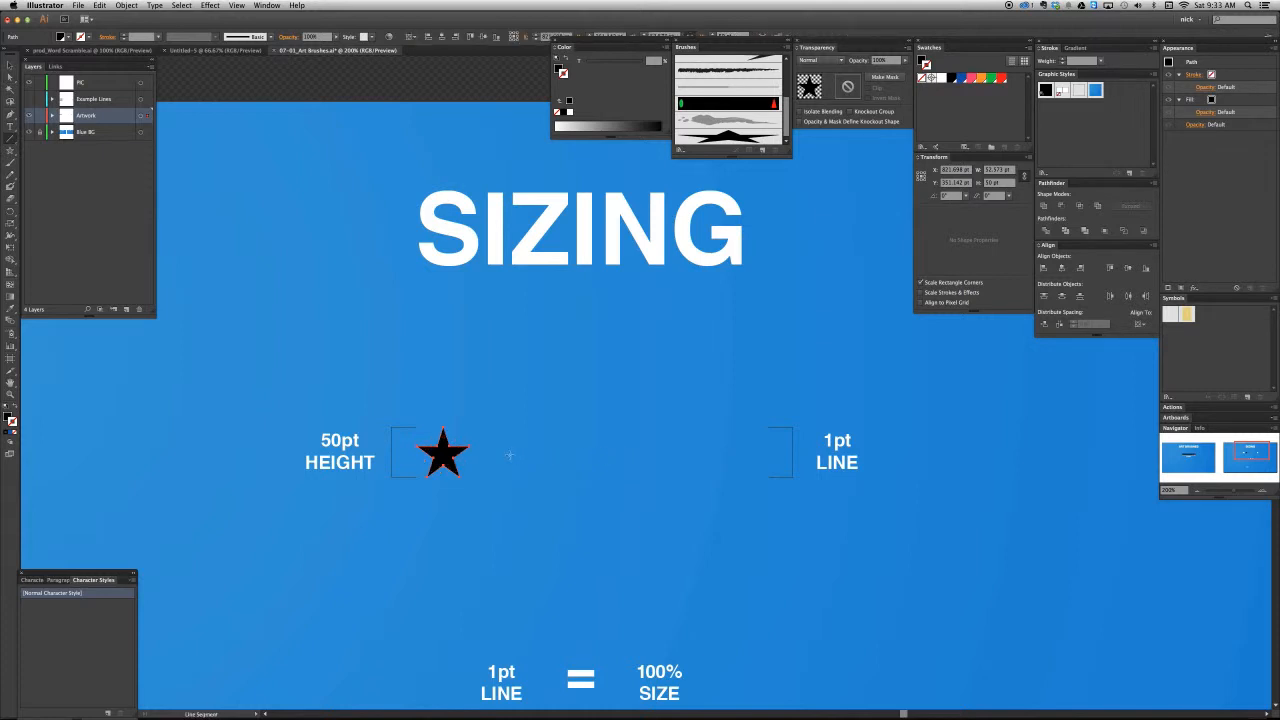
{"action": "left_click_drag", "start_coordinate": [510, 455], "coordinate": [610, 455]}
{"action": "left_click_drag", "start_coordinate": [745, 454], "coordinate": [745, 454]}
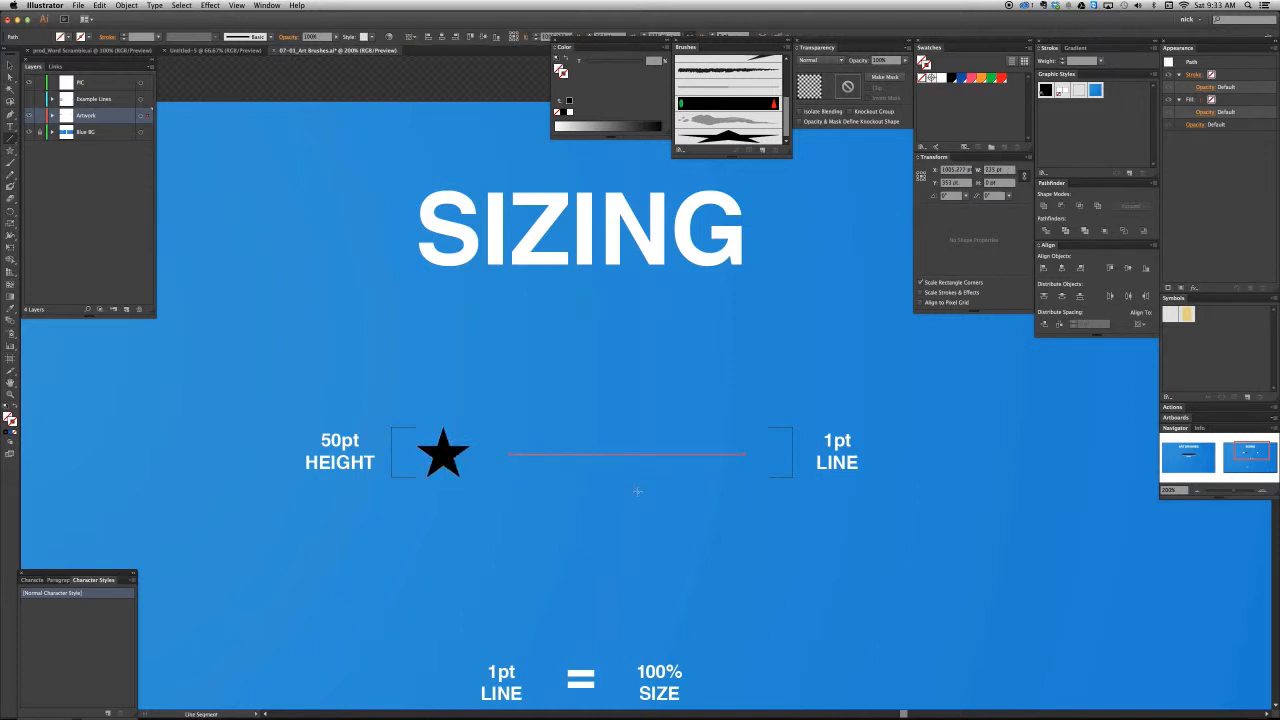
{"action": "left_click", "coordinate": [731, 139]}
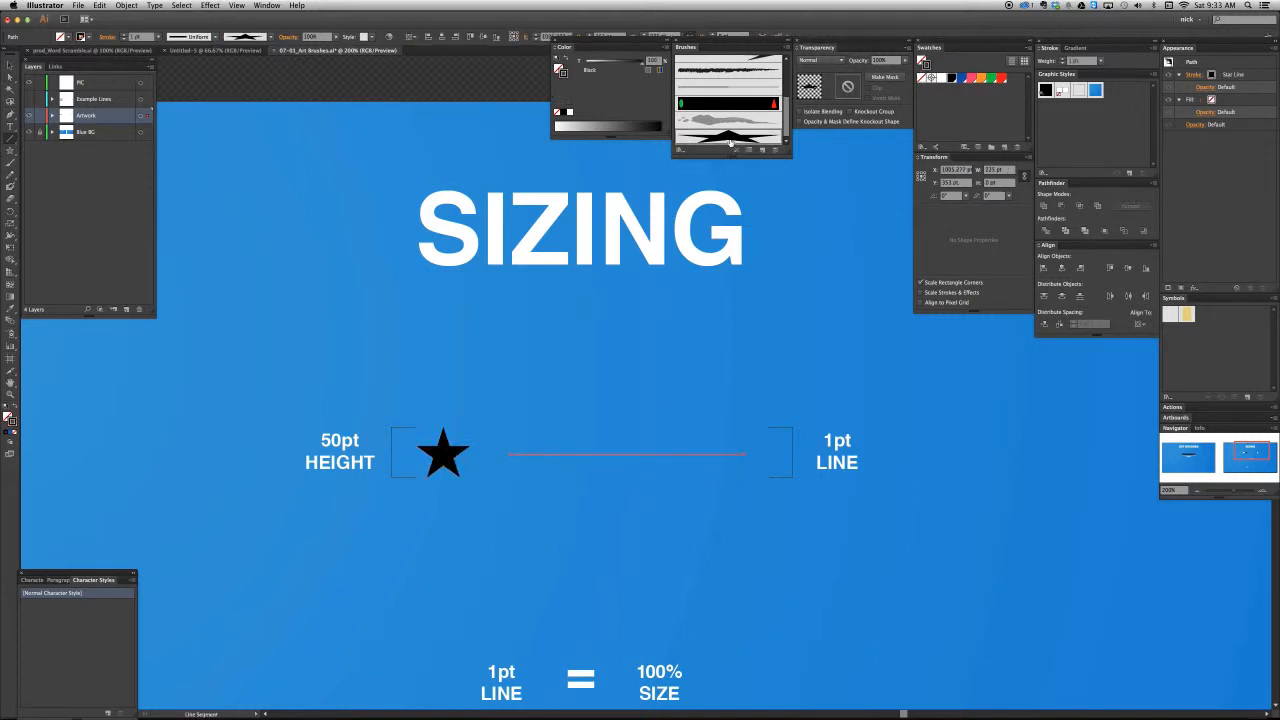
- Undo the accidental rotation of the brushed line and move it slightly up to line up with the star
{"action": "key", "text": "v"}
{"action": "left_click_drag", "start_coordinate": [630, 447], "coordinate": [643, 447]}
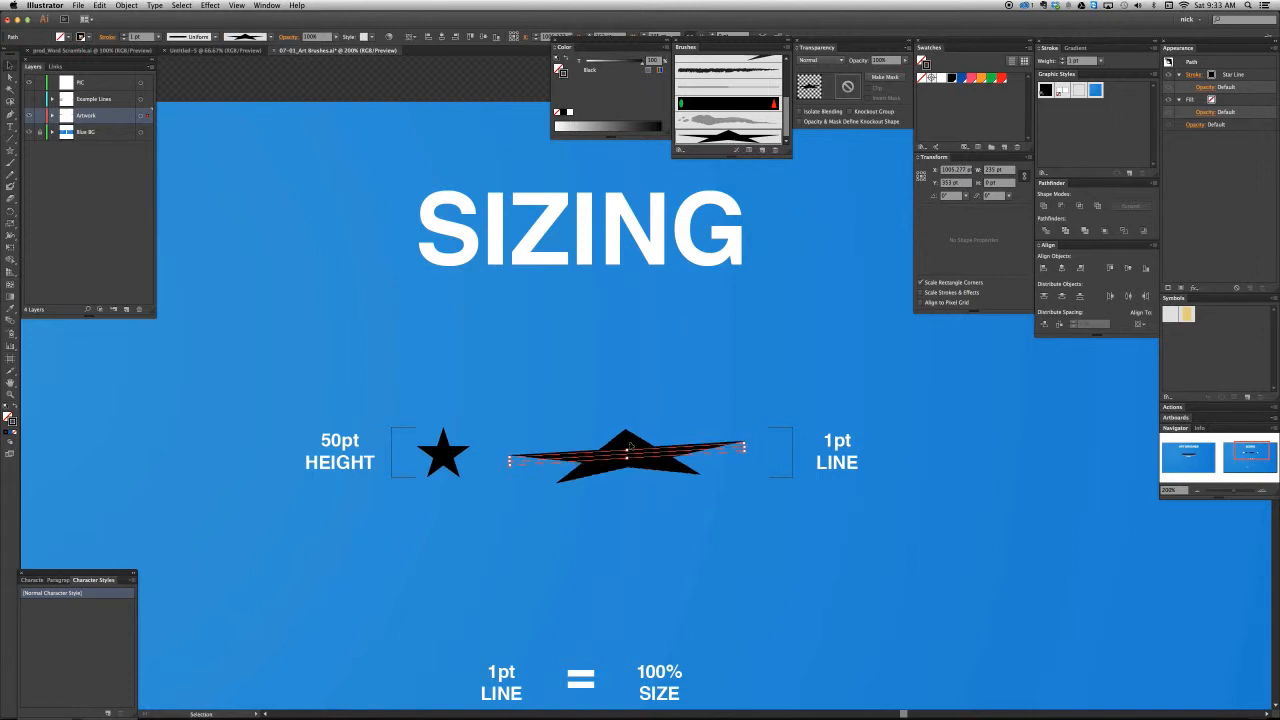
{"action": "key", "text": "super+z"}
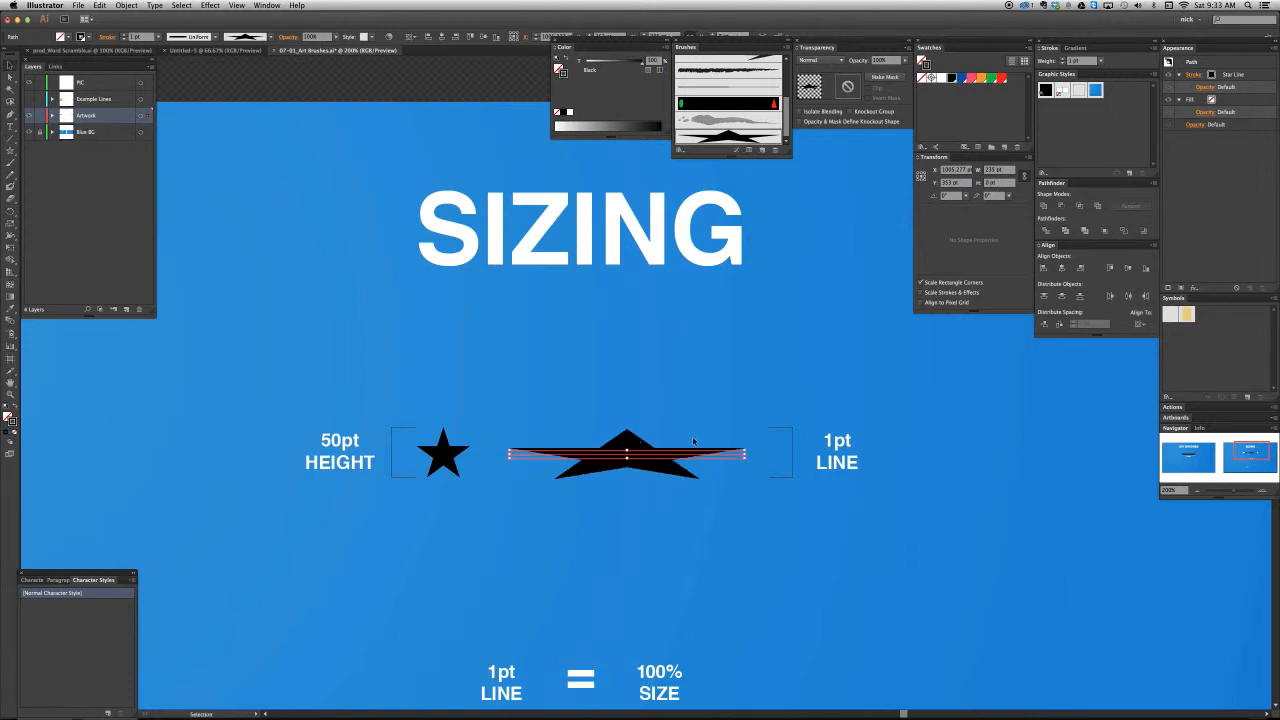
{"action": "left_click", "coordinate": [636, 431]}
{"action": "left_click_drag", "start_coordinate": [618, 439], "coordinate": [618, 437]}
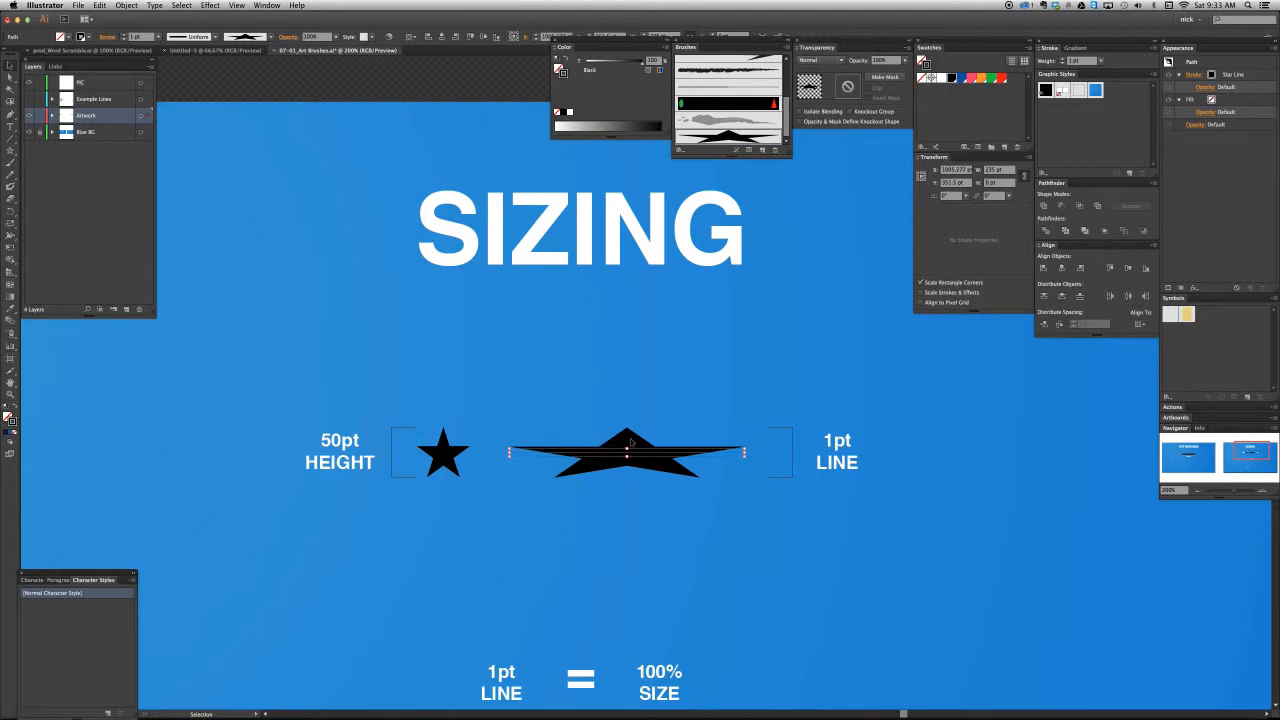
- Move the brushed line over the star to compare their heights, undo the move, and select the star
{"action": "left_click_drag", "start_coordinate": [631, 443], "coordinate": [475, 450]}
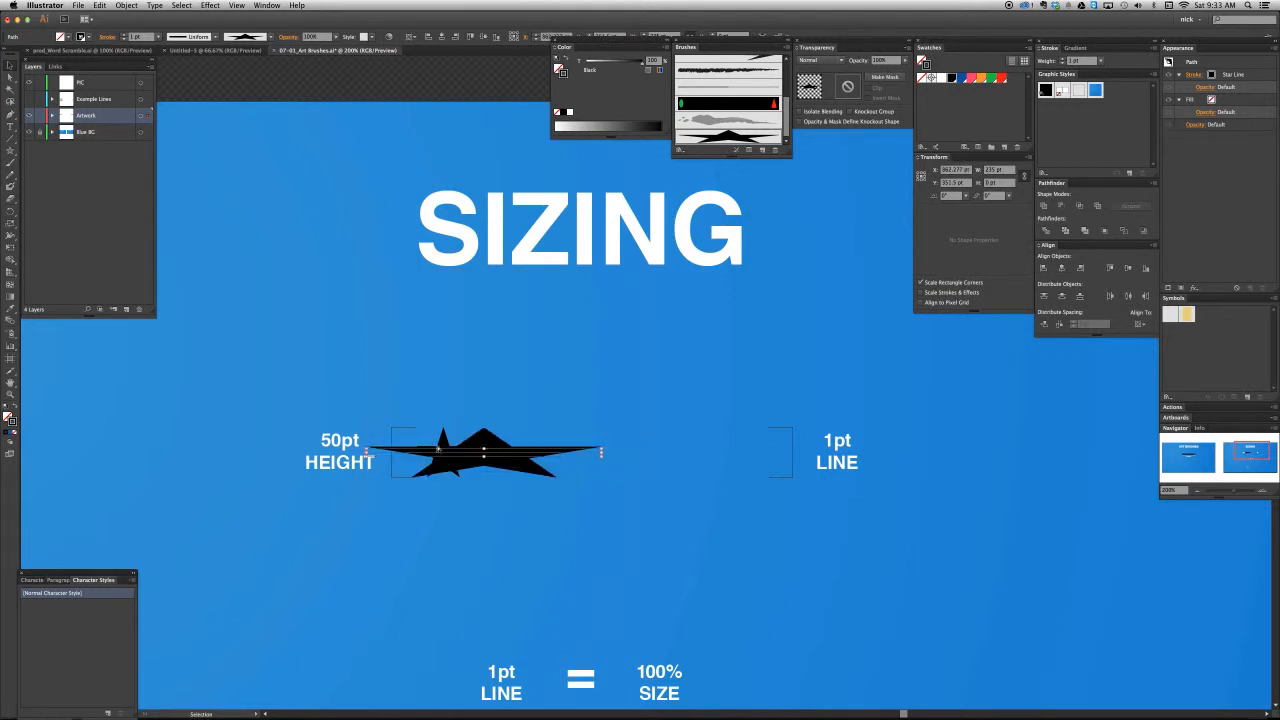
{"action": "key", "text": "super+z"}
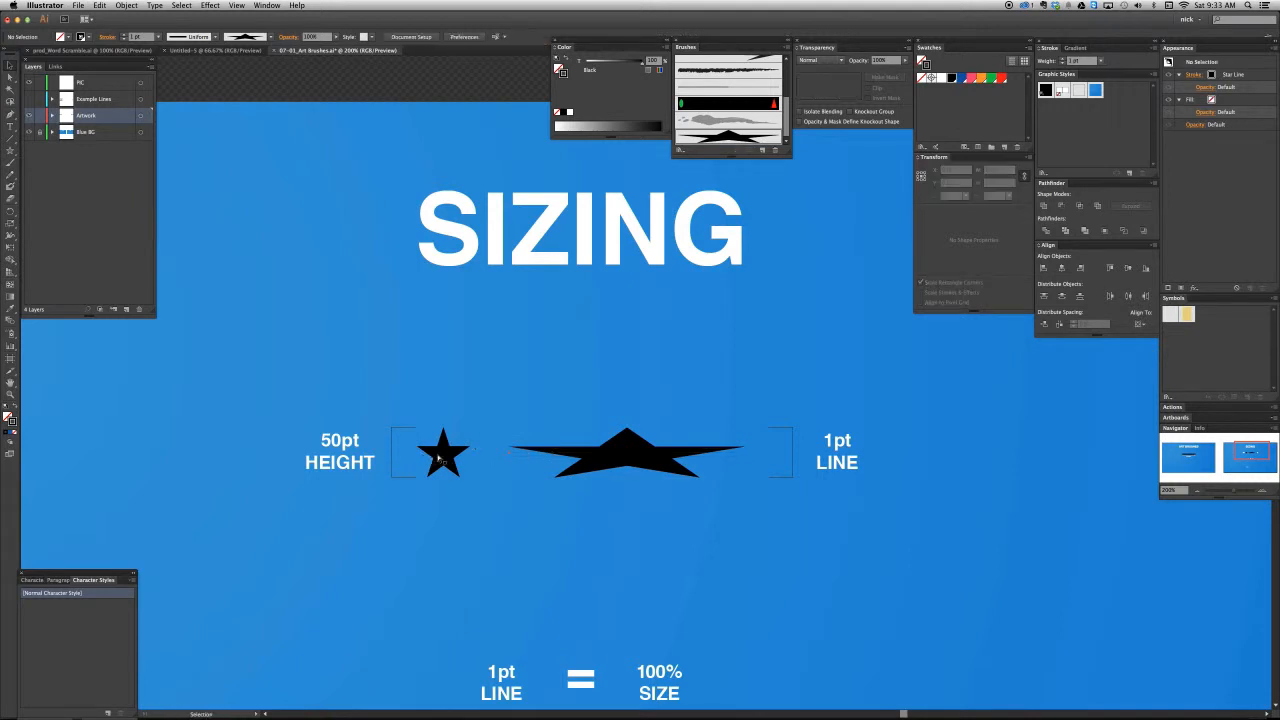
{"action": "left_click", "coordinate": [441, 457]}
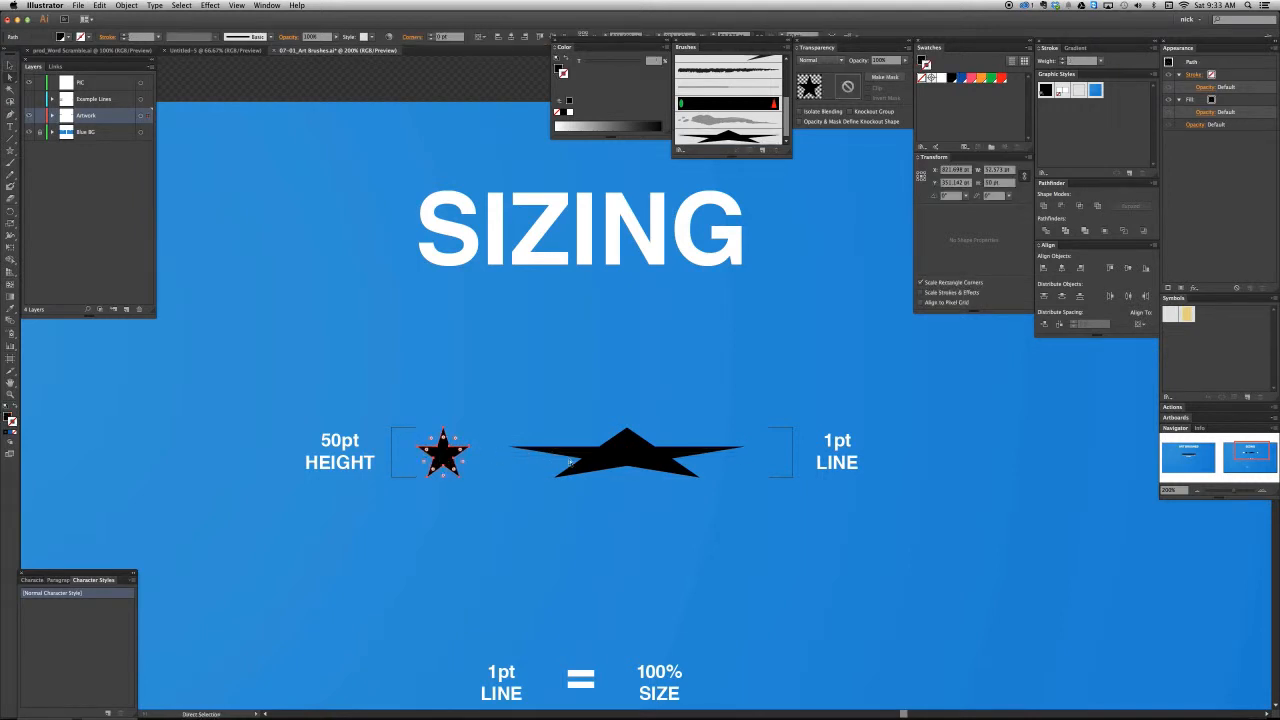
- Inspect the stroke weight of the brushed line and compare it with the 1pt line size note below
{"action": "left_click", "coordinate": [615, 460]}
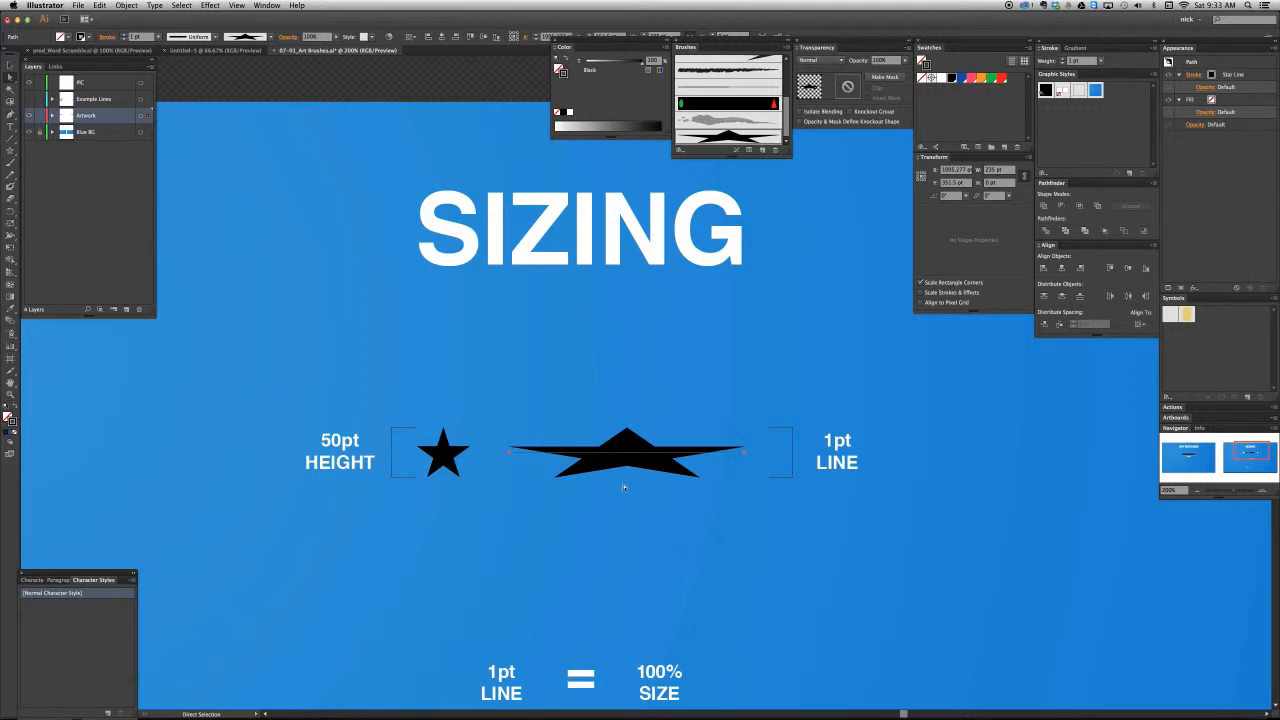
{"action": "left_click", "coordinate": [617, 516]}
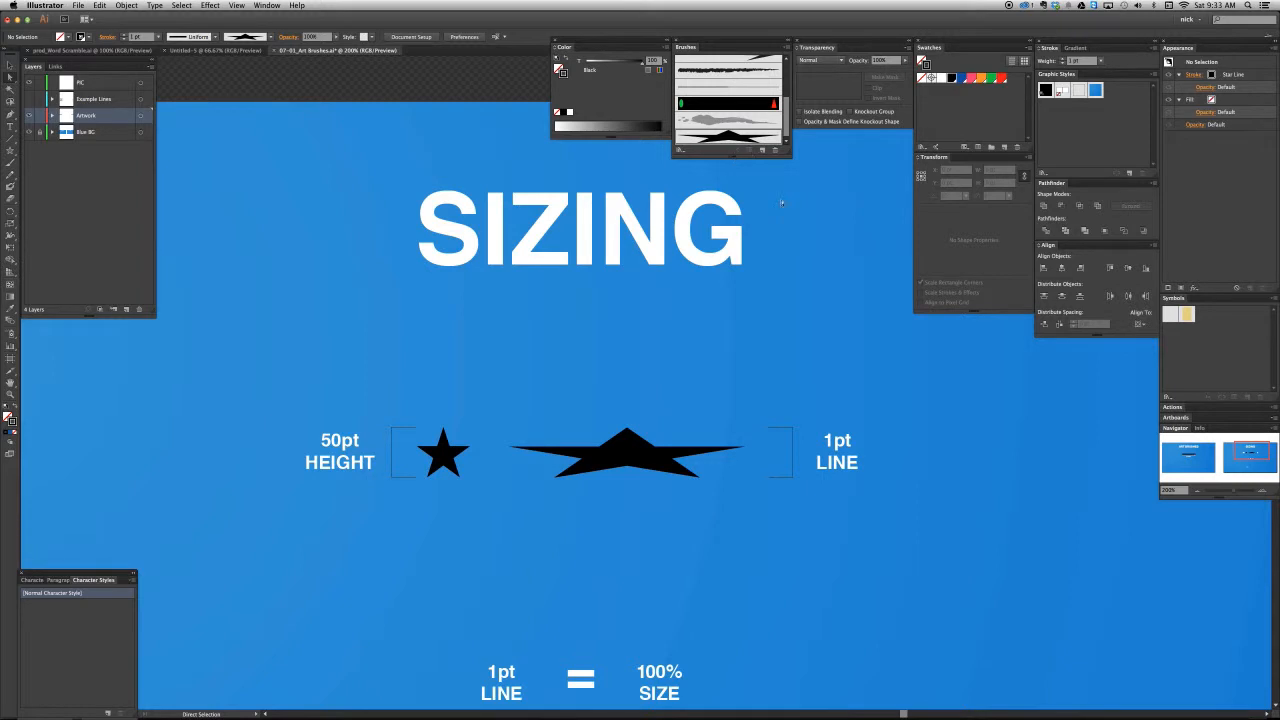
{"action": "key", "text": "space"}
{"action": "left_click_drag", "start_coordinate": [707, 535], "coordinate": [703, 443]}
{"action": "key", "text": "v"}
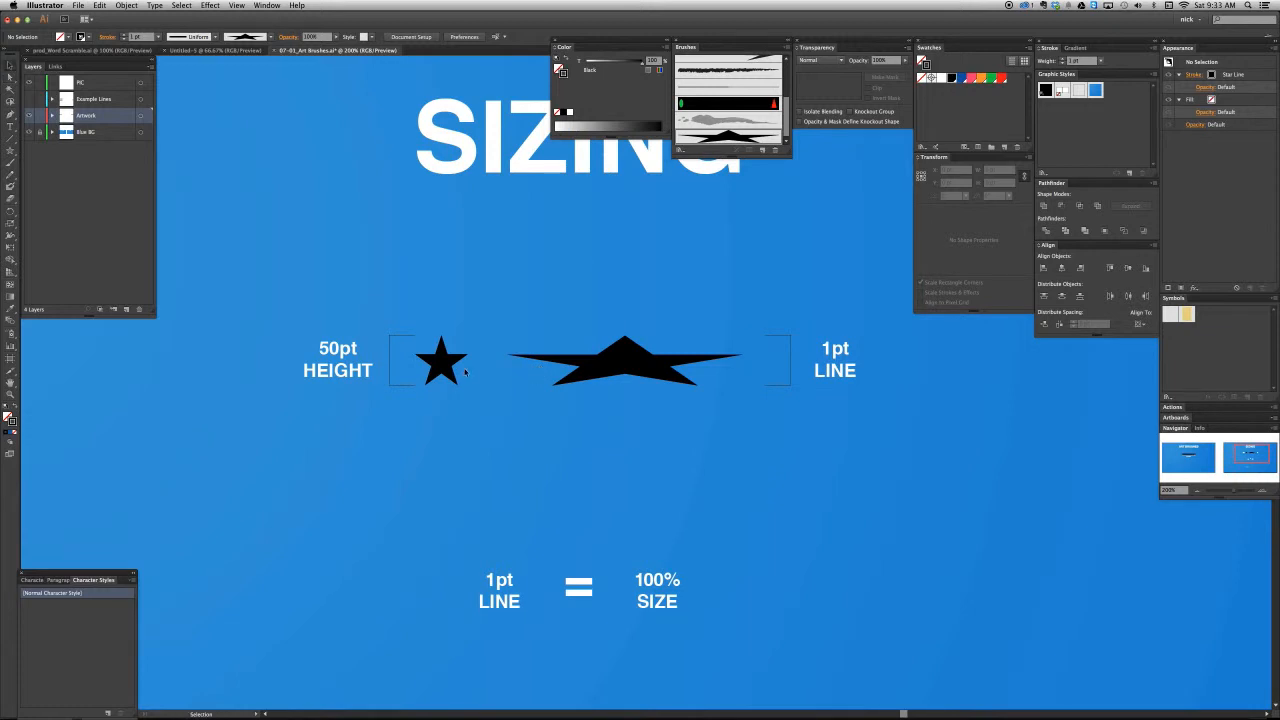
{"action": "left_click_drag", "start_coordinate": [576, 570], "coordinate": [577, 542]}
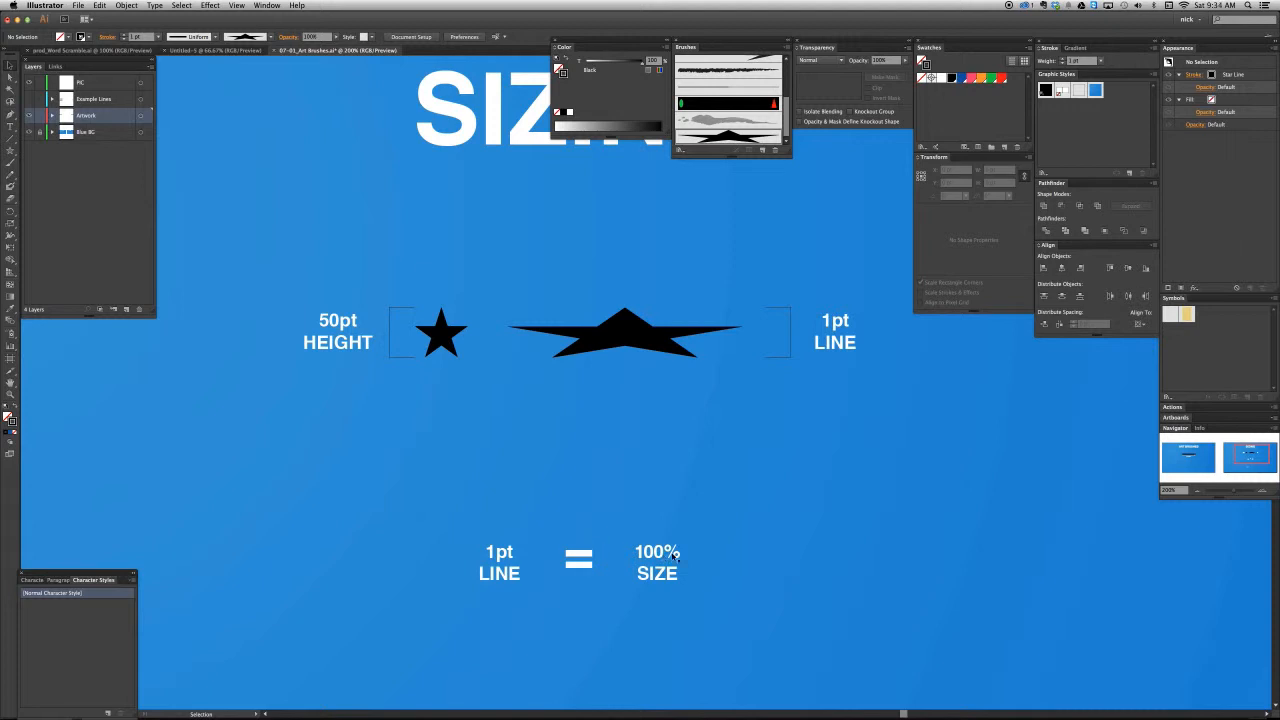
- Show the Example Lines layer to bring up the line-weight and size comparisons
{"action": "key", "text": "a"}
{"action": "key", "text": "v"}
{"action": "key", "text": "a"}
{"action": "left_click", "coordinate": [30, 100]}
{"action": "scroll", "coordinate": [492, 470], "scroll_direction": "down", "scroll_amount": 1}
{"action": "key", "text": "v"}
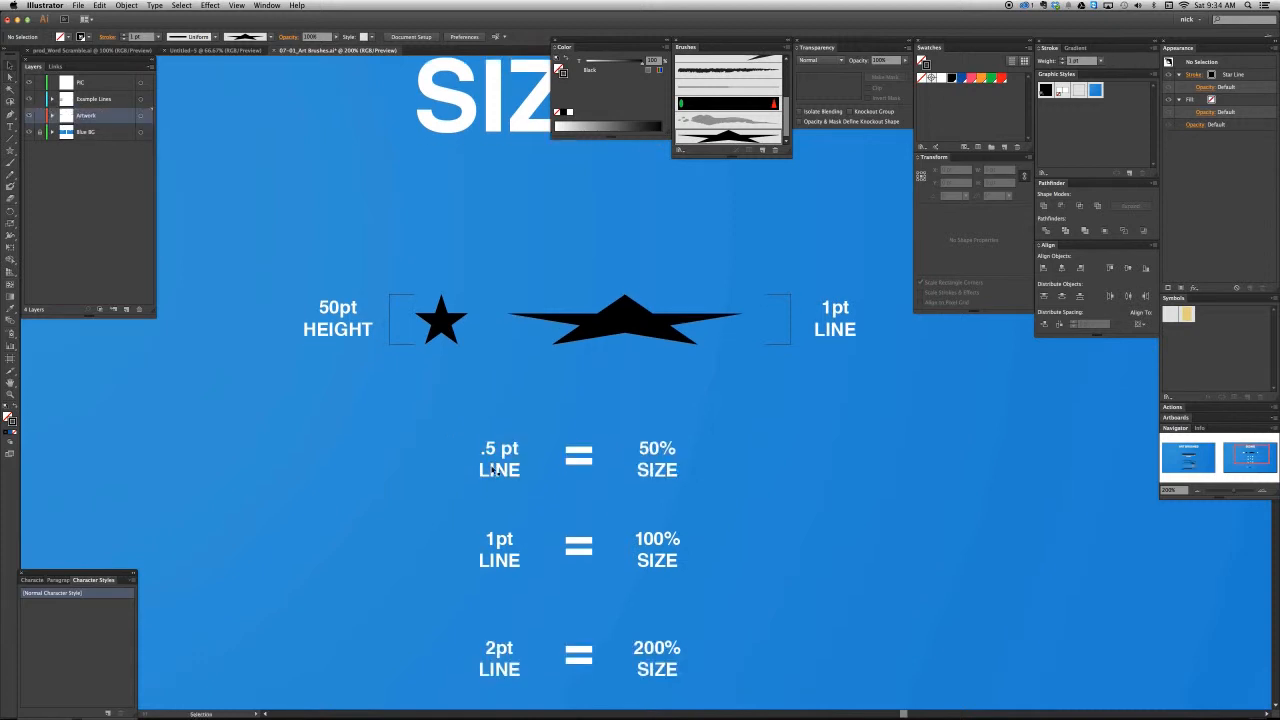
- Set the stroke weight of the Star Line brushed path to 0.5 pt
{"action": "key", "text": "a"}
{"action": "left_click", "coordinate": [566, 340]}
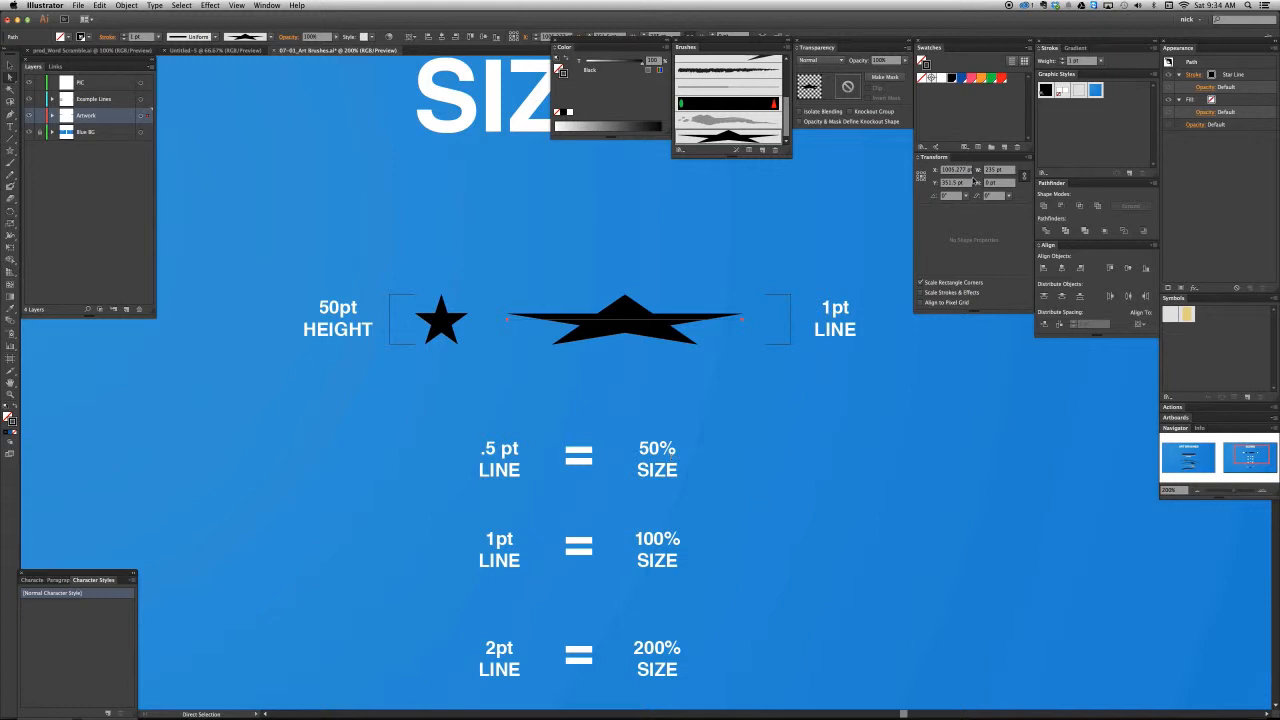
{"action": "left_click", "coordinate": [1045, 61]}
{"action": "type", "text": ".5"}
{"action": "key", "text": "Return"}
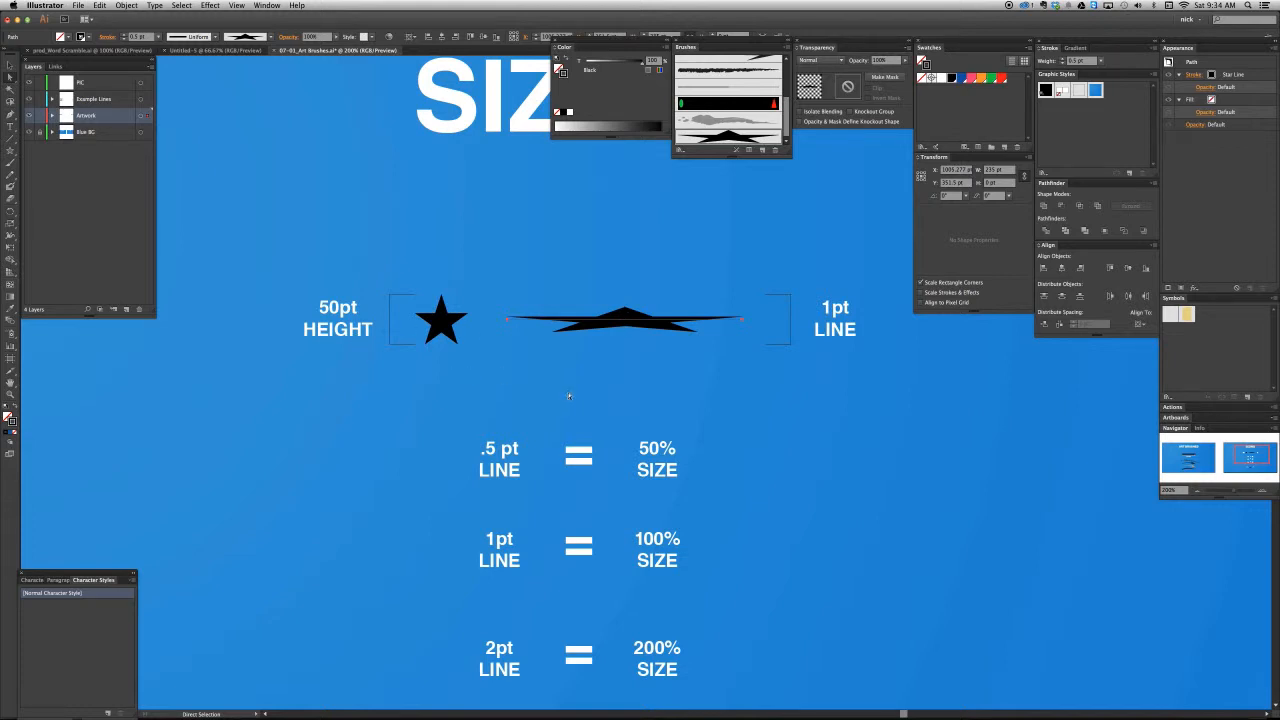
- Set the brushed line's stroke weight back to 1 pt
{"action": "scroll", "coordinate": [581, 455], "scroll_direction": "down", "scroll_amount": 2}
{"action": "key", "text": "v"}
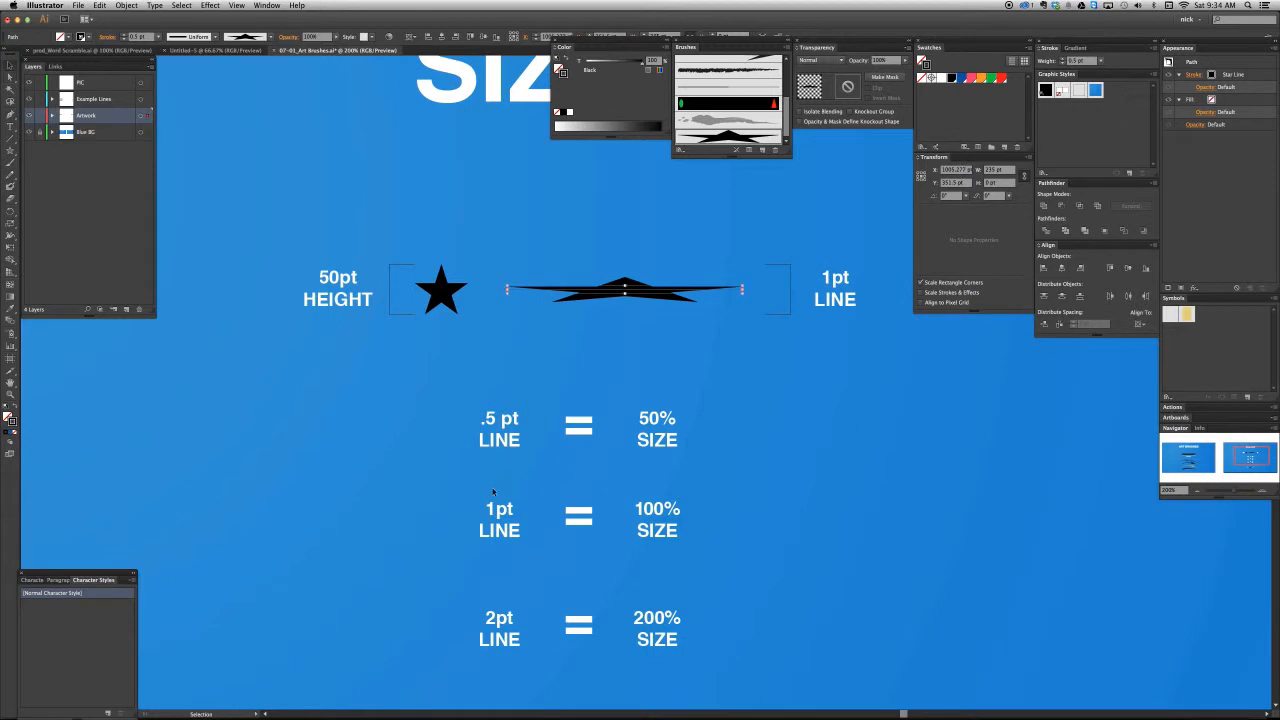
{"action": "key", "text": "a"}
{"action": "left_click", "coordinate": [1046, 62]}
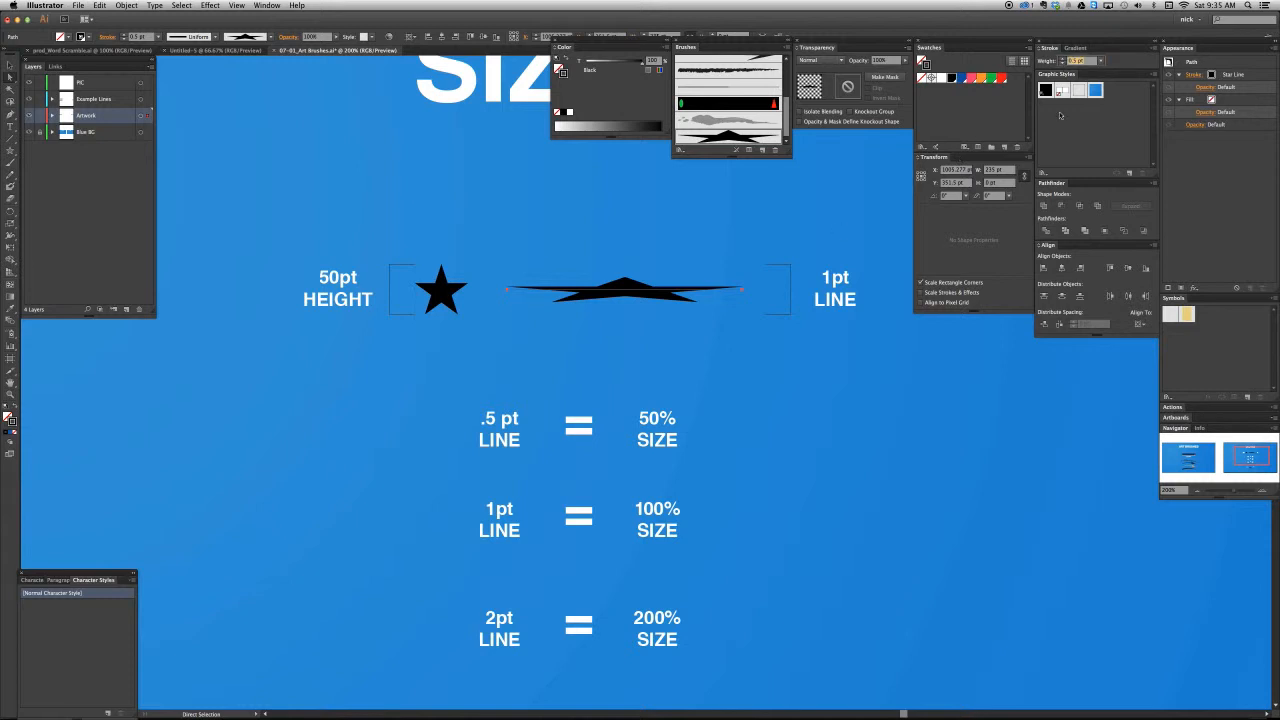
{"action": "type", "text": "1"}
{"action": "key", "text": "Return"}
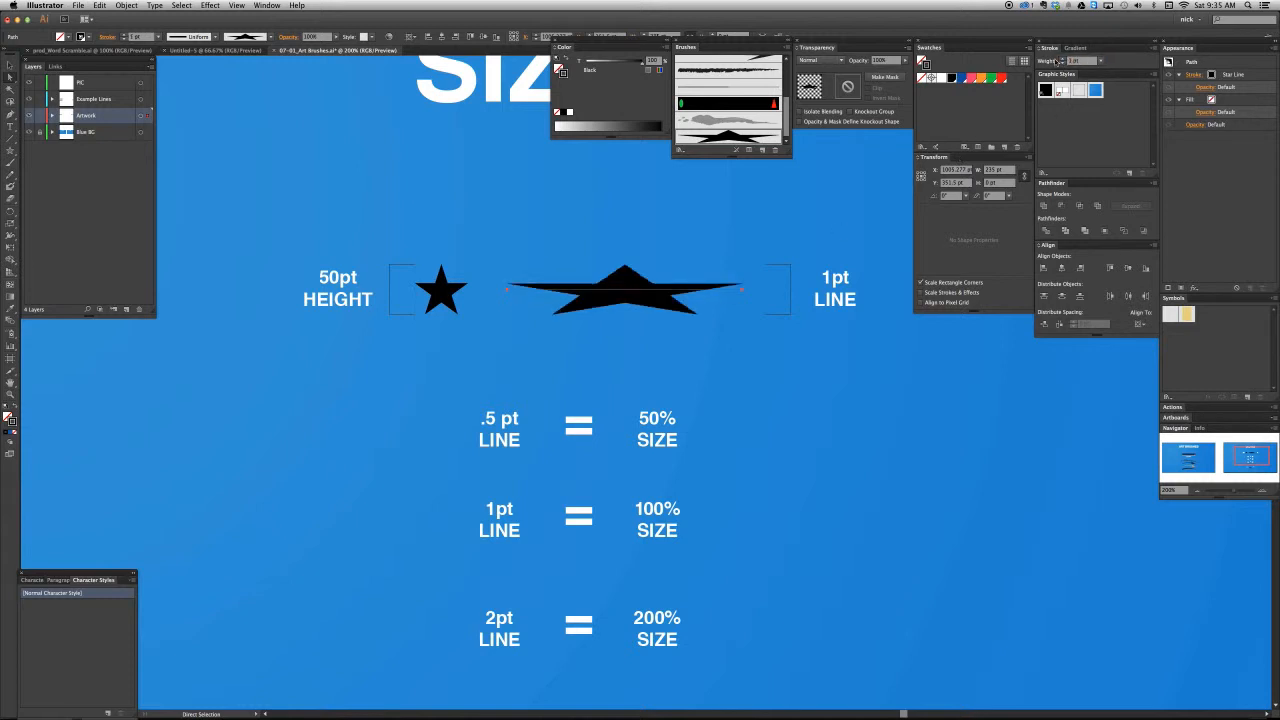
- Set the brushed line's stroke weight to 2 pt and deselect it
{"action": "left_click", "coordinate": [1053, 63]}
{"action": "type", "text": "2"}
{"action": "key", "text": "Return"}
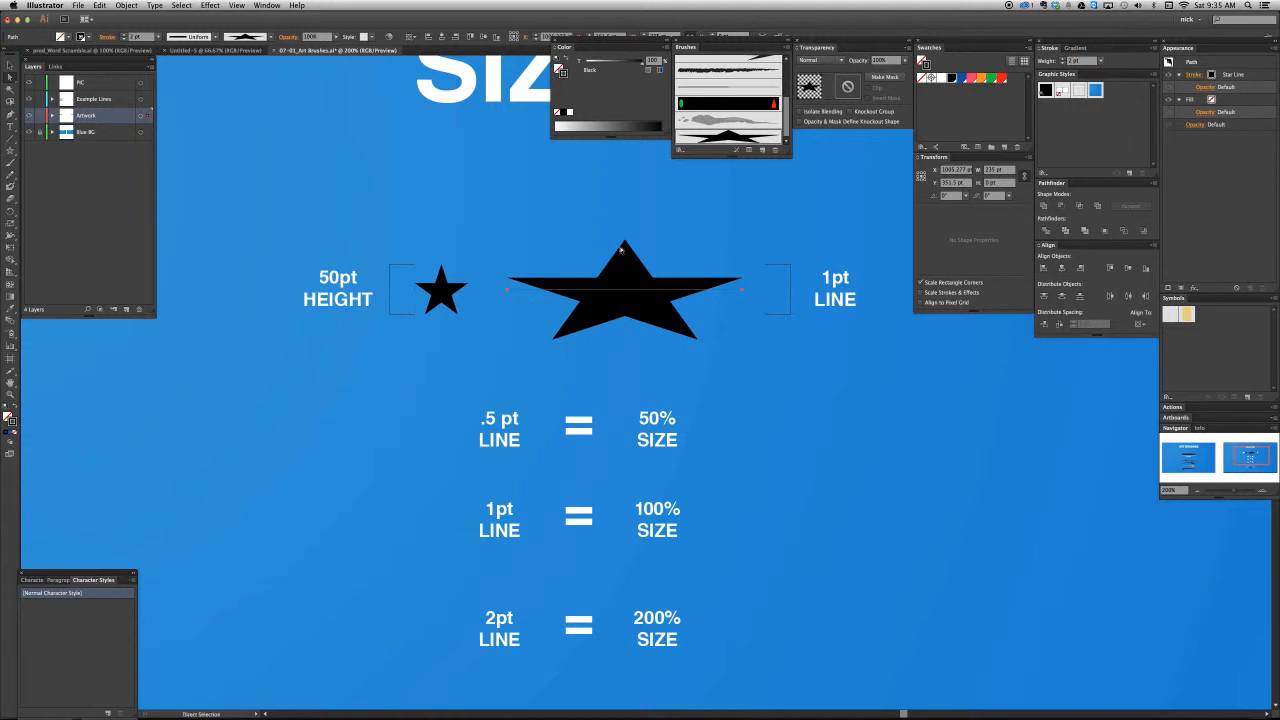
{"action": "left_click", "coordinate": [658, 242]}
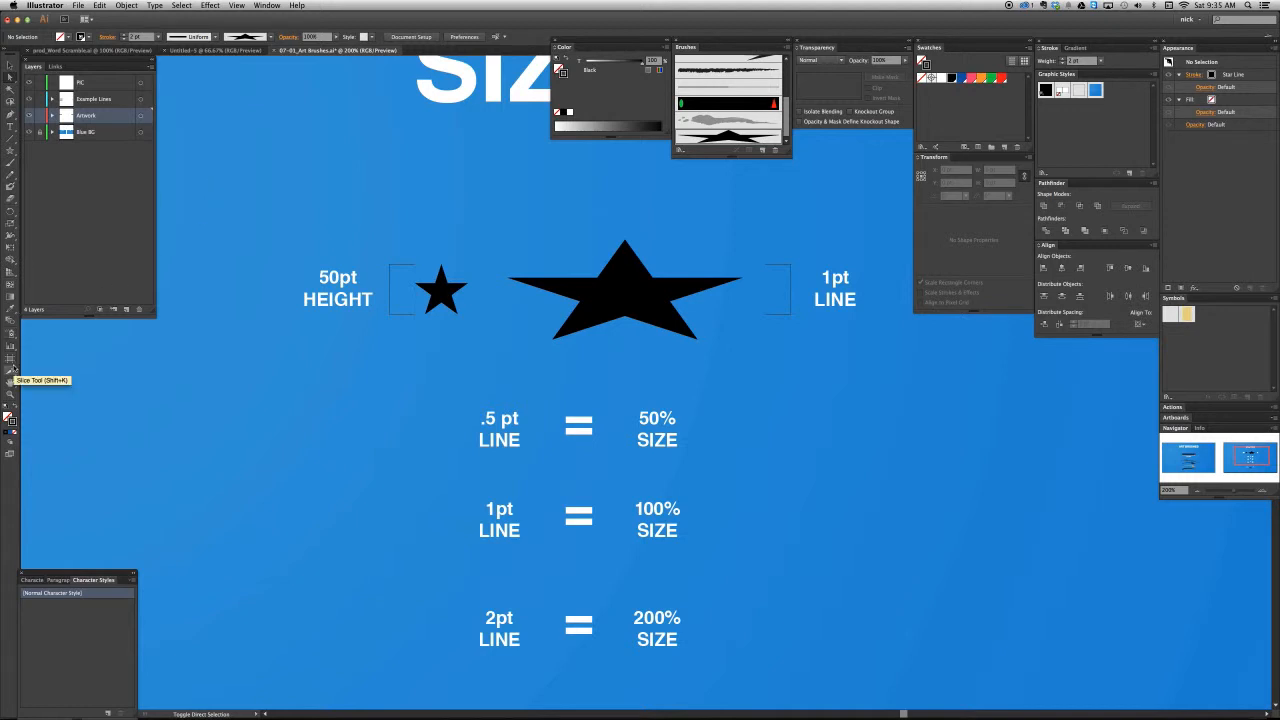
- Measure the brushed star's height from its tip to its lower points with the Measure tool and close the Info read-out
{"action": "left_click", "coordinate": [11, 298]}
{"action": "left_click_drag", "start_coordinate": [12, 308], "coordinate": [68, 321]}
{"action": "left_click_drag", "start_coordinate": [620, 237], "coordinate": [627, 338]}
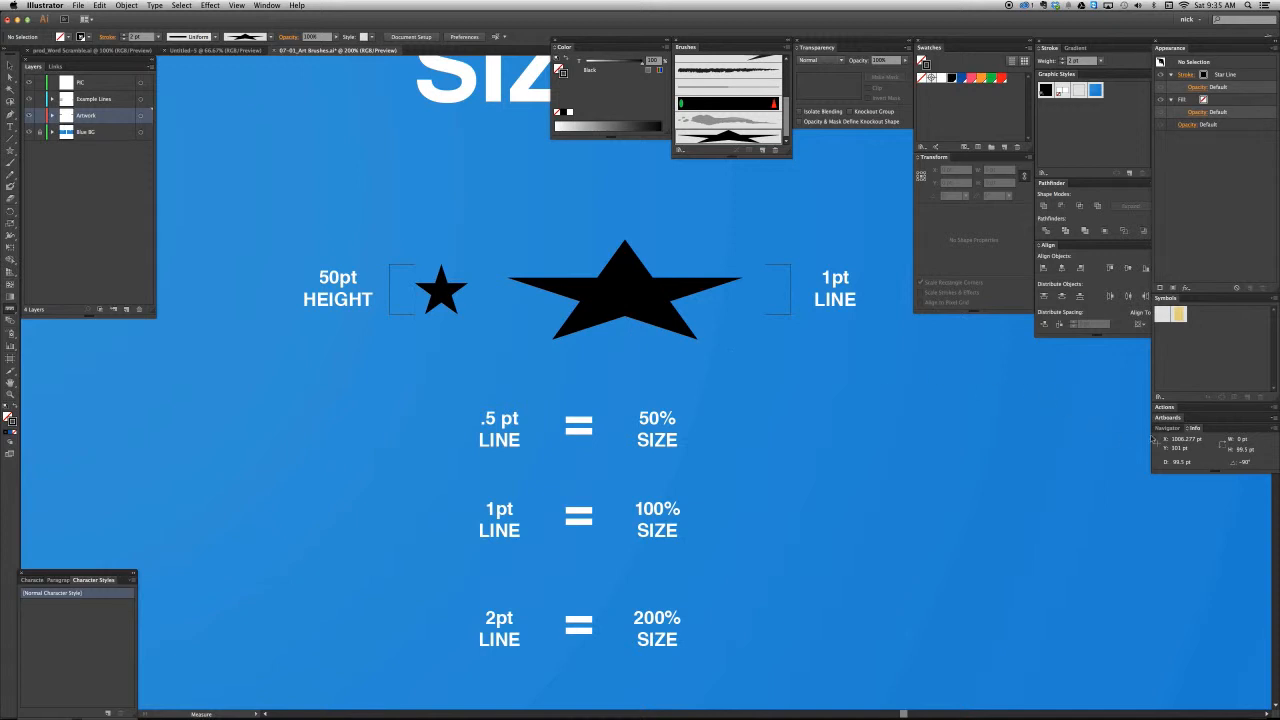
{"action": "left_click_drag", "start_coordinate": [1195, 428], "coordinate": [751, 349]}
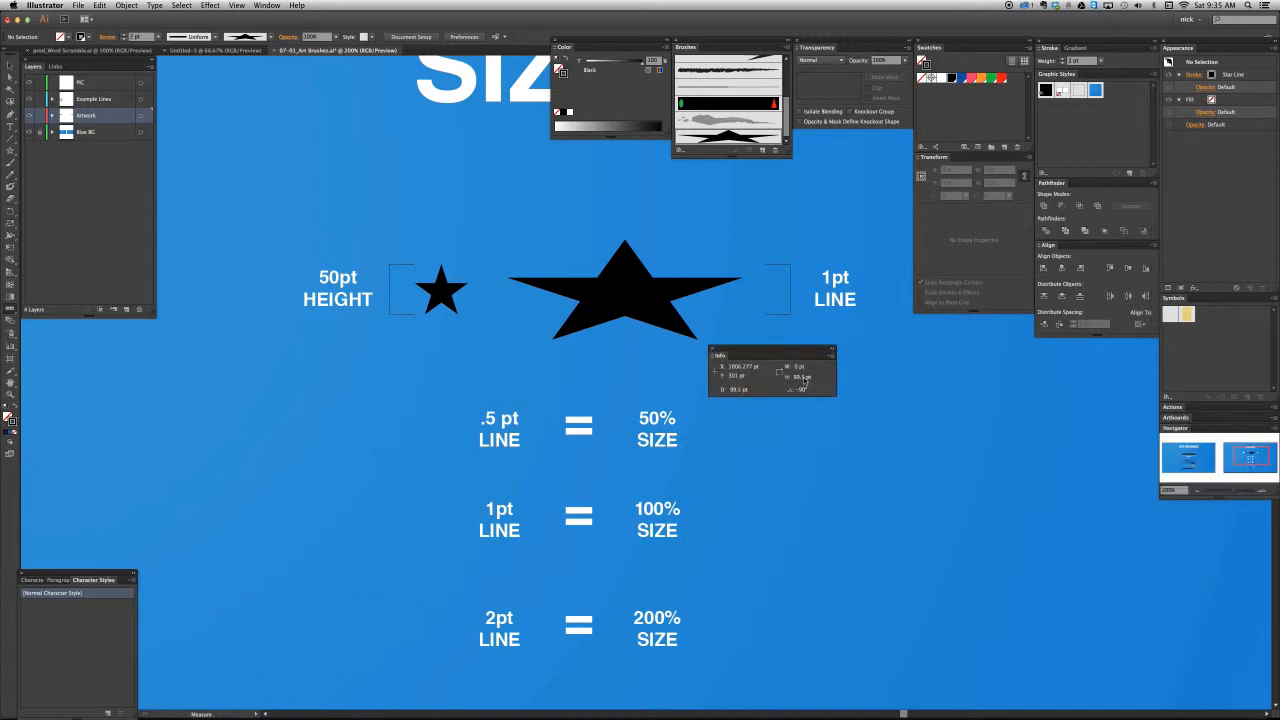
{"action": "left_click", "coordinate": [713, 350]}
{"action": "key", "text": "v"}
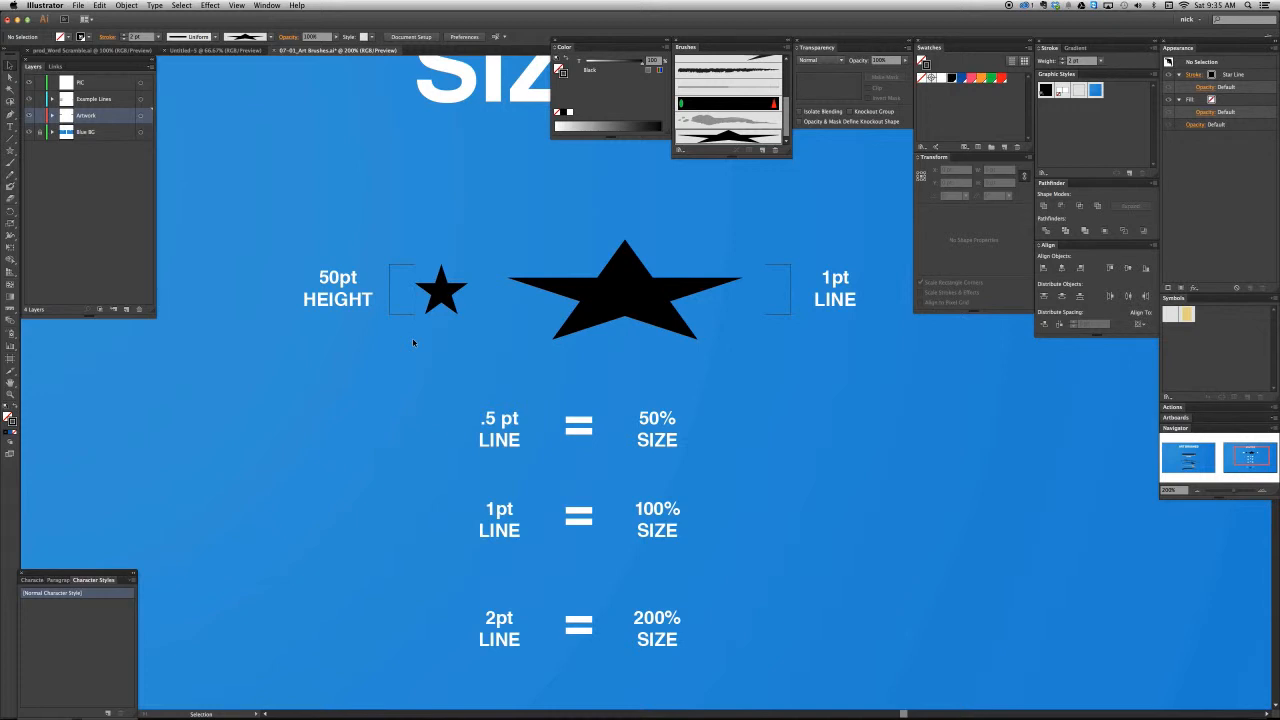
- Hide the Example Lines layer so only the original artwork and labels show
{"action": "left_click_drag", "start_coordinate": [490, 526], "coordinate": [518, 312]}
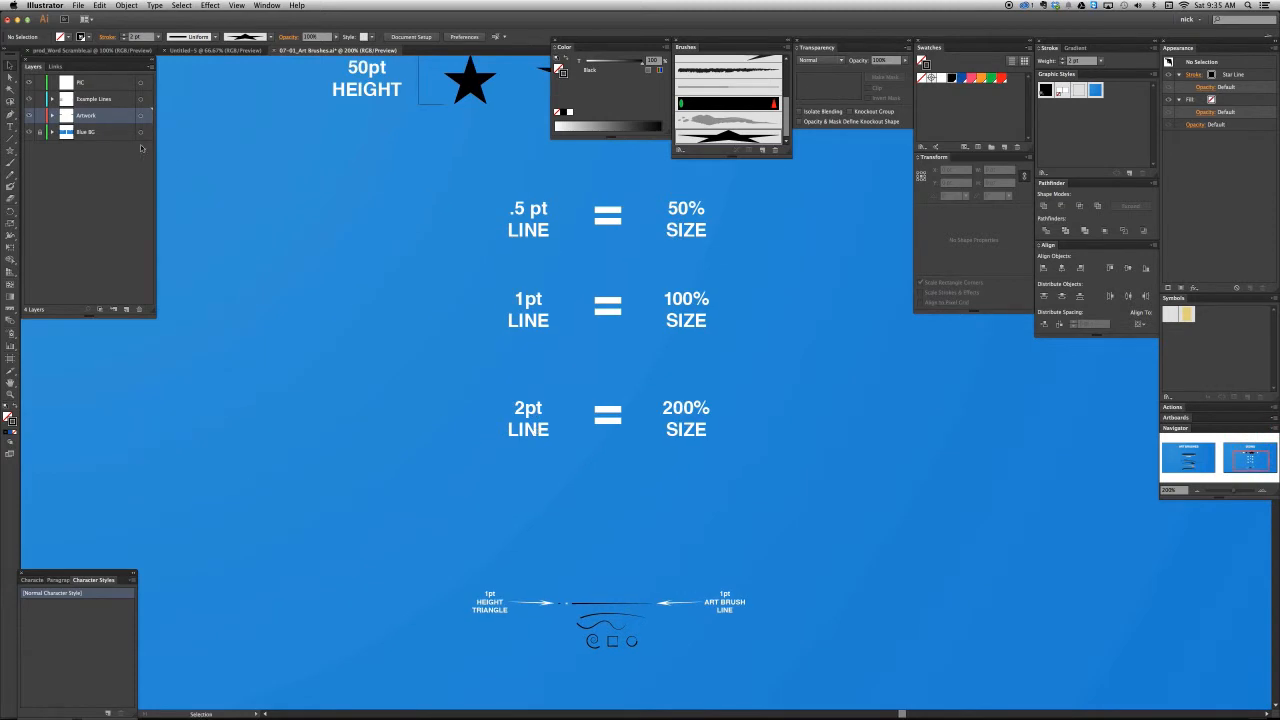
{"action": "left_click", "coordinate": [29, 99]}
{"action": "left_click_drag", "start_coordinate": [394, 249], "coordinate": [383, 434]}
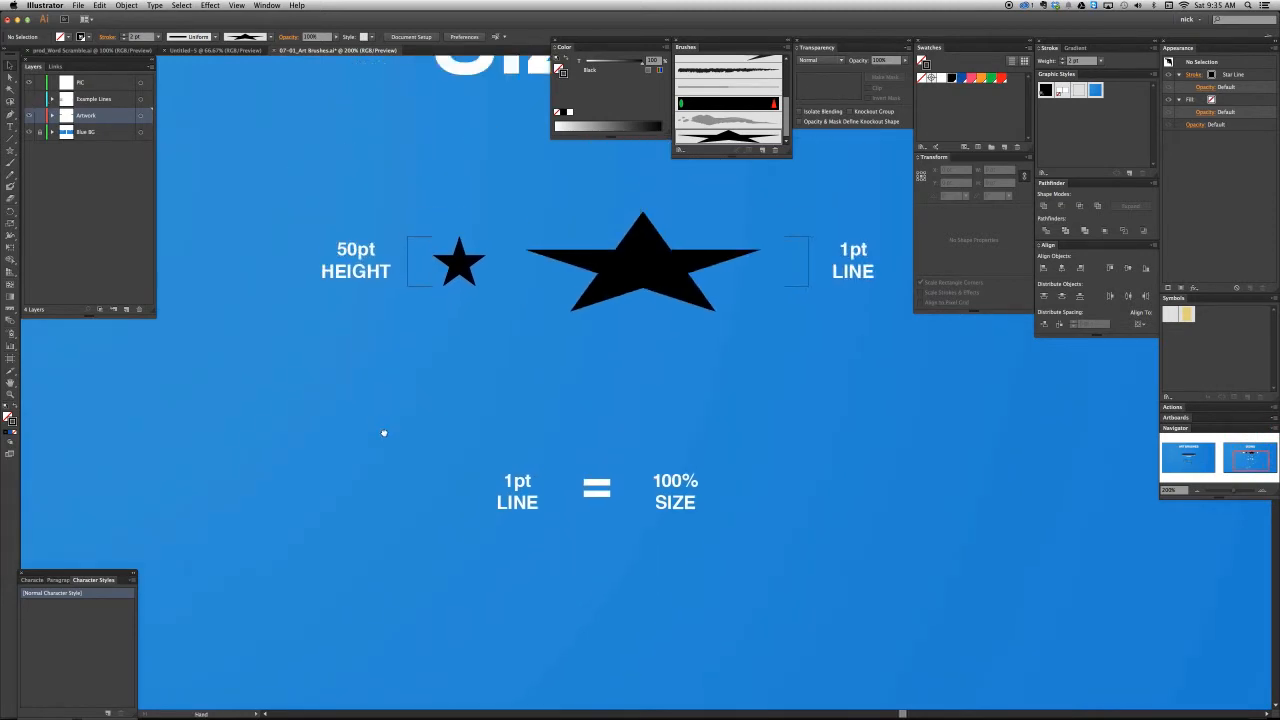
{"action": "scroll", "coordinate": [606, 303], "scroll_direction": "down", "scroll_amount": 10}
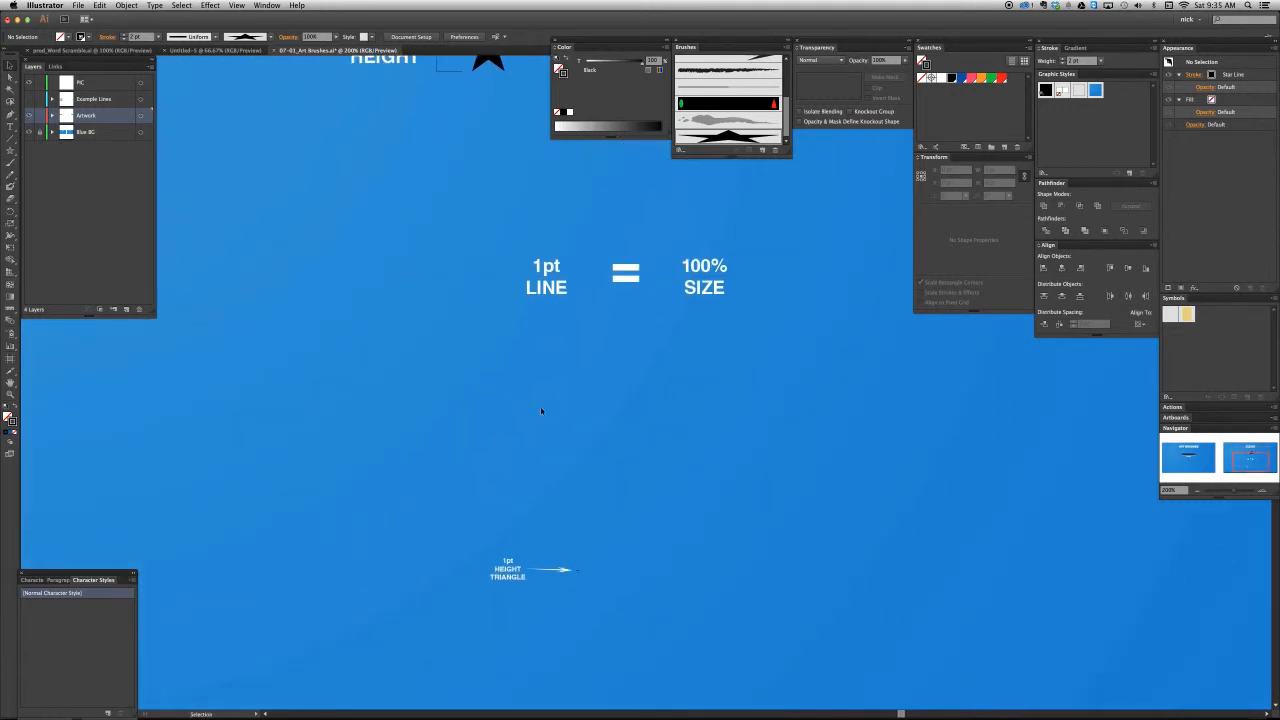
{"action": "left_click_drag", "start_coordinate": [511, 422], "coordinate": [460, 680]}
{"action": "left_click_drag", "start_coordinate": [509, 484], "coordinate": [514, 514]}
{"action": "left_click_drag", "start_coordinate": [536, 448], "coordinate": [548, 468]}
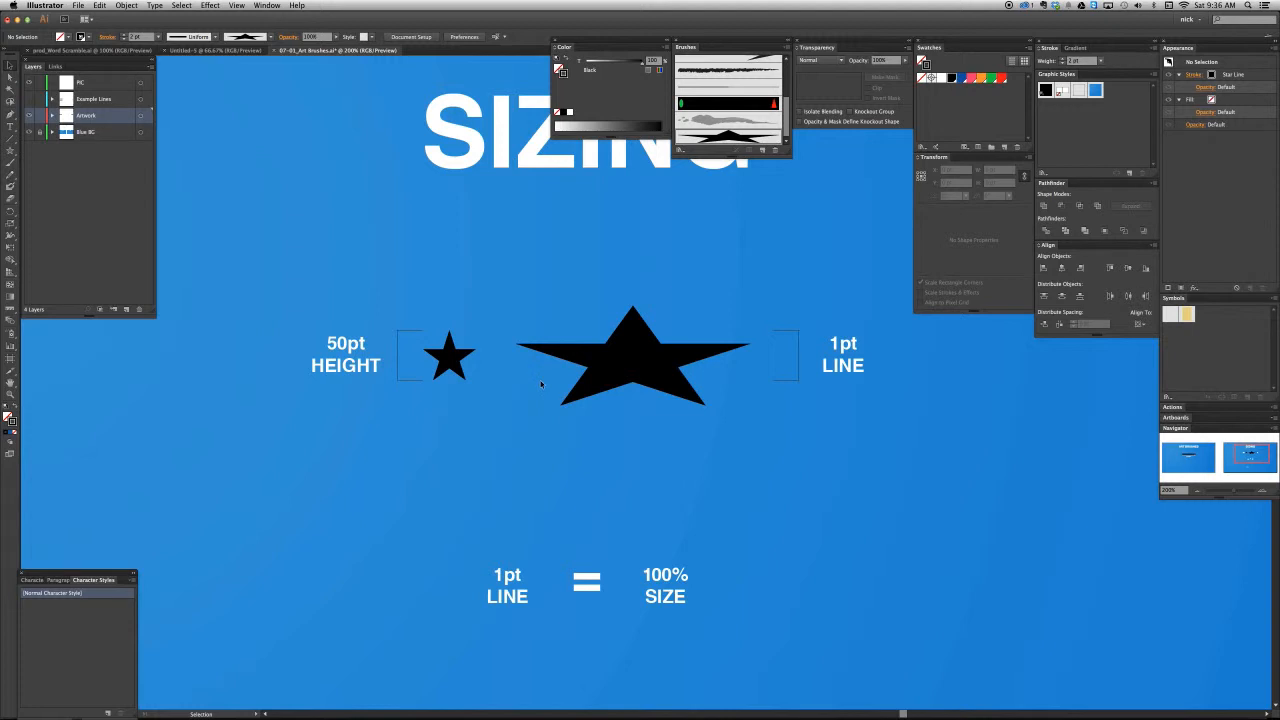
- Check the height of the tiny black triangle beside the 1pt HEIGHT TRIANGLE label, and deselect it
{"action": "scroll", "coordinate": [541, 383], "scroll_direction": "down", "scroll_amount": 1}
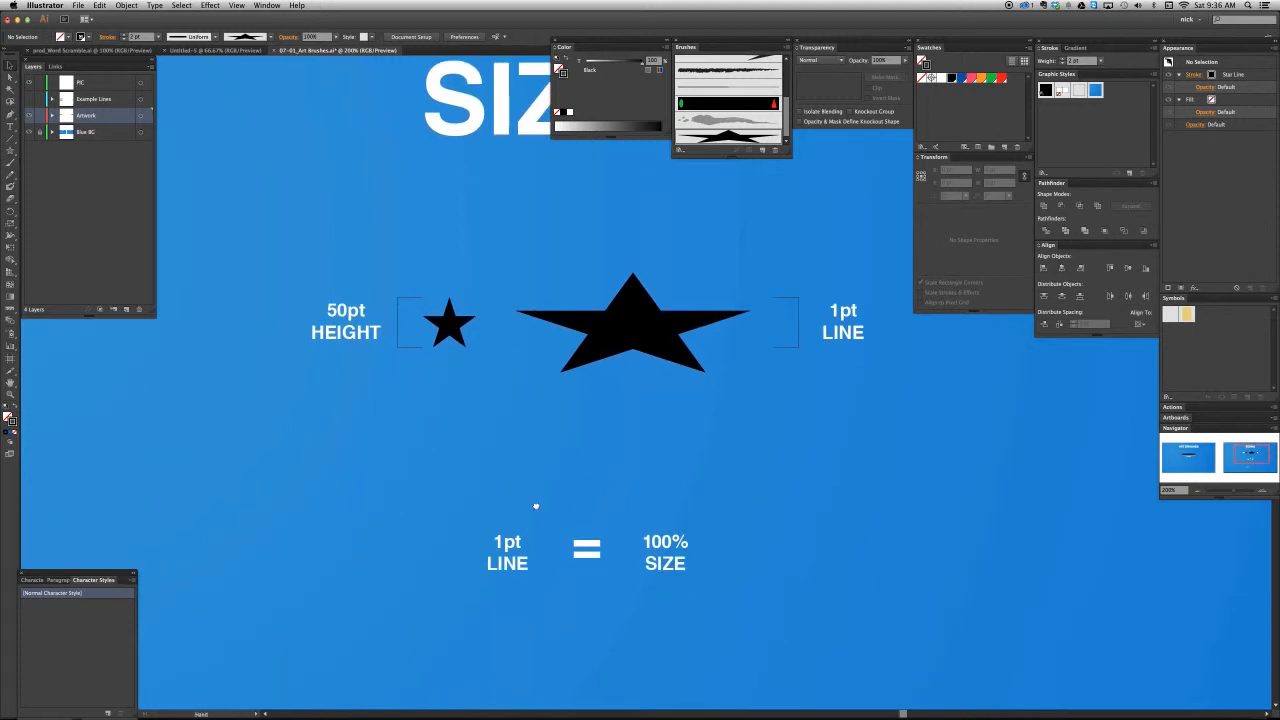
{"action": "scroll", "coordinate": [536, 503], "scroll_direction": "down", "scroll_amount": 5}
{"action": "left_click_drag", "start_coordinate": [539, 499], "coordinate": [553, 290]}
{"action": "left_click_drag", "start_coordinate": [544, 421], "coordinate": [546, 396]}
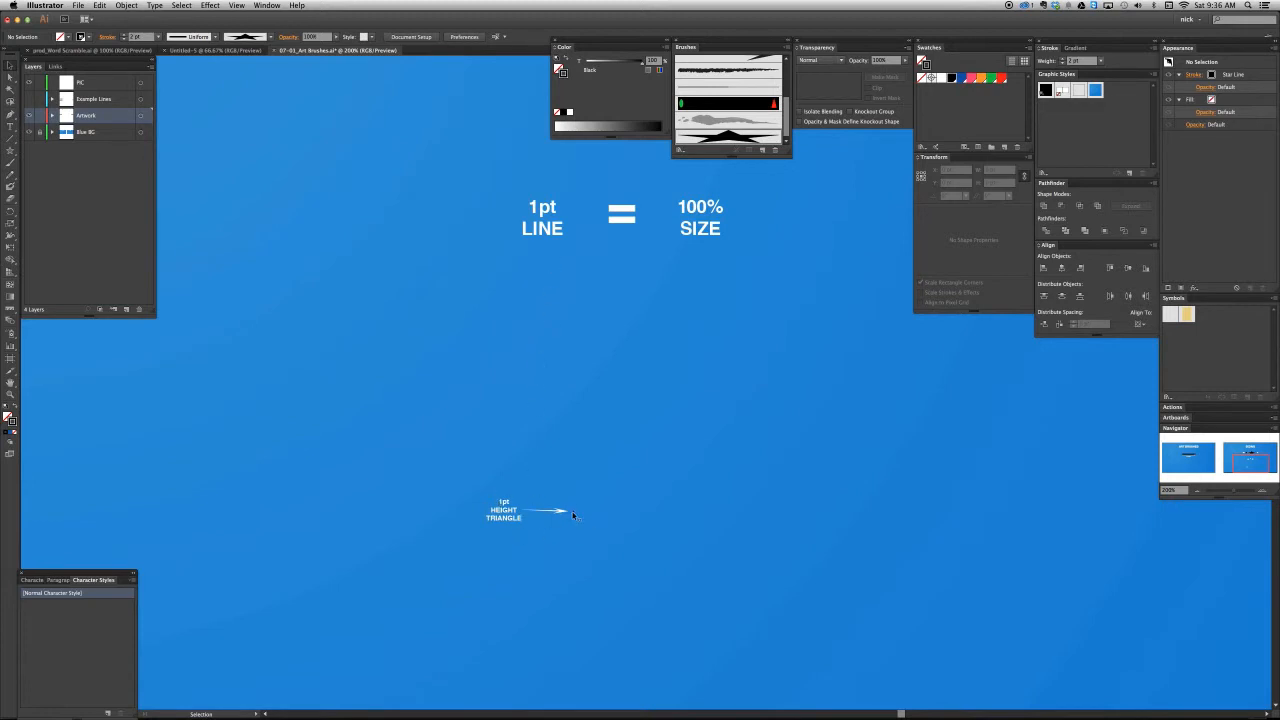
{"action": "key", "text": "z"}
{"action": "left_click_drag", "start_coordinate": [374, 389], "coordinate": [726, 605]}
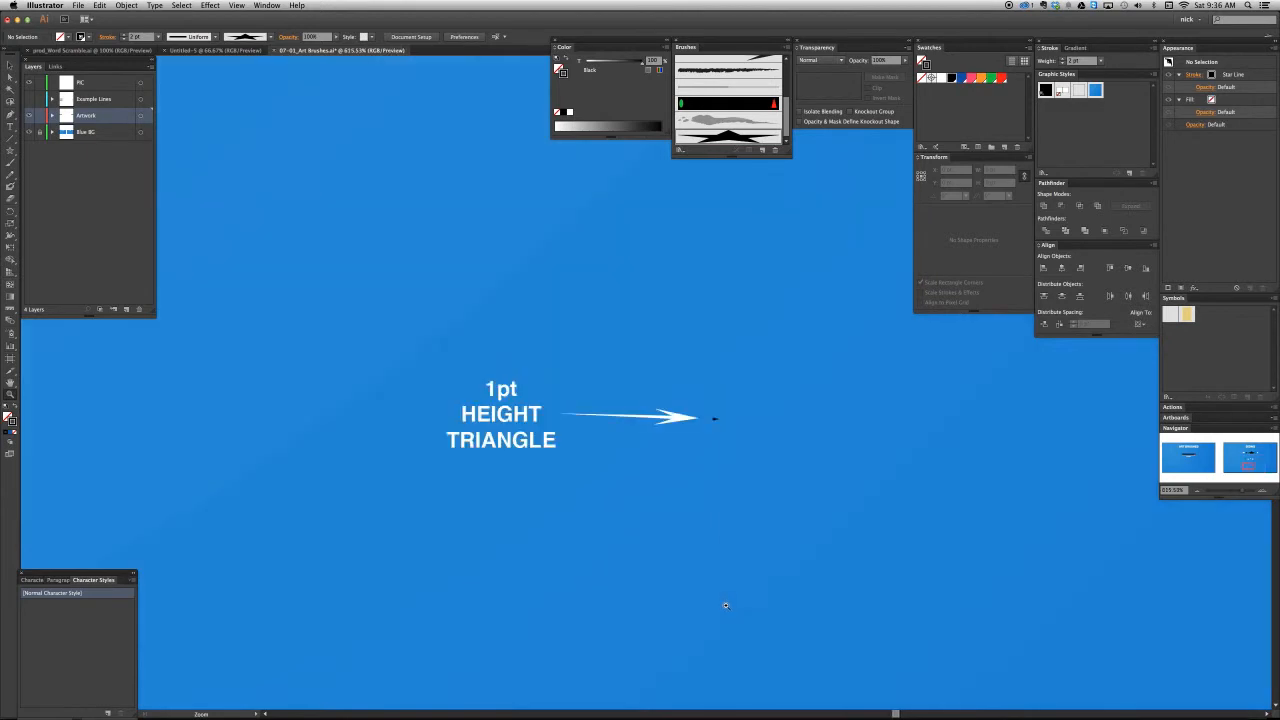
{"action": "key", "text": "v"}
{"action": "key", "text": "super+equal"}
{"action": "key", "text": "super+equal"}
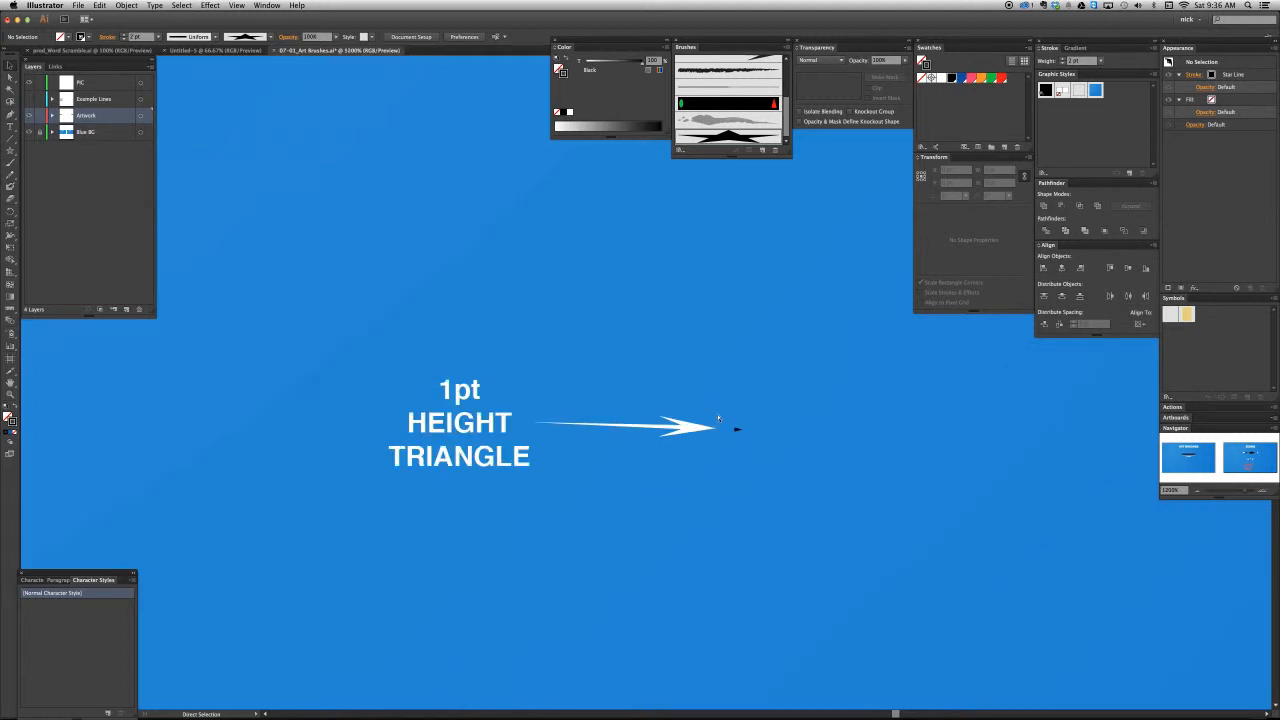
{"action": "left_click_drag", "start_coordinate": [779, 455], "coordinate": [727, 435]}
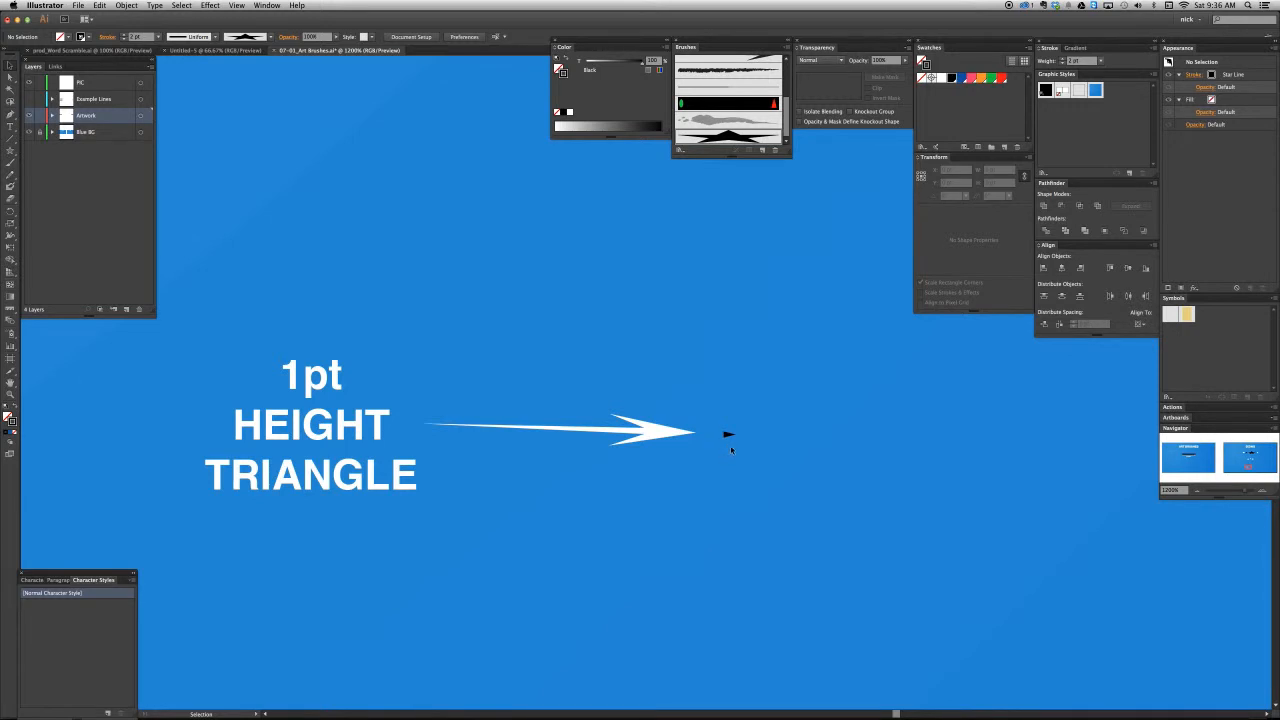
{"action": "left_click_drag", "start_coordinate": [709, 423], "coordinate": [742, 452]}
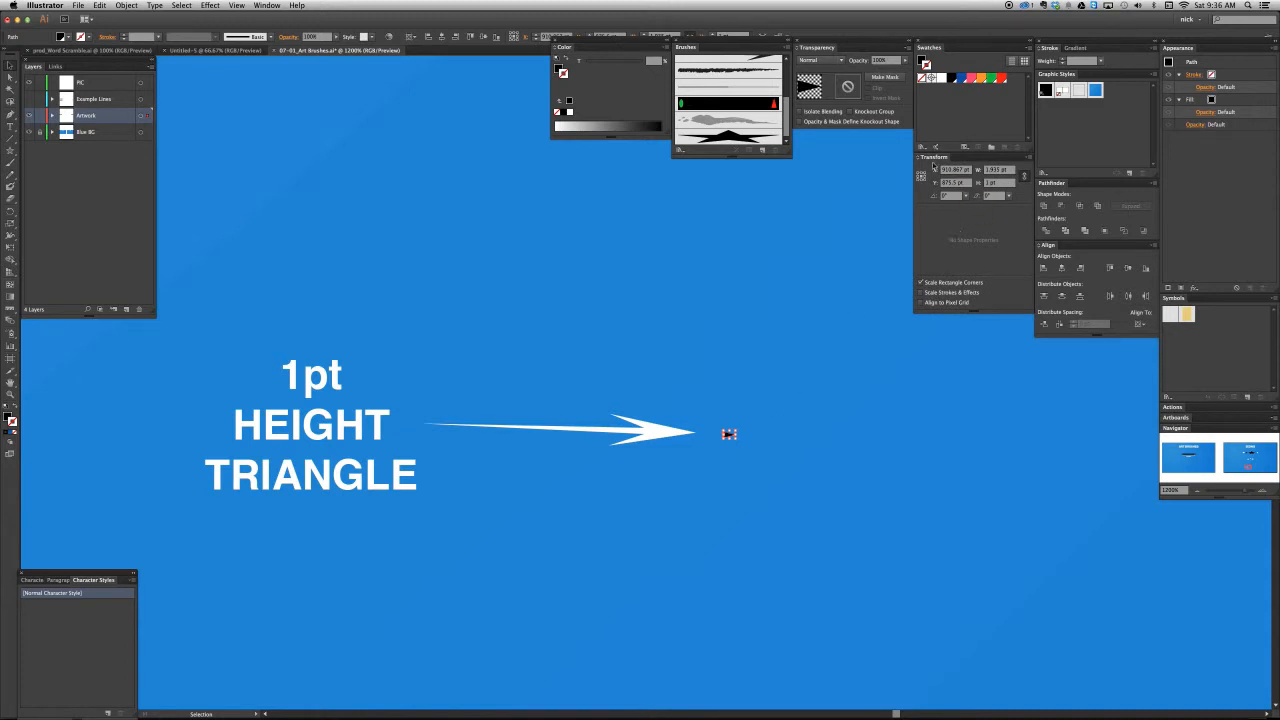
{"action": "left_click", "coordinate": [1001, 184]}
{"action": "left_click", "coordinate": [693, 468]}
- Create an art brush named 1pt Wedge from the small black triangle, keeping the default Stretch to Fit Stroke Length option
{"action": "key", "text": "super+minus"}
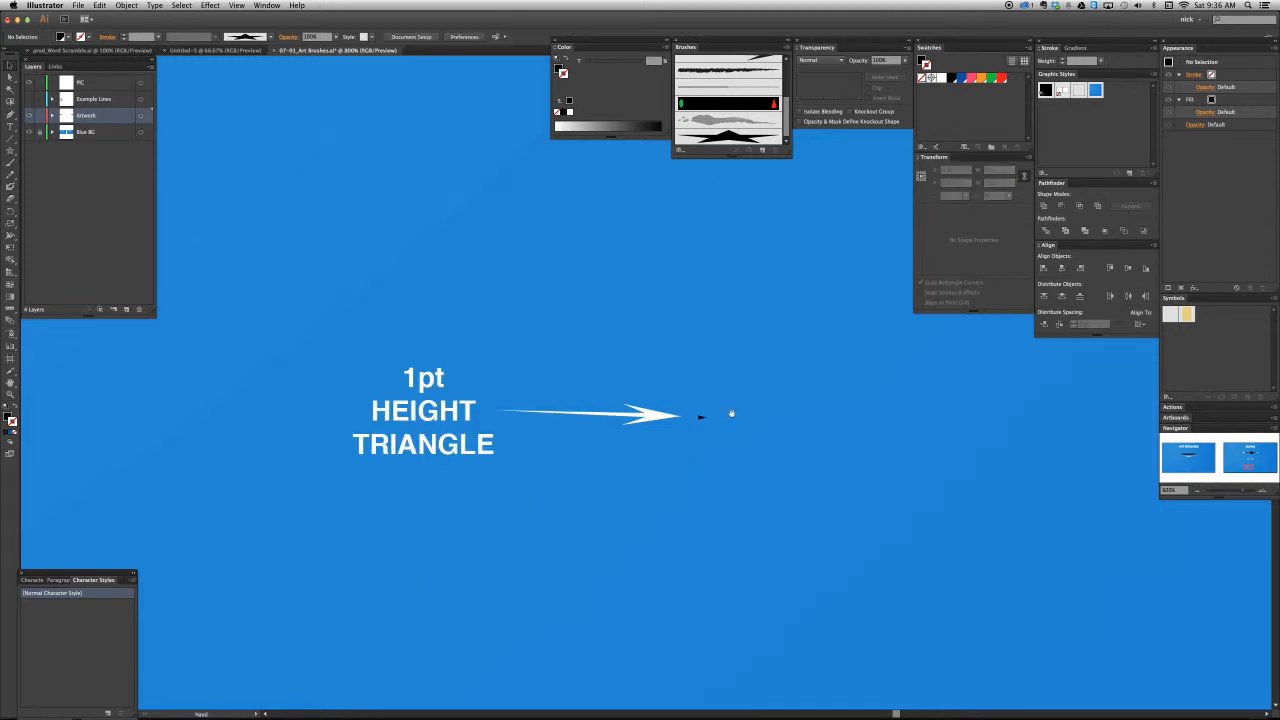
{"action": "left_click_drag", "start_coordinate": [731, 413], "coordinate": [653, 453]}
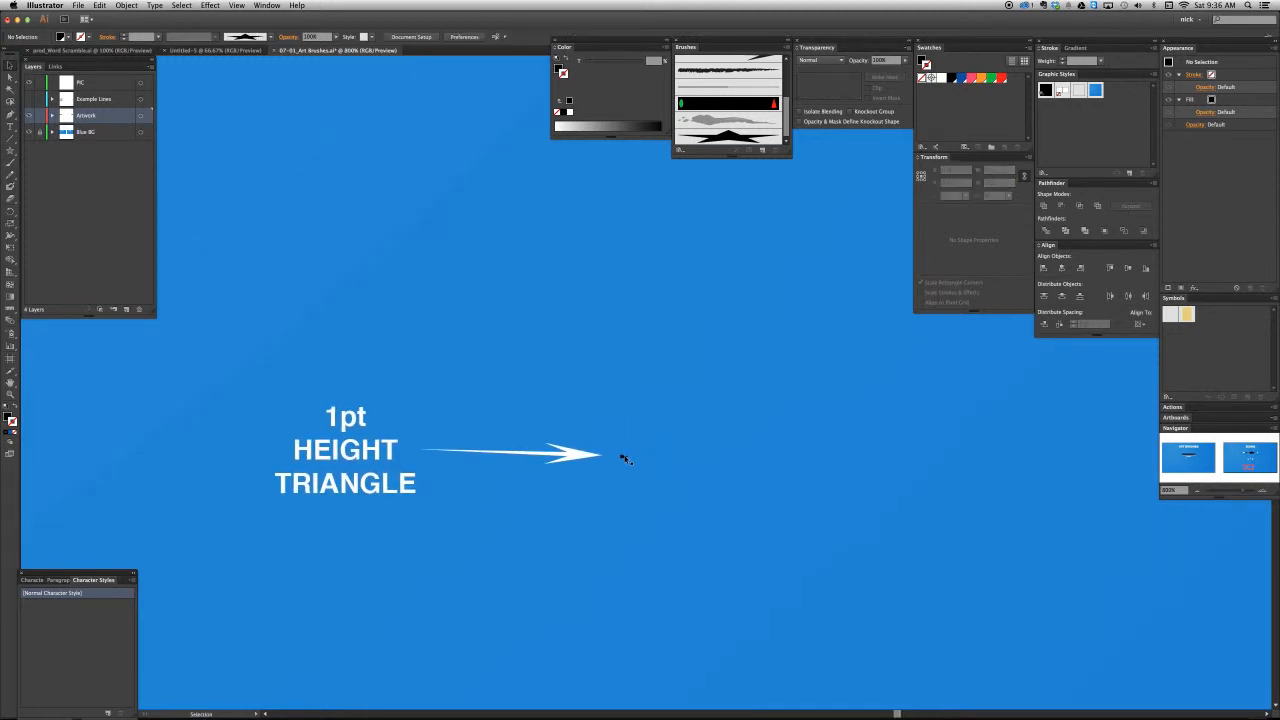
{"action": "left_click", "coordinate": [624, 457]}
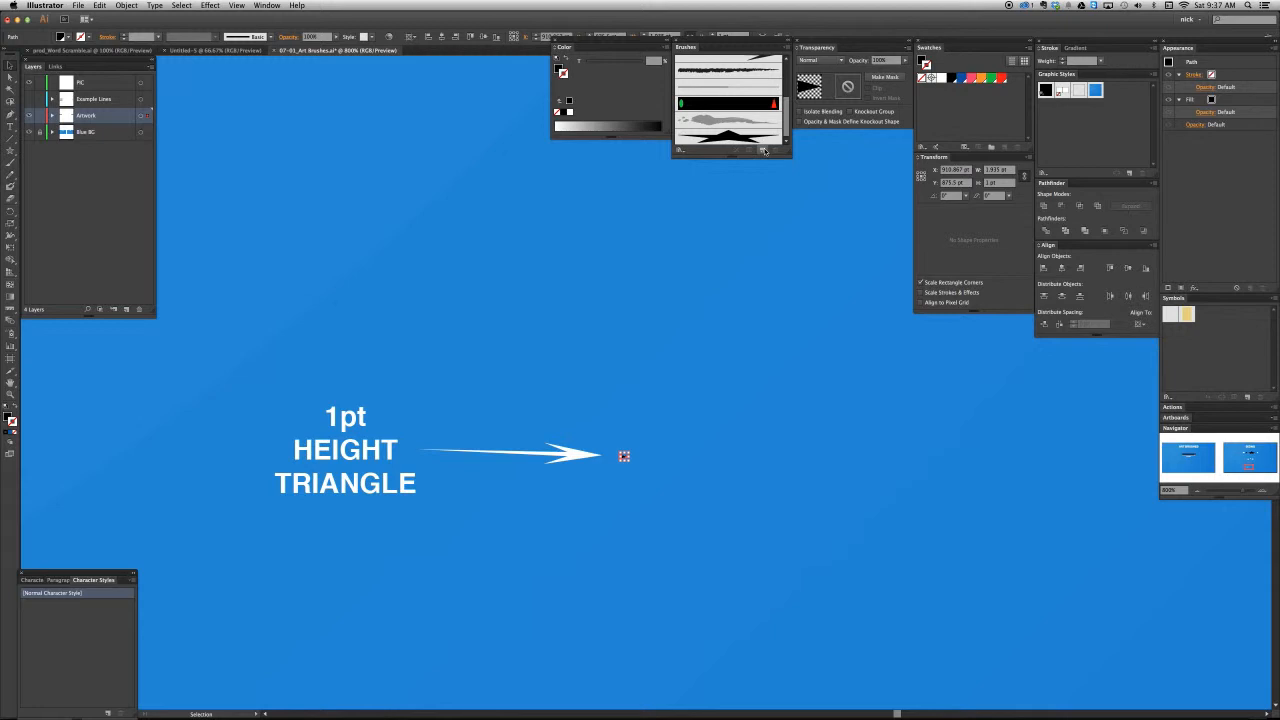
{"action": "left_click", "coordinate": [764, 150]}
{"action": "left_click", "coordinate": [595, 330]}
{"action": "left_click", "coordinate": [659, 376]}
{"action": "type", "text": "1"}
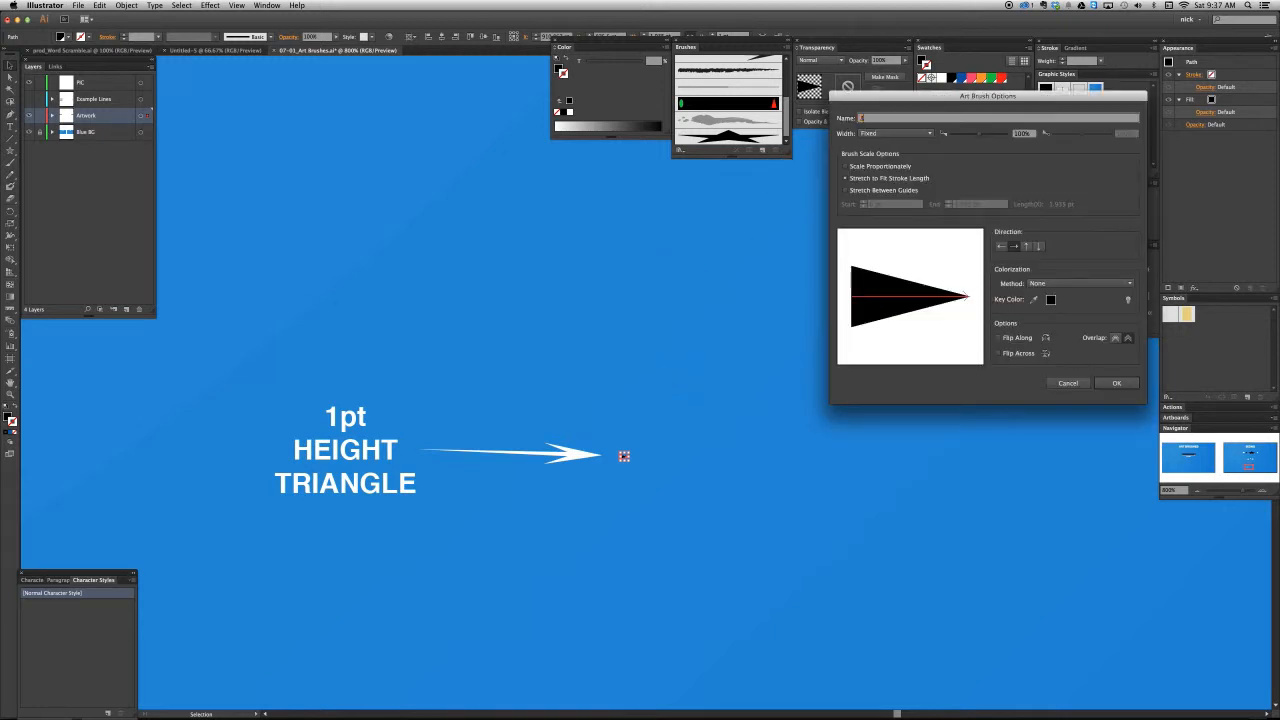
{"action": "type", "text": "pt Wedge"}
{"action": "left_click", "coordinate": [1116, 383]}
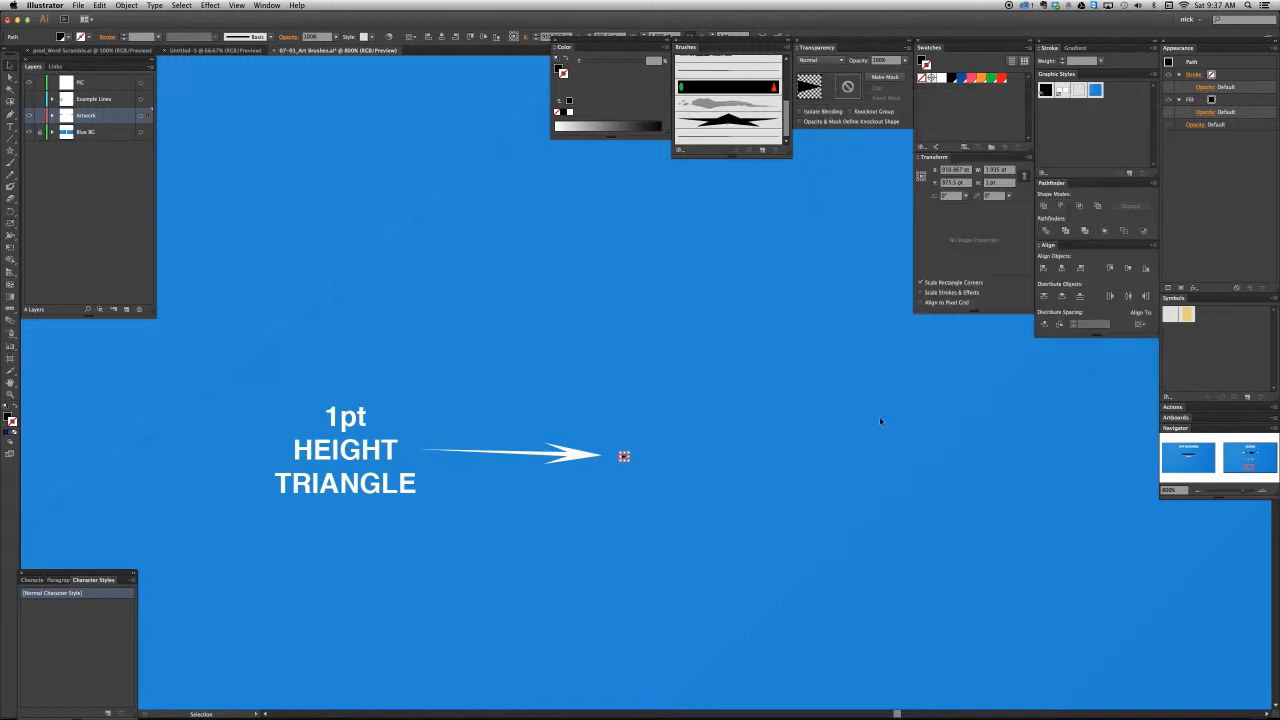
- Deselect the triangle and show the Example Lines layer with its tapered sample strokes
{"action": "left_click_drag", "start_coordinate": [772, 435], "coordinate": [688, 429]}
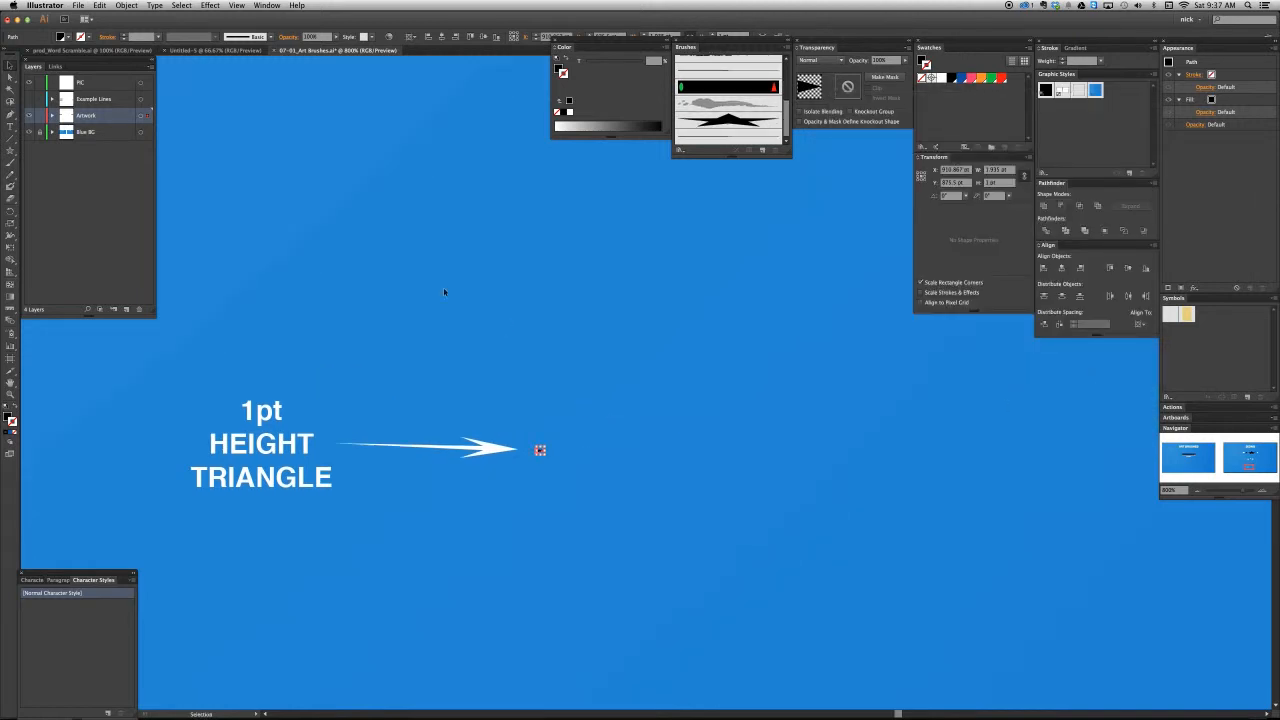
{"action": "left_click", "coordinate": [386, 231]}
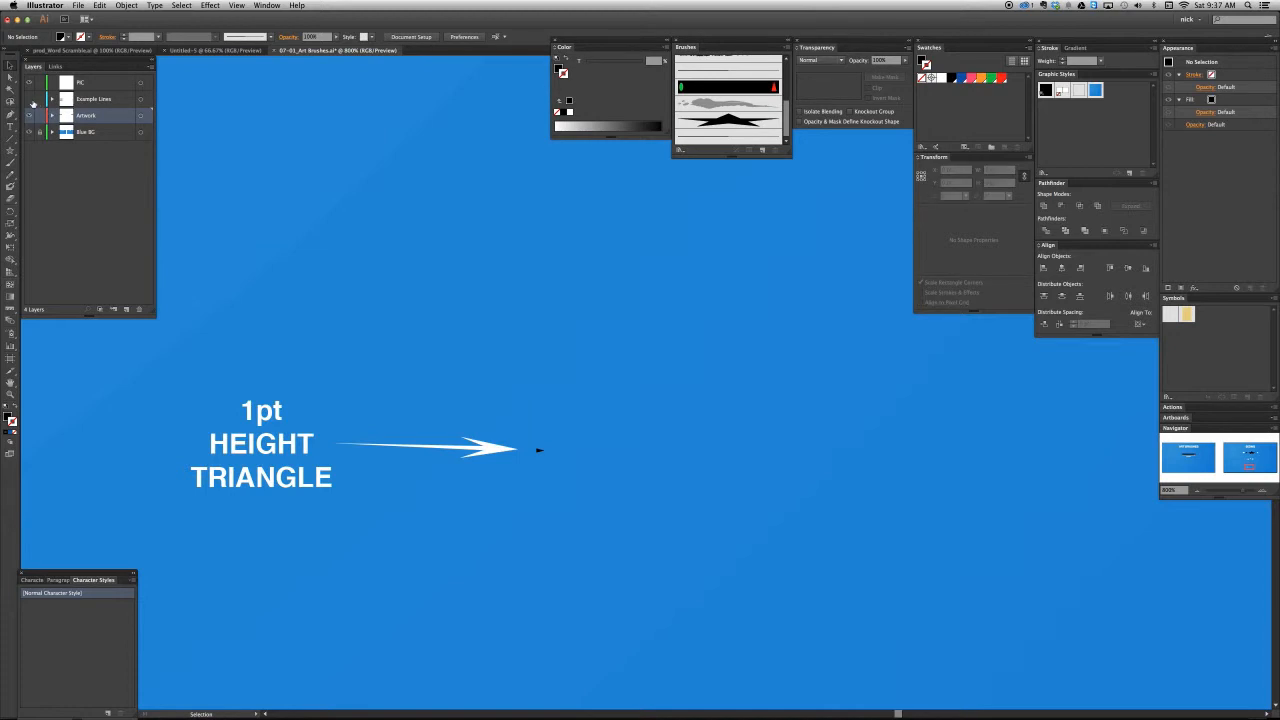
{"action": "left_click", "coordinate": [29, 99]}
{"action": "scroll", "coordinate": [742, 468], "scroll_direction": "up", "scroll_amount": 1}
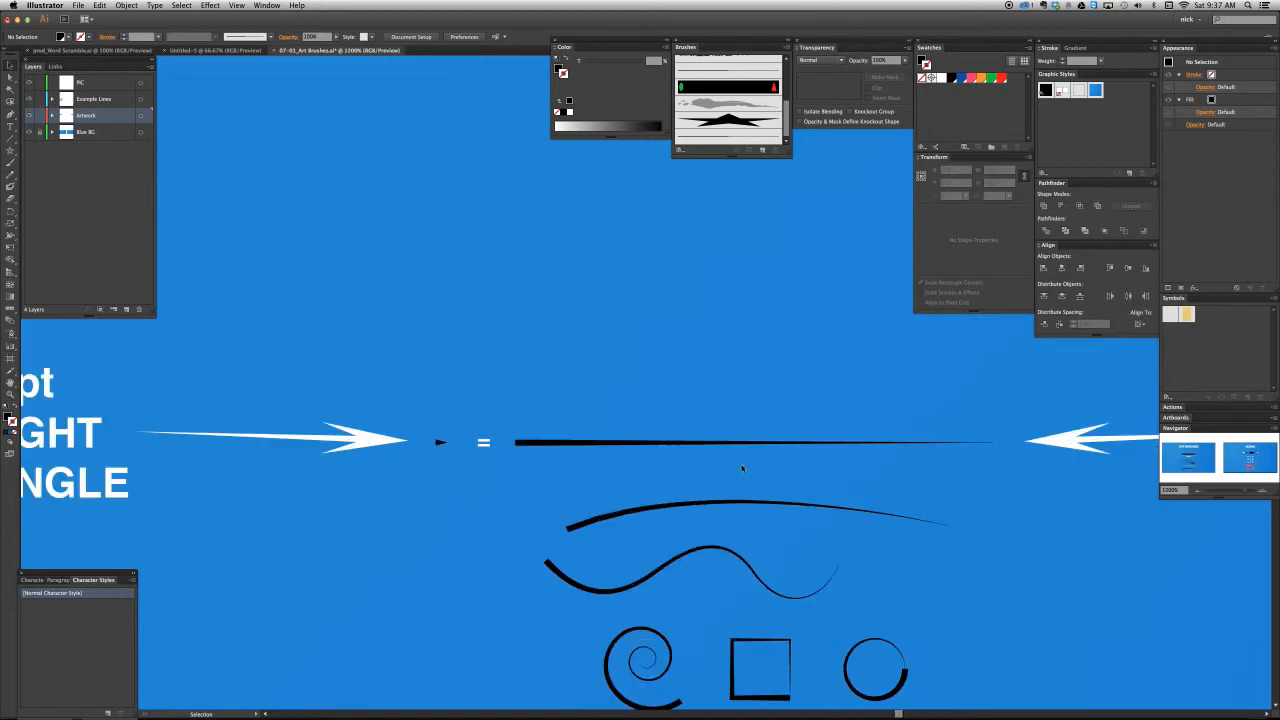
- Check the stroke weight and brush of the straight tapered example line, and deselect it
{"action": "left_click_drag", "start_coordinate": [766, 462], "coordinate": [641, 431]}
{"action": "key", "text": "a"}
{"action": "left_click", "coordinate": [446, 412]}
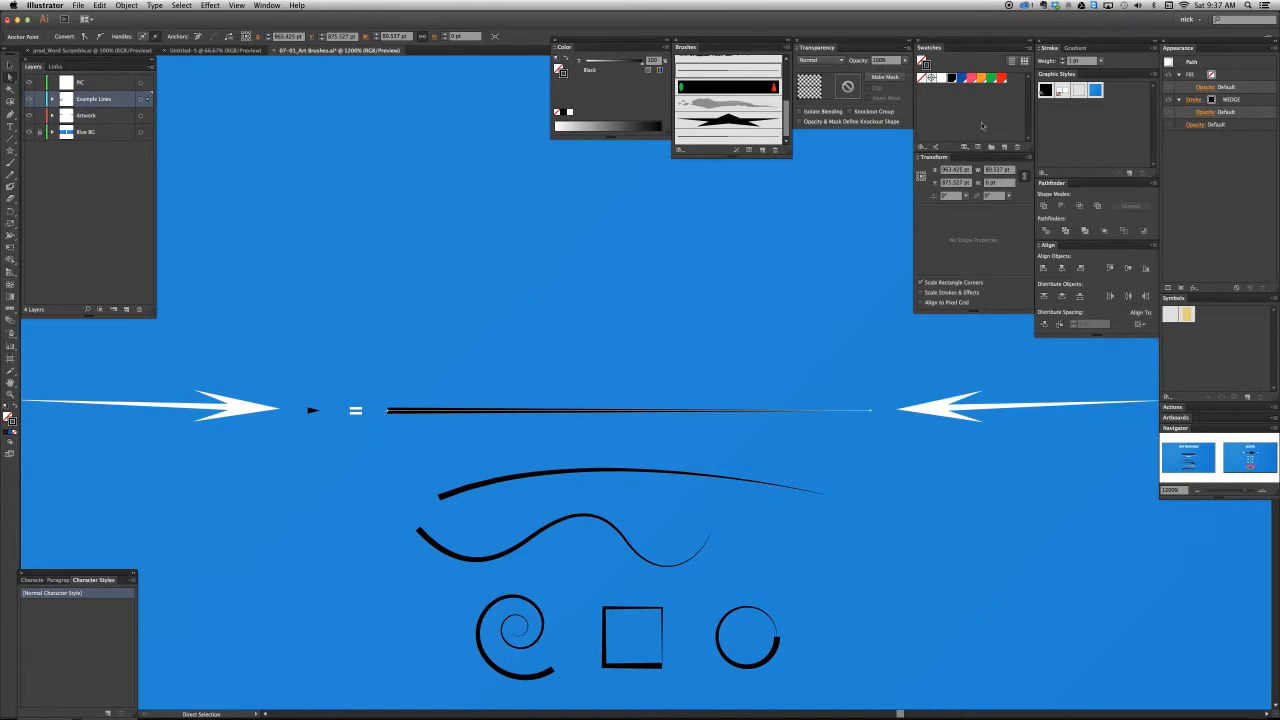
{"action": "left_click", "coordinate": [418, 426]}
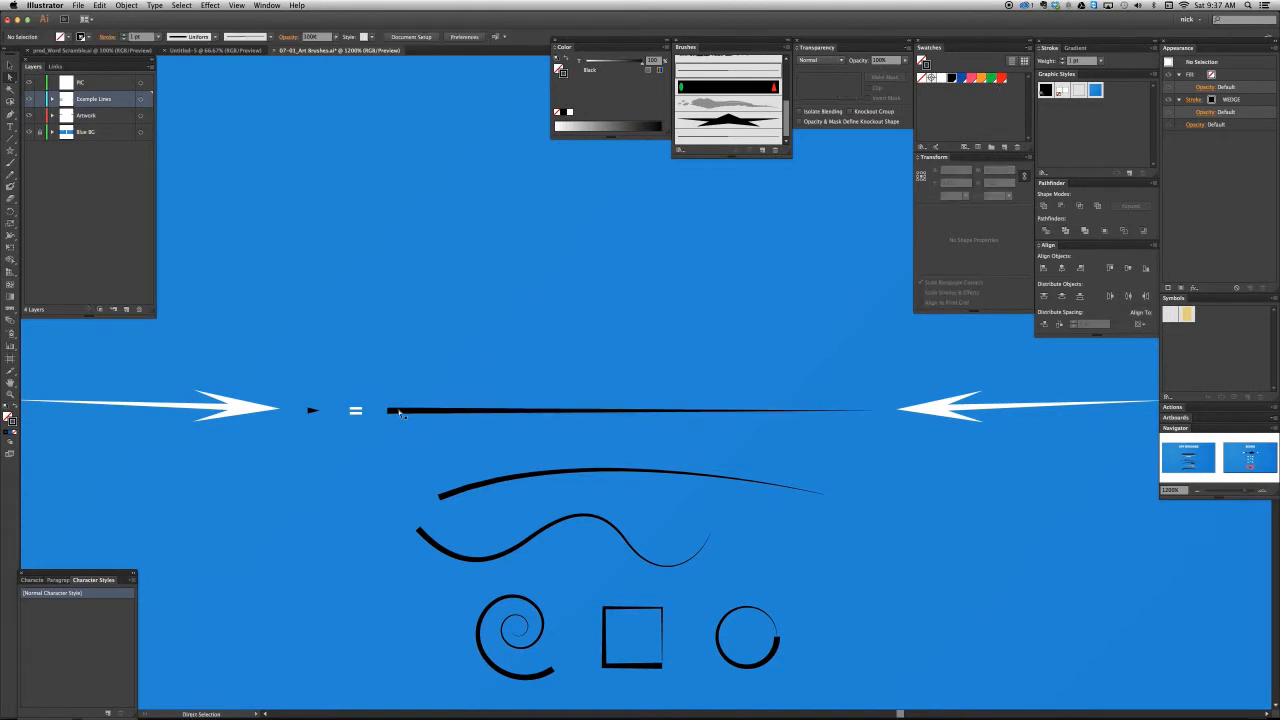
- Set the stroke weight of the straight tapered example line to 2 pt, and deselect it
{"action": "left_click", "coordinate": [399, 412]}
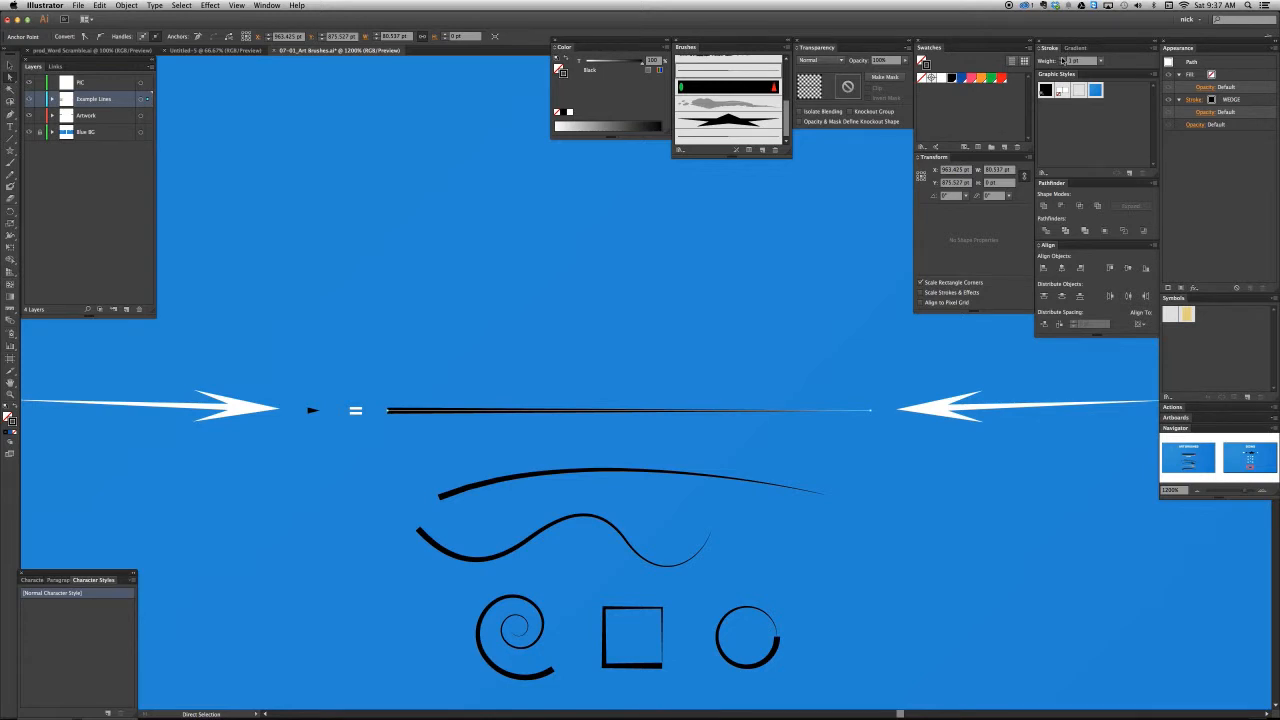
{"action": "left_click", "coordinate": [1062, 59]}
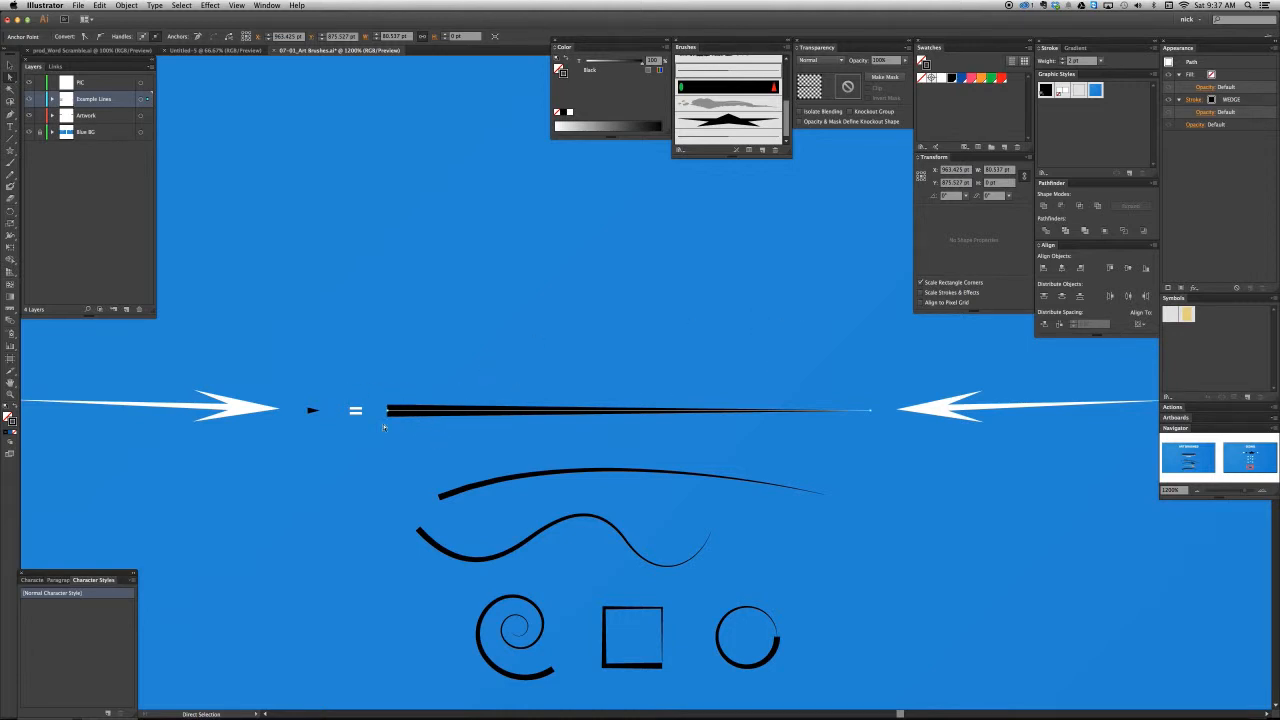
{"action": "left_click_drag", "start_coordinate": [402, 457], "coordinate": [411, 421]}
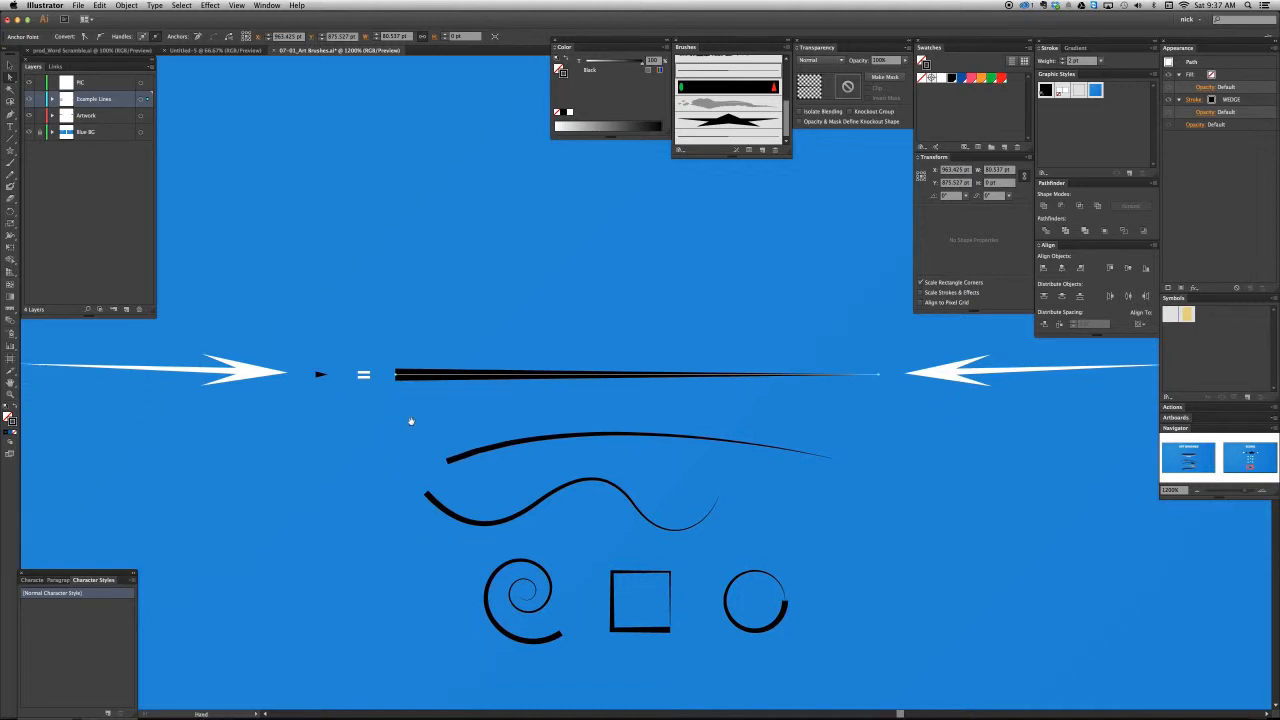
{"action": "key", "text": "shift+super+a"}
- Examine the stroke settings of the gently curved line and the spiral, and the height of the small source triangle
{"action": "left_click_drag", "start_coordinate": [618, 443], "coordinate": [586, 391]}
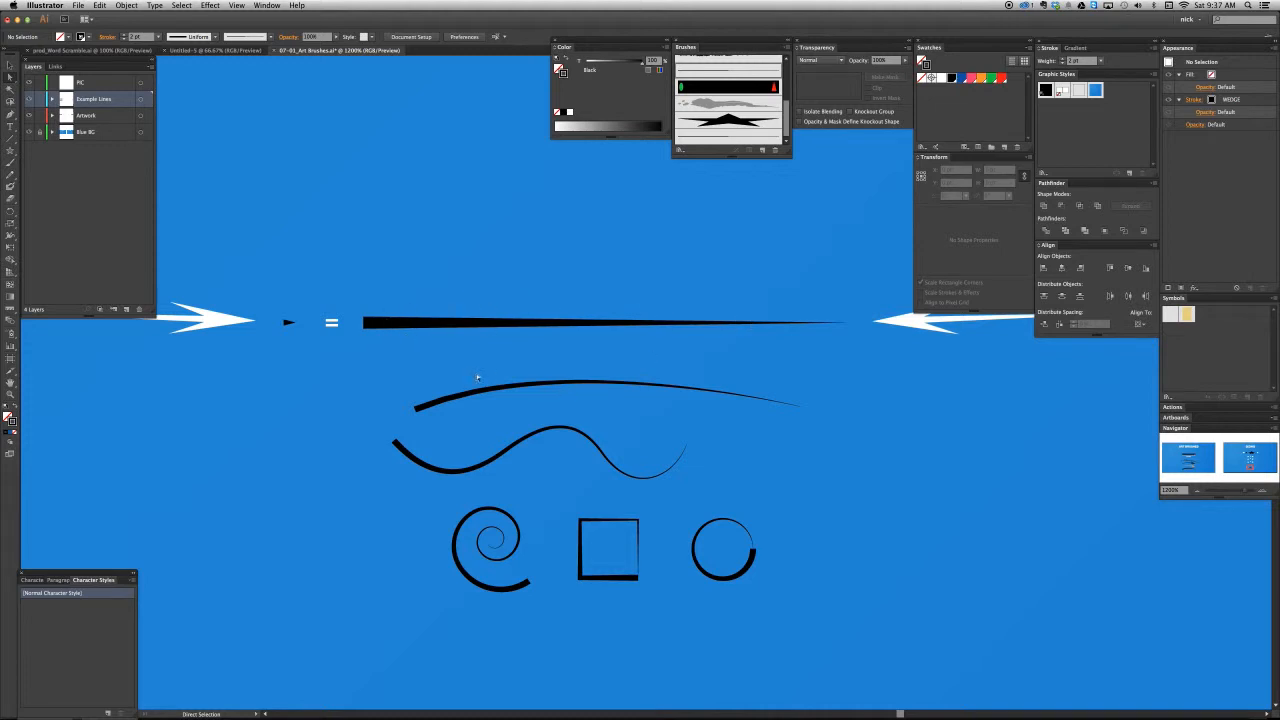
{"action": "left_click", "coordinate": [517, 396]}
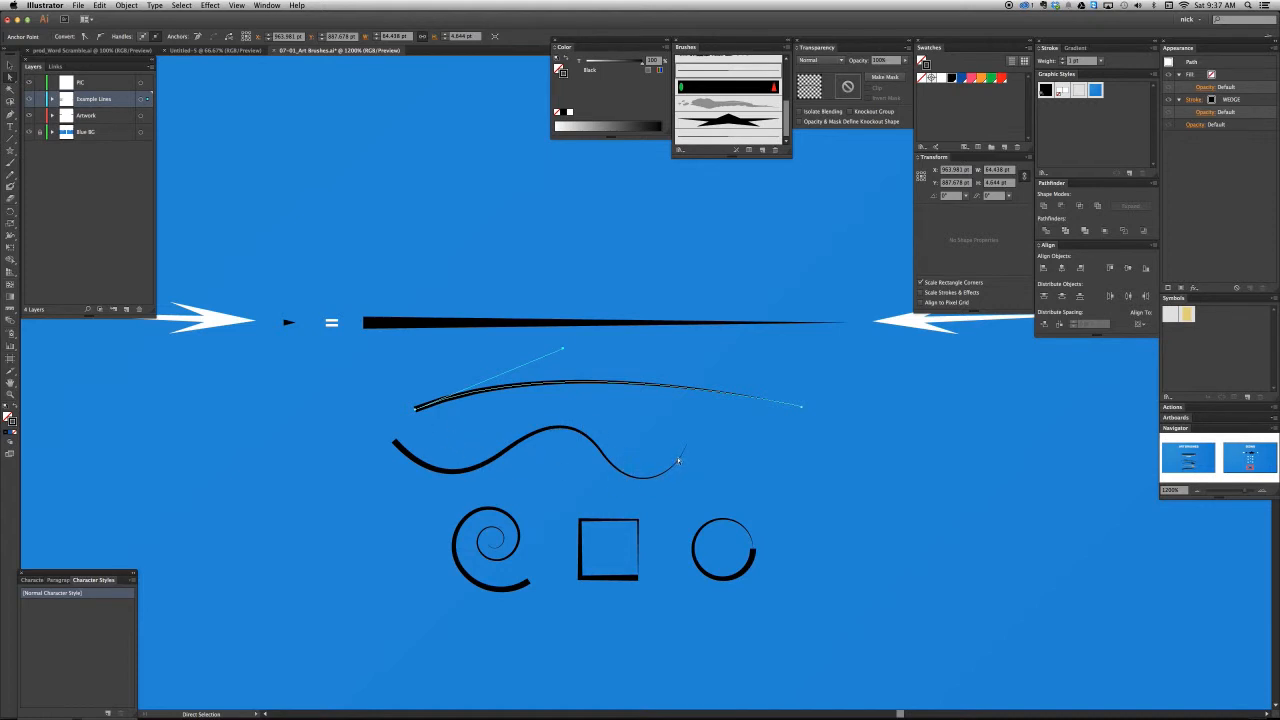
{"action": "left_click", "coordinate": [492, 534]}
{"action": "left_click", "coordinate": [494, 538]}
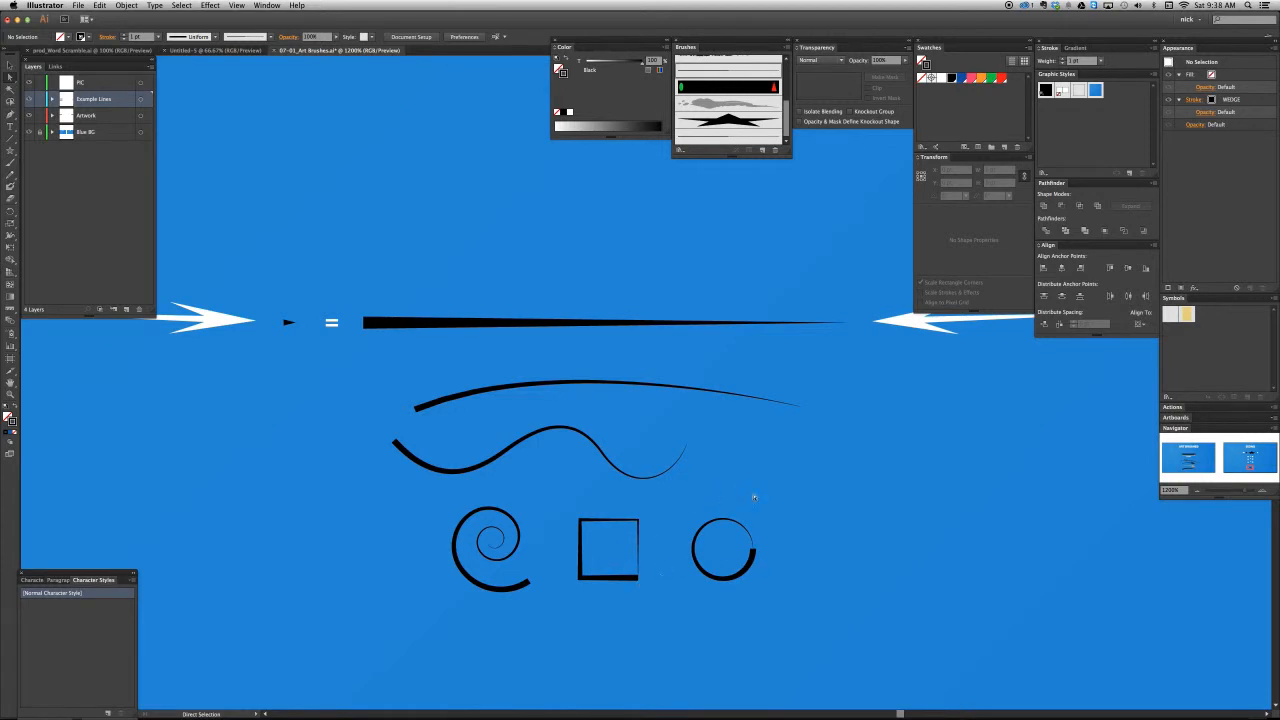
{"action": "key", "text": "super+minus"}
{"action": "key", "text": "super+minus"}
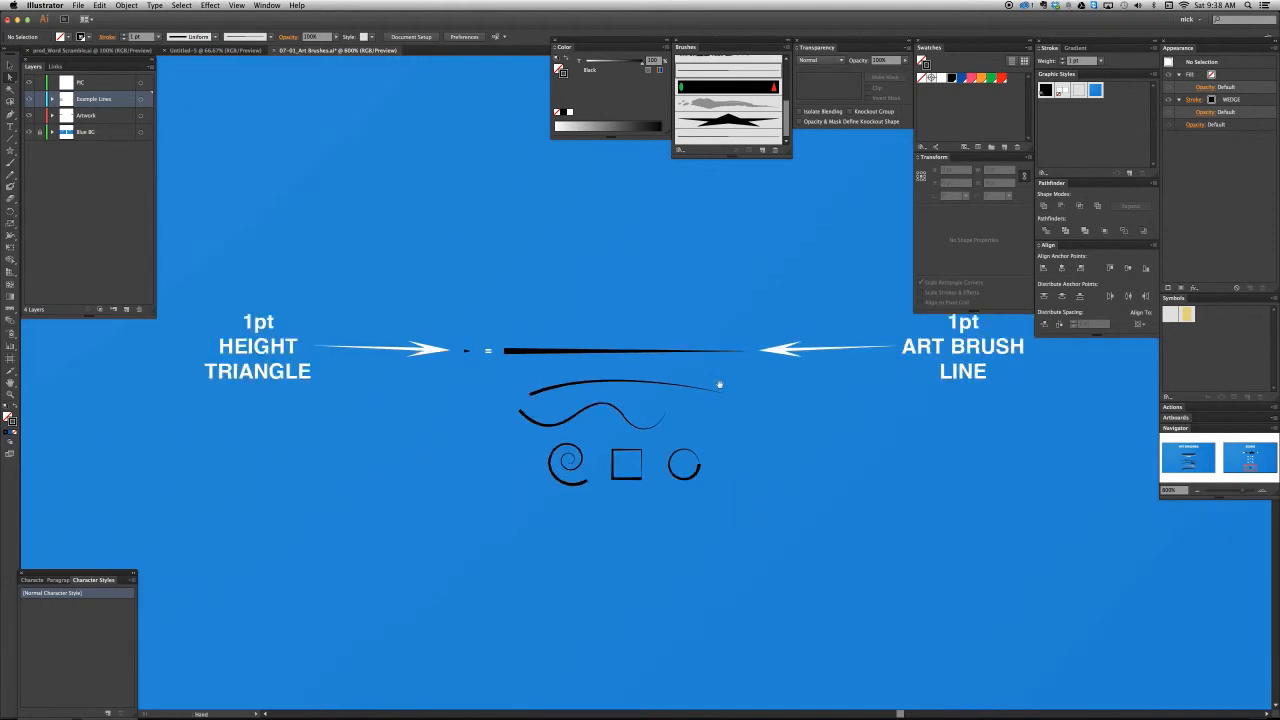
{"action": "left_click_drag", "start_coordinate": [720, 382], "coordinate": [690, 477]}
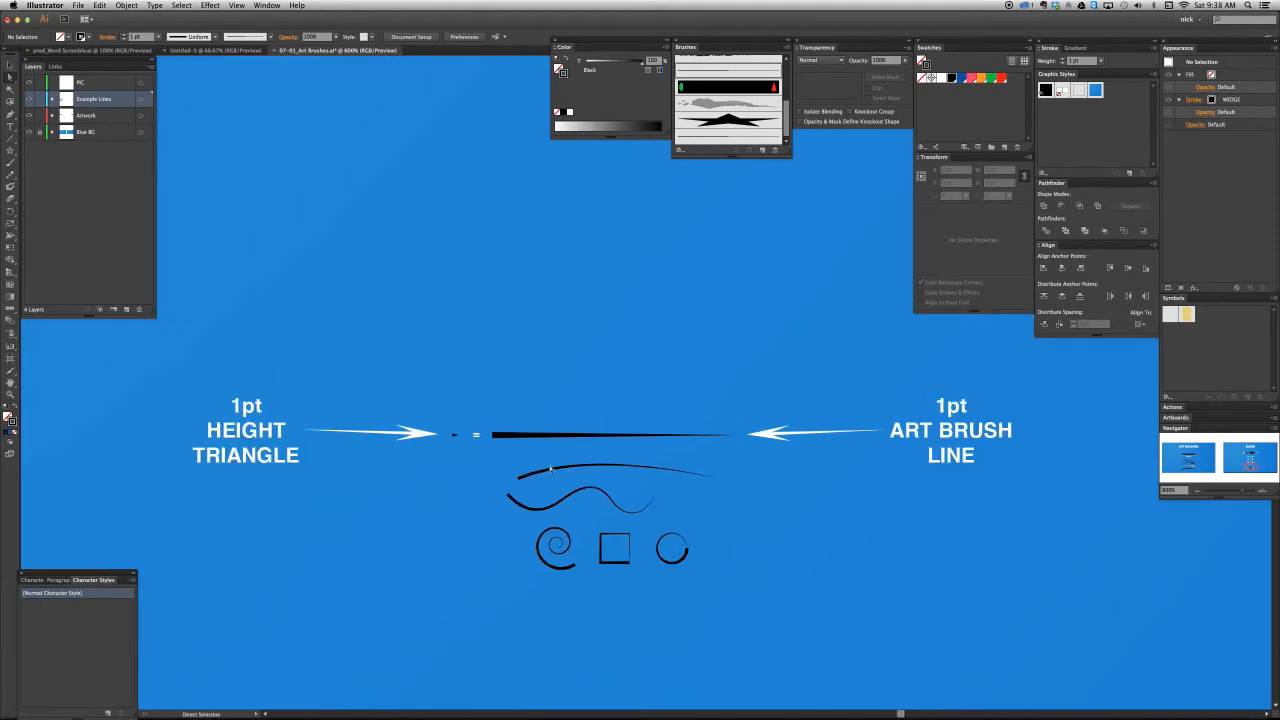
{"action": "left_click", "coordinate": [460, 443]}
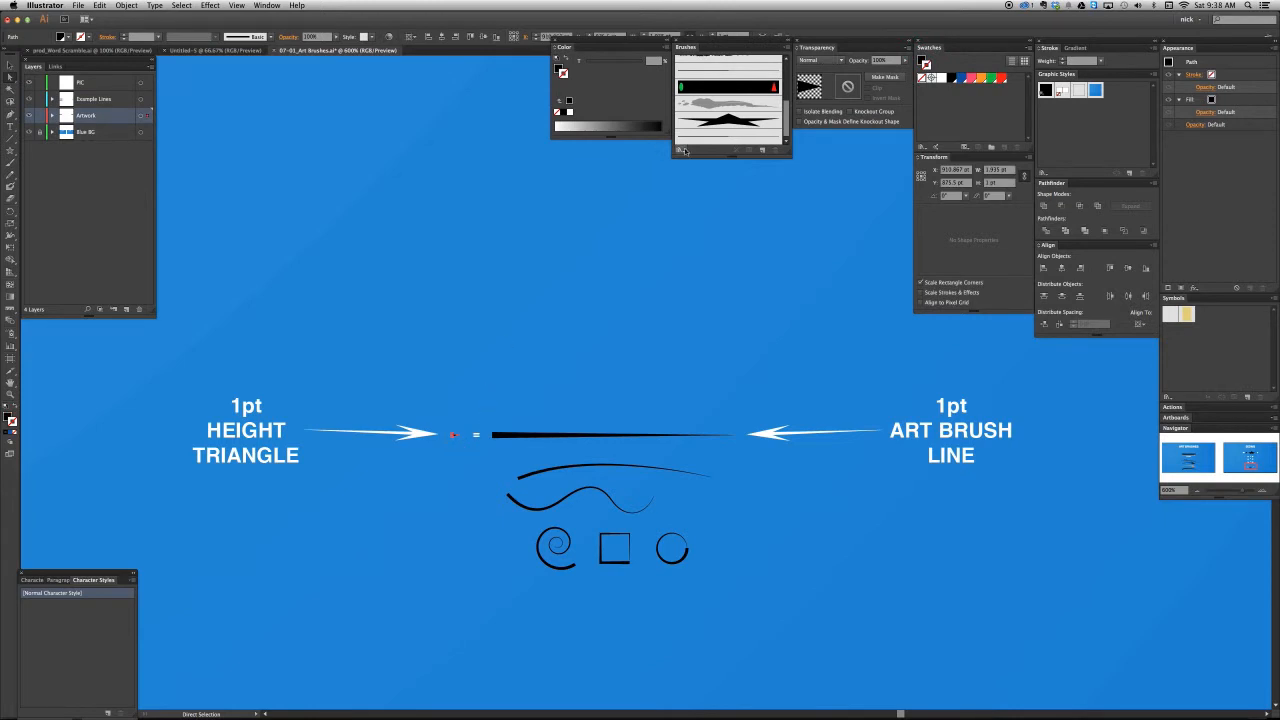
{"action": "left_click", "coordinate": [430, 455]}
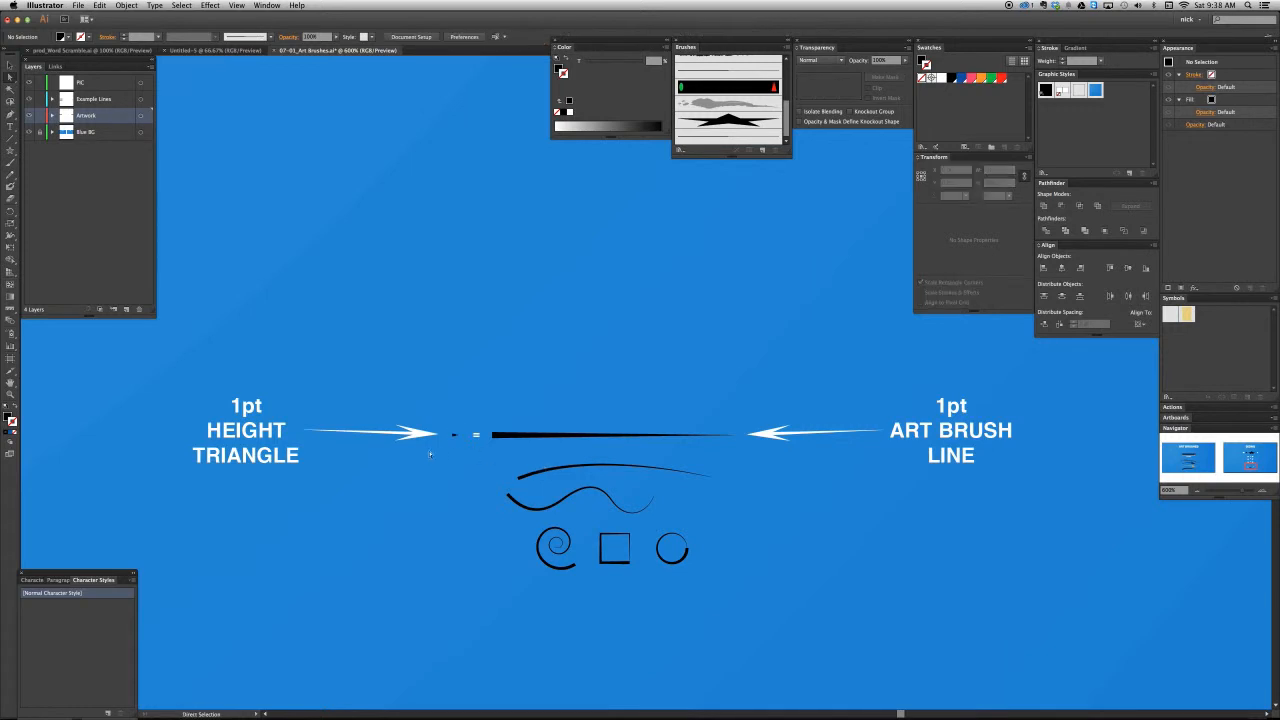
- Set the stroke weight of the straight tapered example line to 6 pt, and deselect it
{"action": "key", "text": "v"}
{"action": "key", "text": "a"}
{"action": "left_click", "coordinate": [529, 436]}
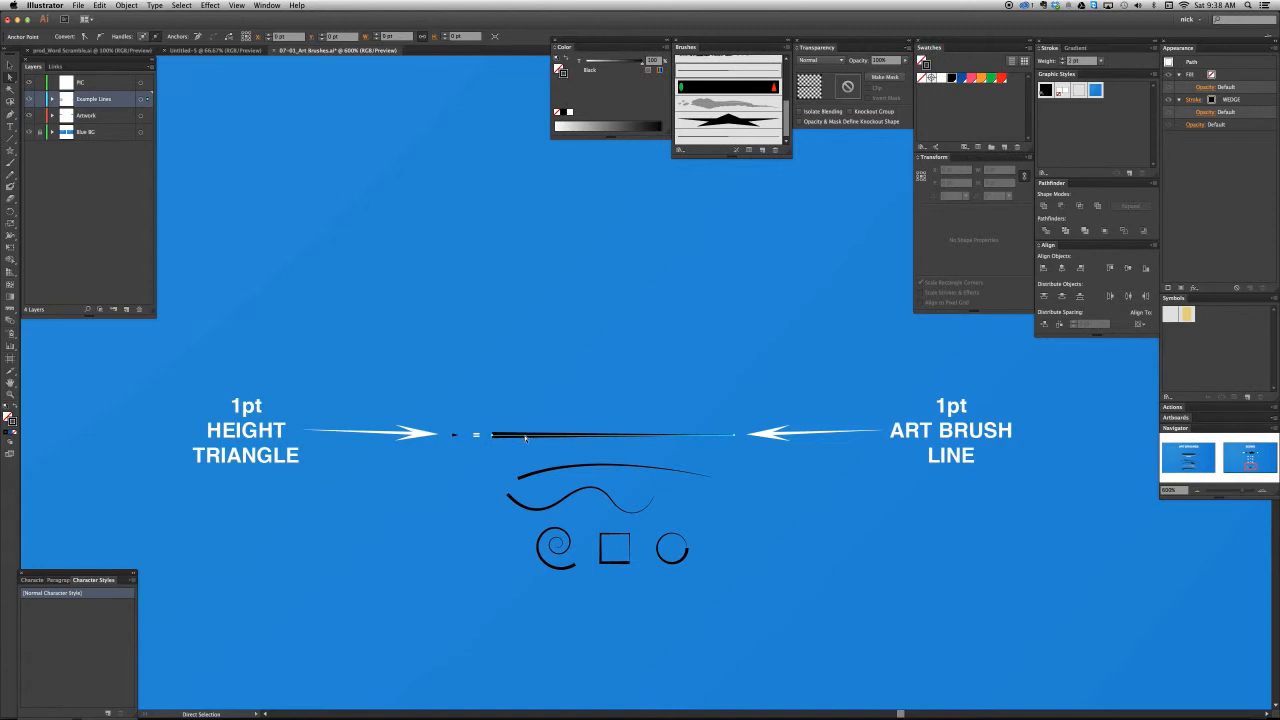
{"action": "left_click", "coordinate": [1062, 59]}
{"action": "left_click", "coordinate": [1062, 59]}
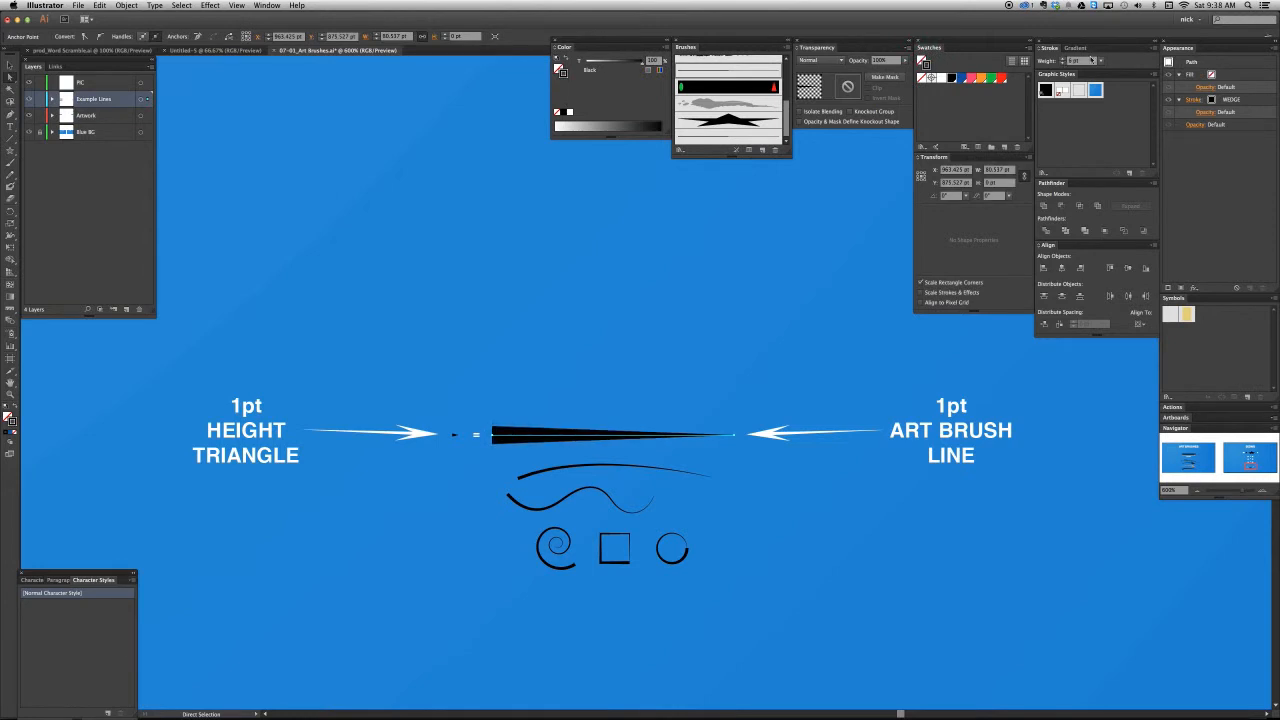
{"action": "left_click", "coordinate": [587, 446]}
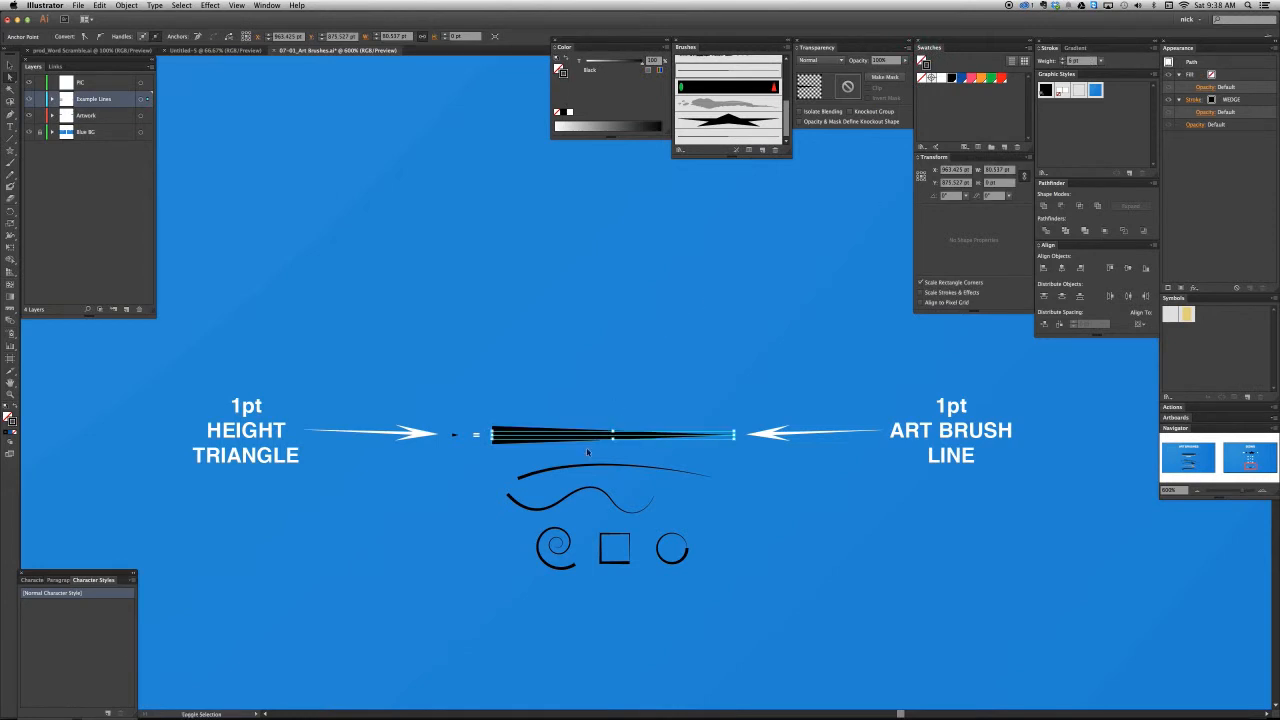
{"action": "left_click", "coordinate": [588, 454]}
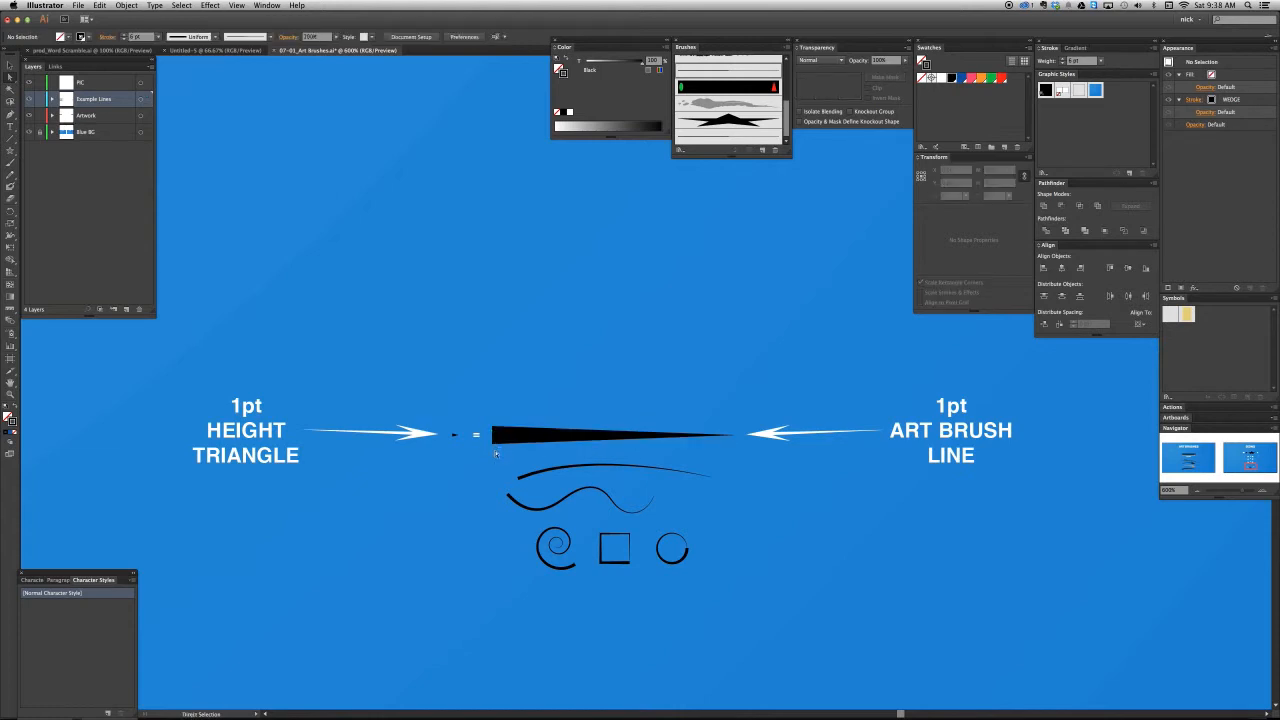
- Draw an arched path about 107 pt wide and 11 pt high above the straight wedge line, with a black stroke and no fill
{"action": "key", "text": "v"}
{"action": "key", "text": "a"}
{"action": "key", "text": "slash"}
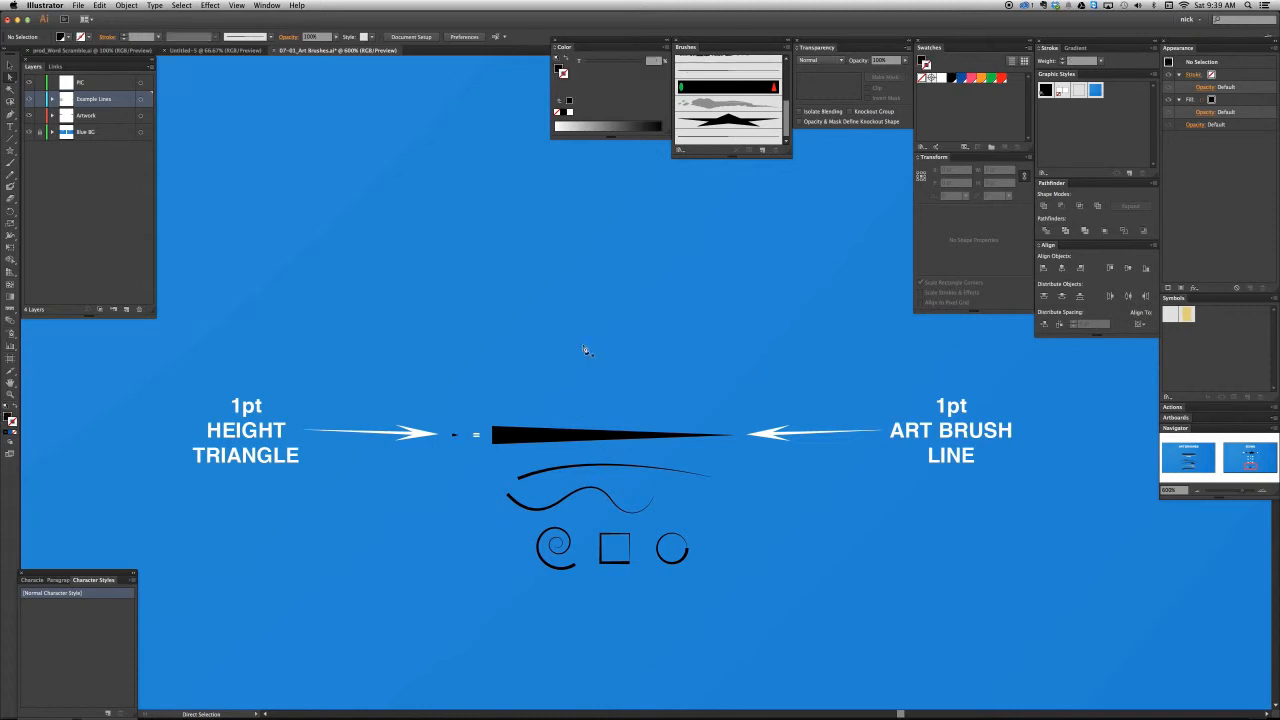
{"action": "key", "text": "p"}
{"action": "left_click", "coordinate": [388, 301]}
{"action": "left_click_drag", "start_coordinate": [709, 301], "coordinate": [841, 377]}
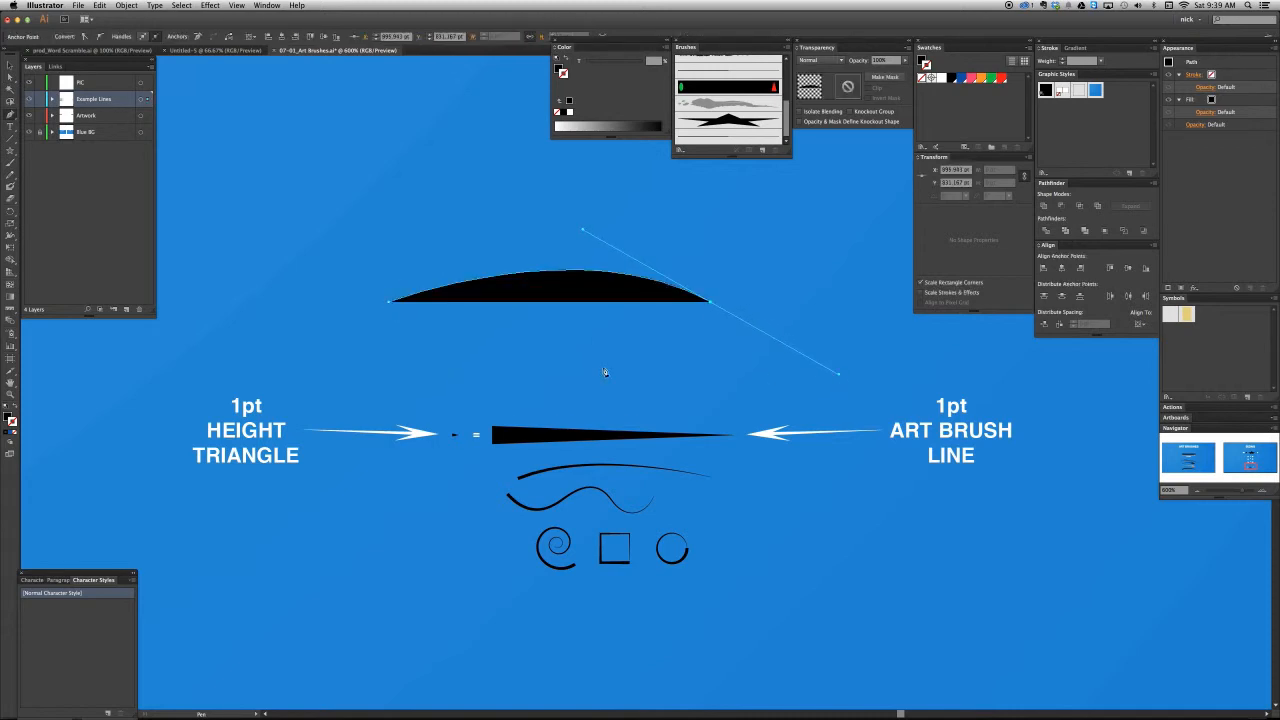
{"action": "key", "text": "shift+x"}
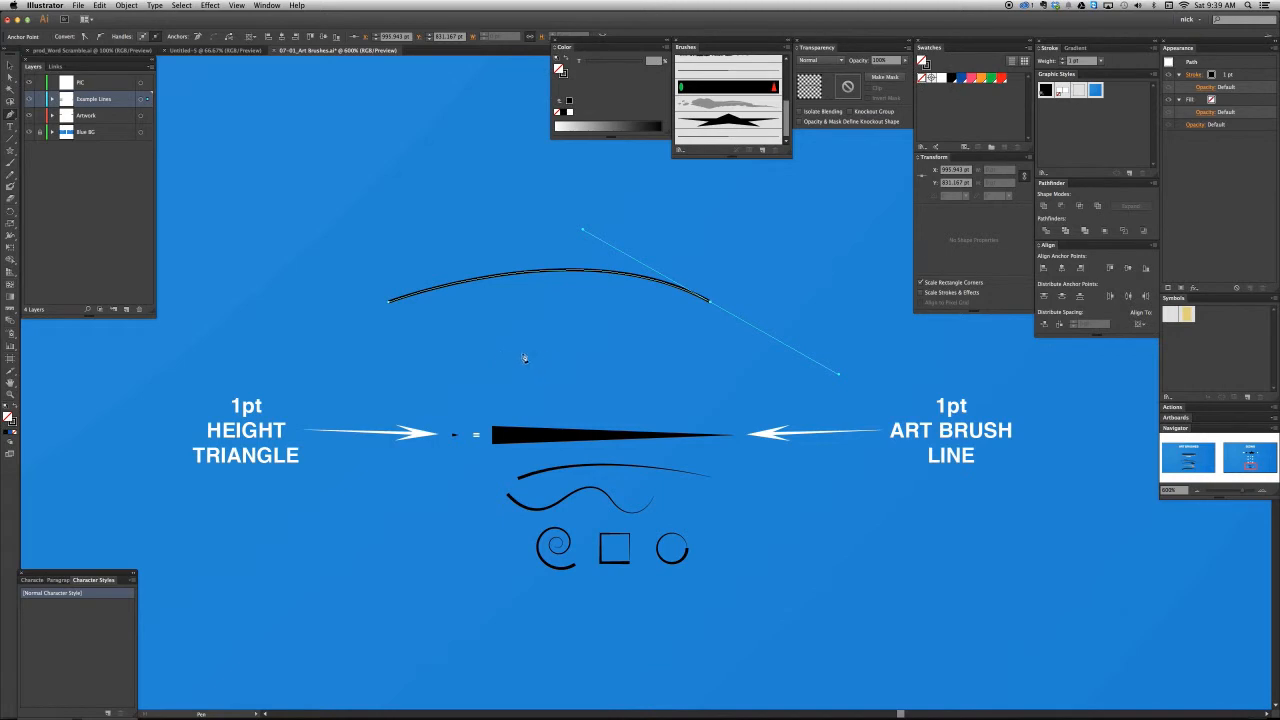
- Set the arched path's stroke weight to 5 pt
{"action": "key", "text": "v"}
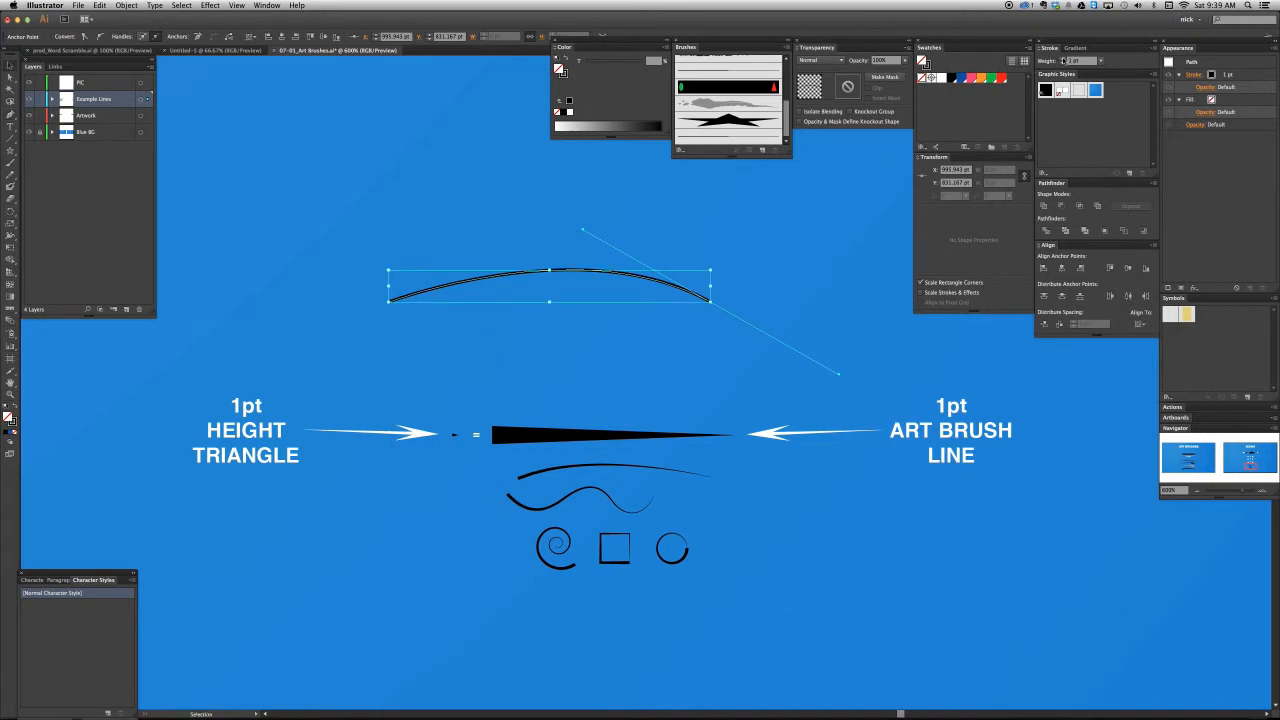
{"action": "left_click", "coordinate": [1063, 59]}
{"action": "left_click", "coordinate": [1063, 59]}
{"action": "left_click", "coordinate": [1063, 59]}
{"action": "left_click", "coordinate": [1063, 59]}
{"action": "left_click", "coordinate": [779, 348]}
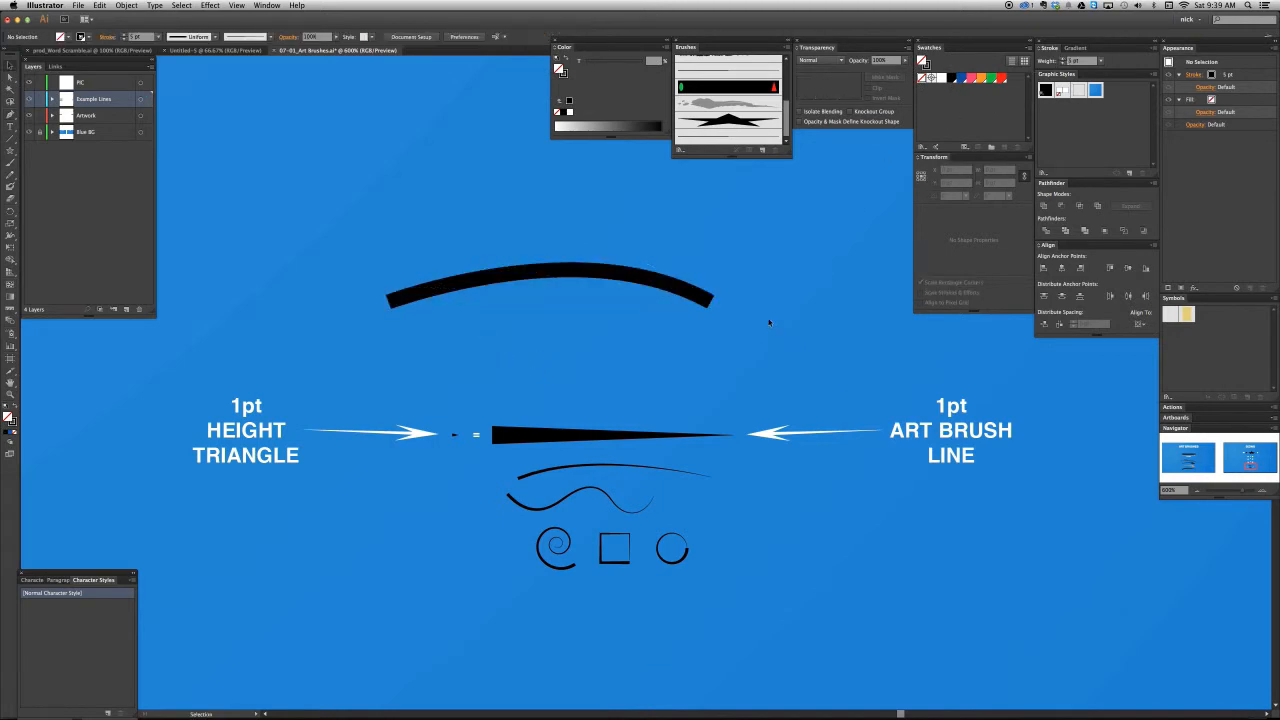
{"action": "left_click", "coordinate": [706, 297]}
{"action": "left_click", "coordinate": [743, 337]}
- Taper the arched stroke to a point at its right end with the Width tool, and deselect it
{"action": "left_click", "coordinate": [690, 298]}
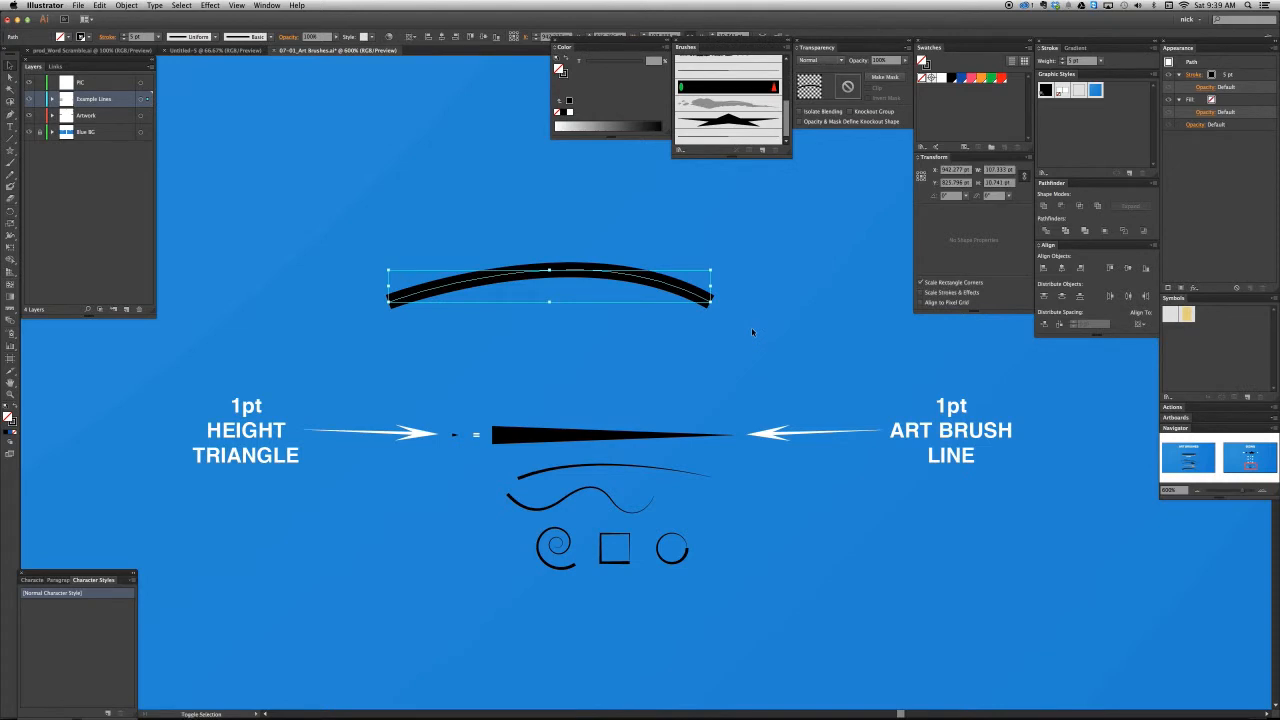
{"action": "key", "text": "shift+w"}
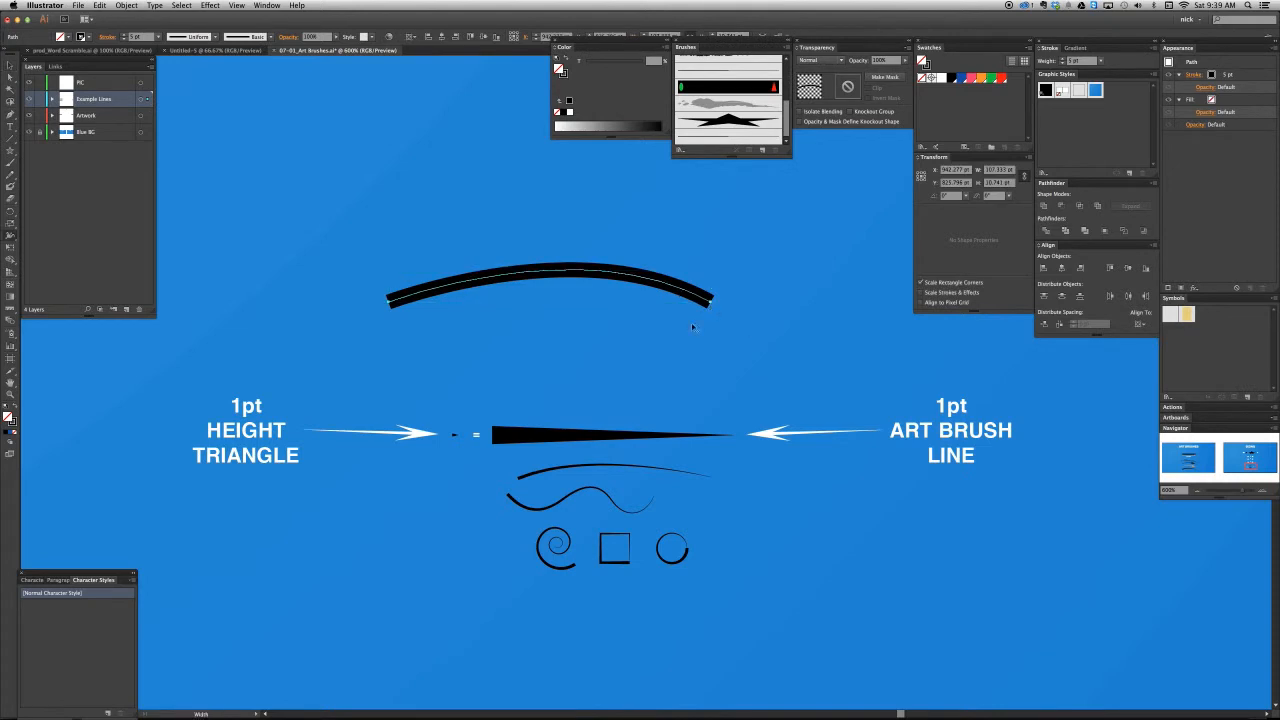
{"action": "left_click", "coordinate": [9, 237]}
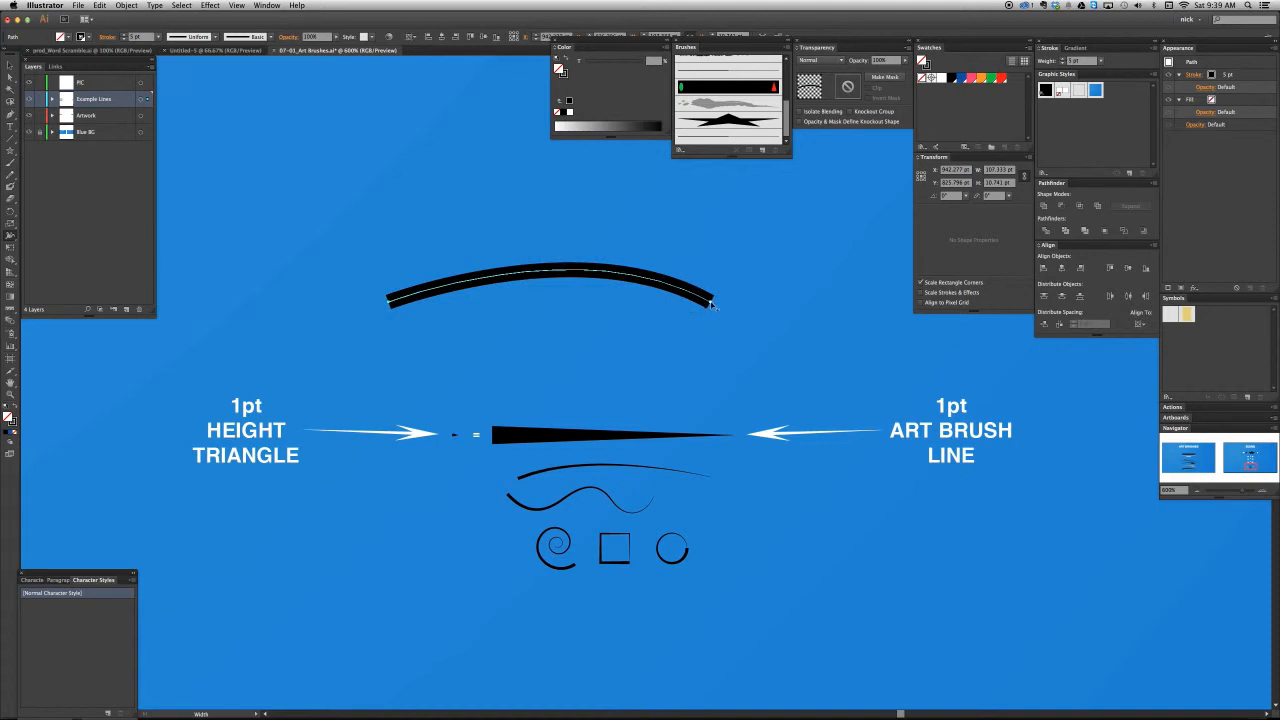
{"action": "mouse_move", "coordinate": [710, 302]}
{"action": "left_mouse_down"}
{"action": "mouse_move", "coordinate": [701, 316]}
{"action": "mouse_move", "coordinate": [710, 302]}
{"action": "left_mouse_up"}
{"action": "key", "text": "v"}
{"action": "left_click", "coordinate": [613, 323]}
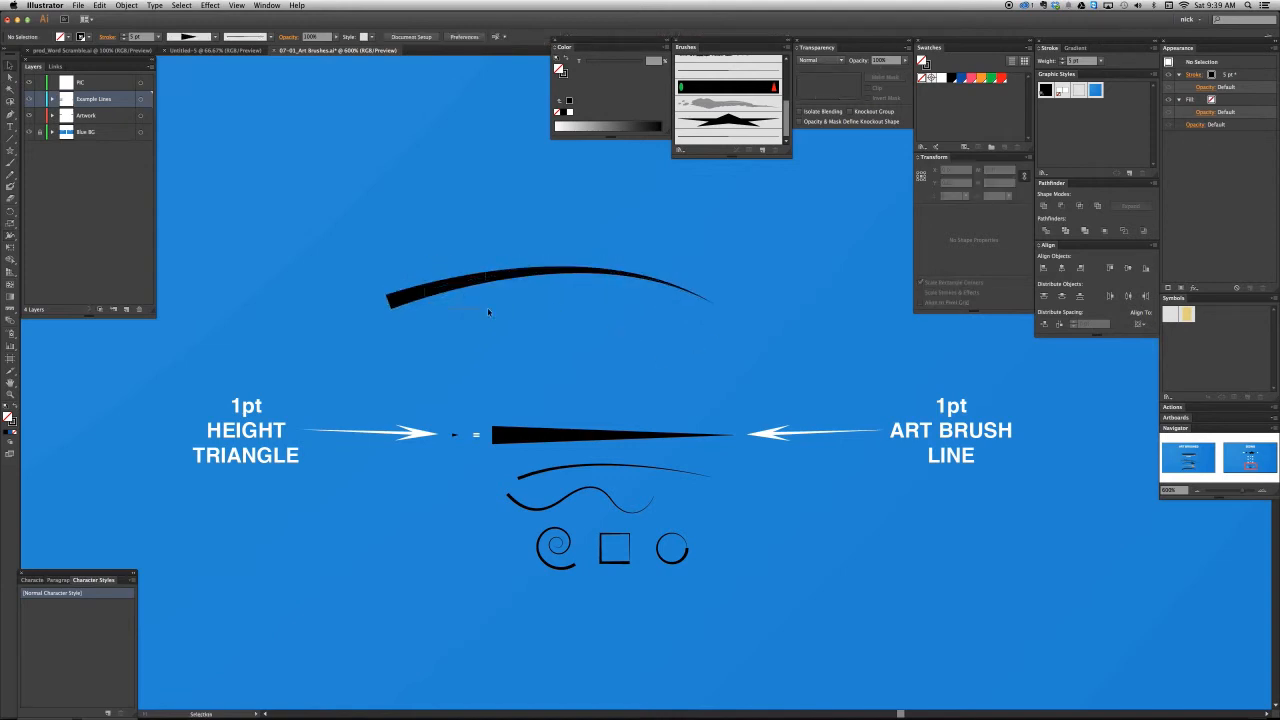
- Compare the stroke settings of the width-tapered arch with those of the wavy line and the straight wedge line
{"action": "key", "text": "ctrl+a"}
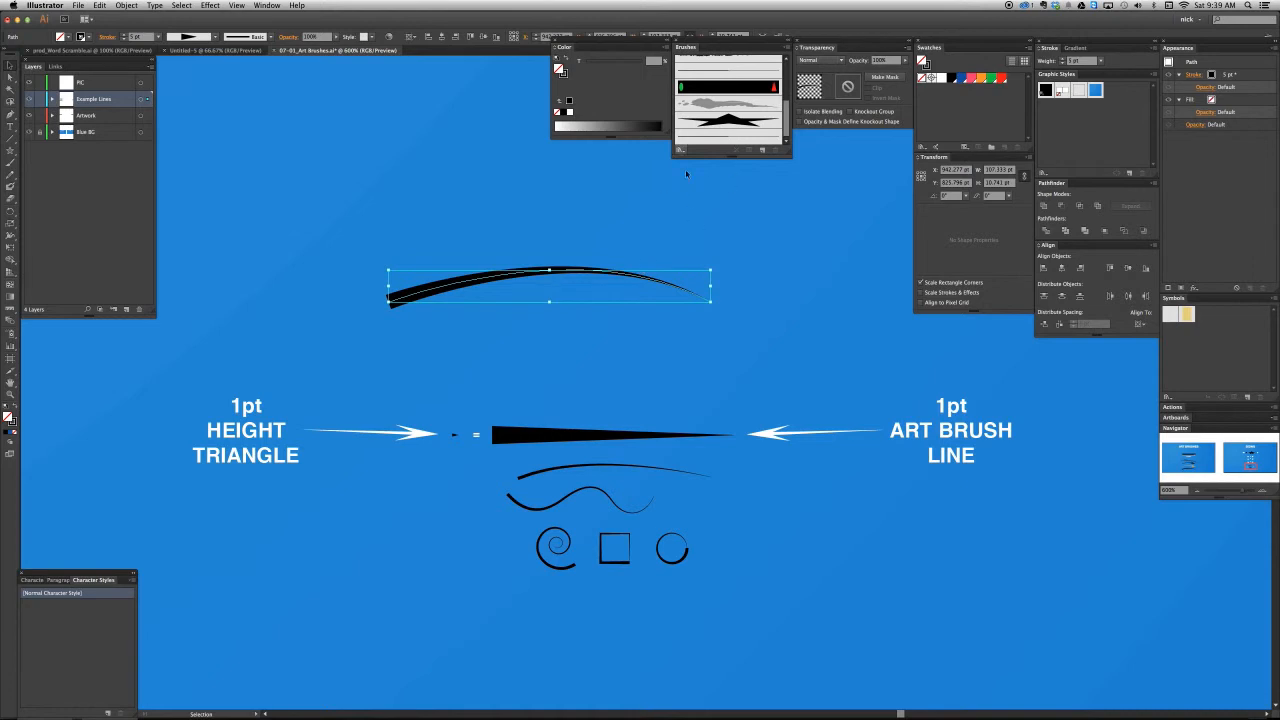
{"action": "left_click", "coordinate": [705, 243]}
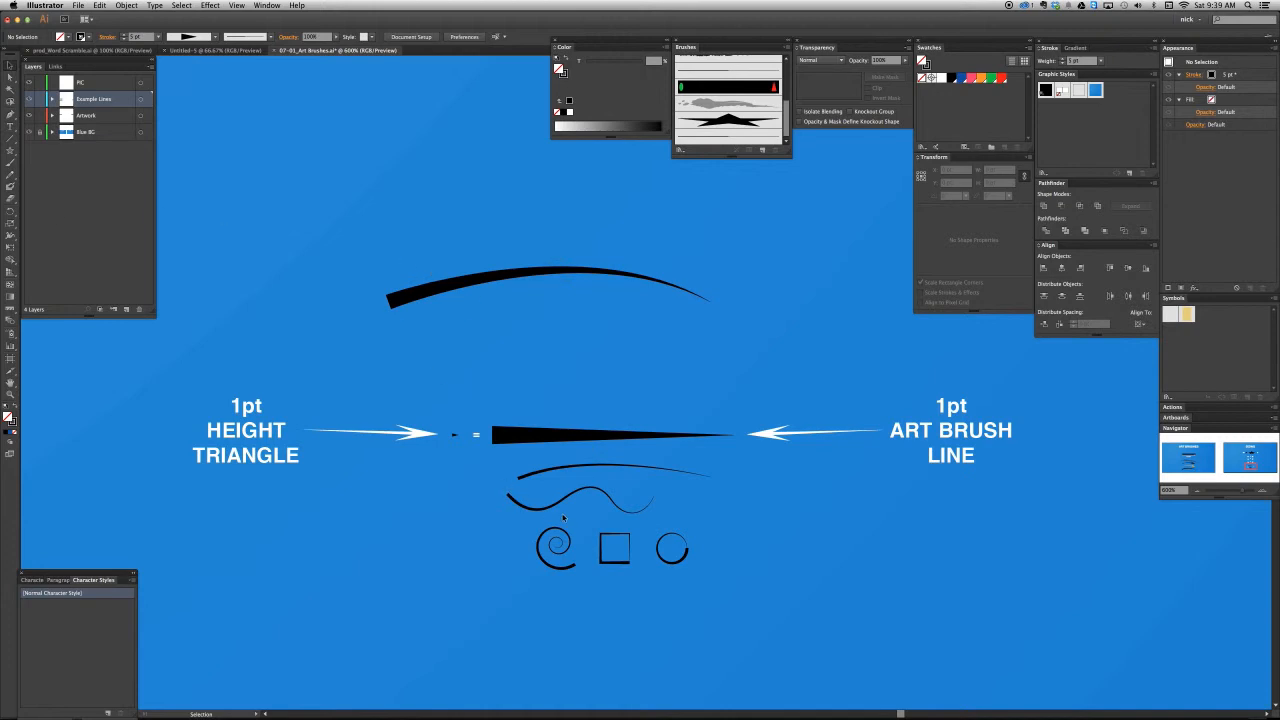
{"action": "key", "text": "super+equal"}
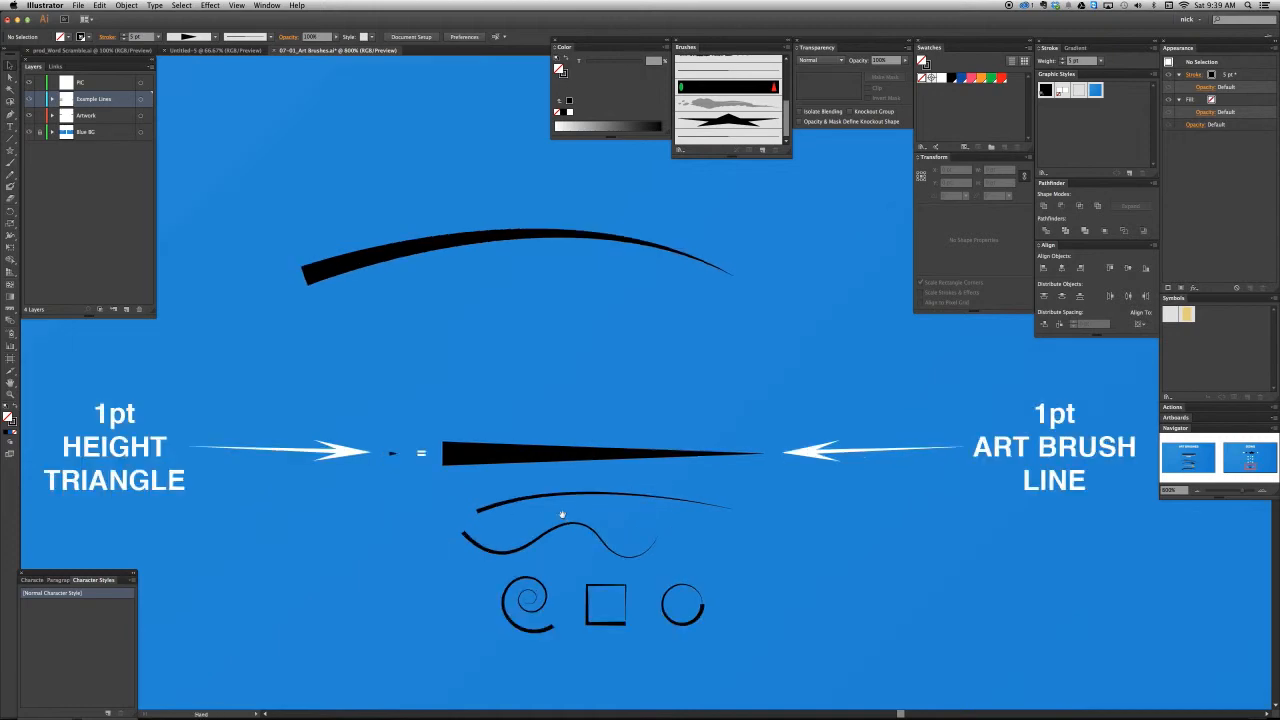
{"action": "left_click_drag", "start_coordinate": [563, 517], "coordinate": [586, 476]}
{"action": "left_click", "coordinate": [584, 483]}
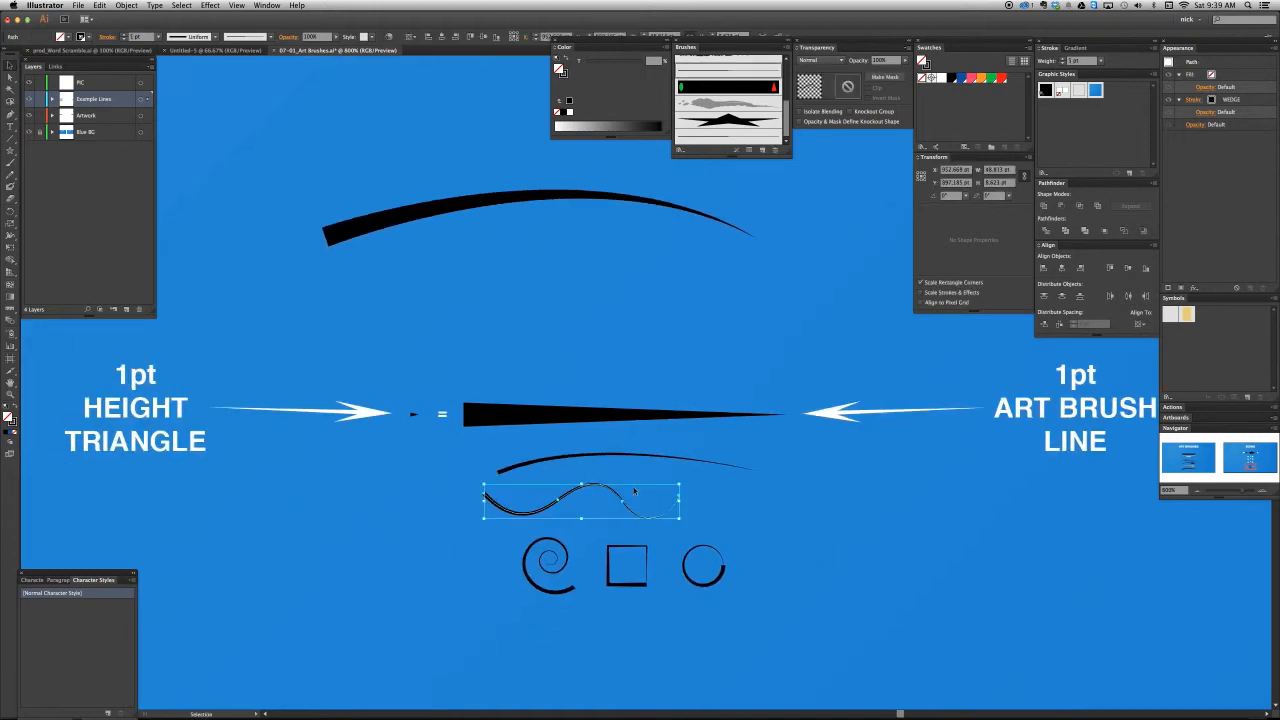
{"action": "left_click", "coordinate": [629, 503]}
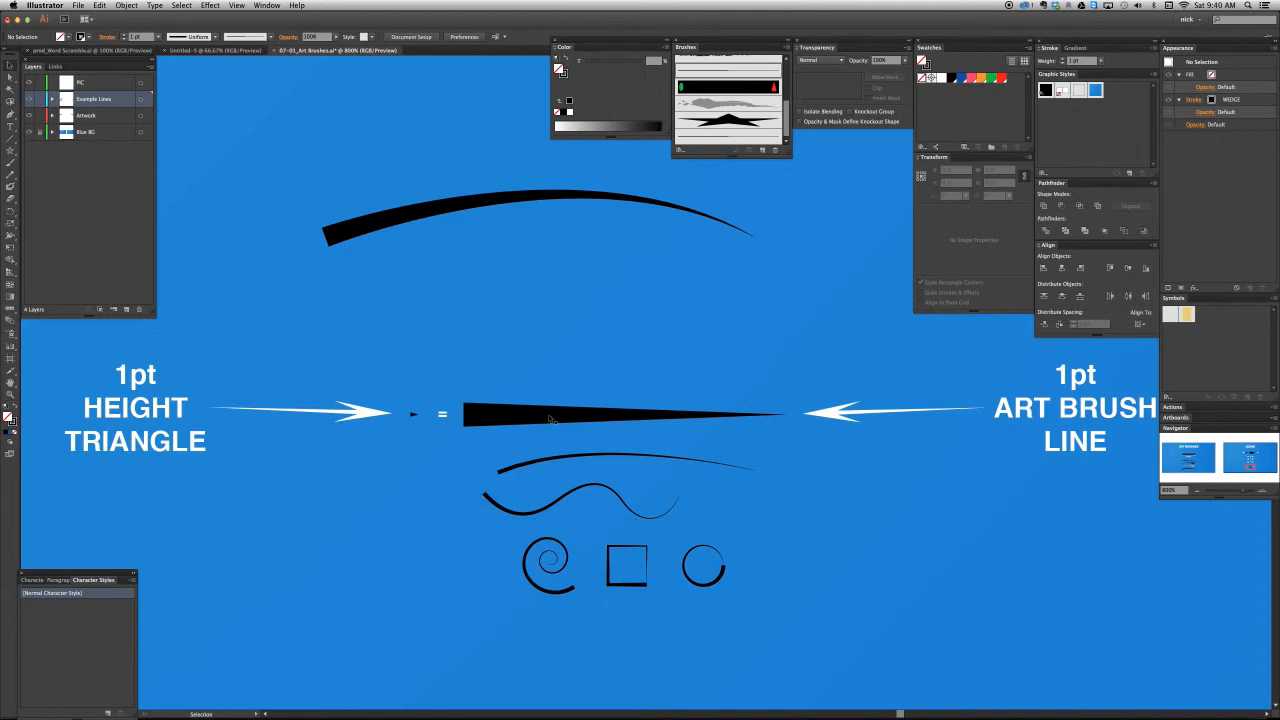
{"action": "left_click", "coordinate": [482, 423]}
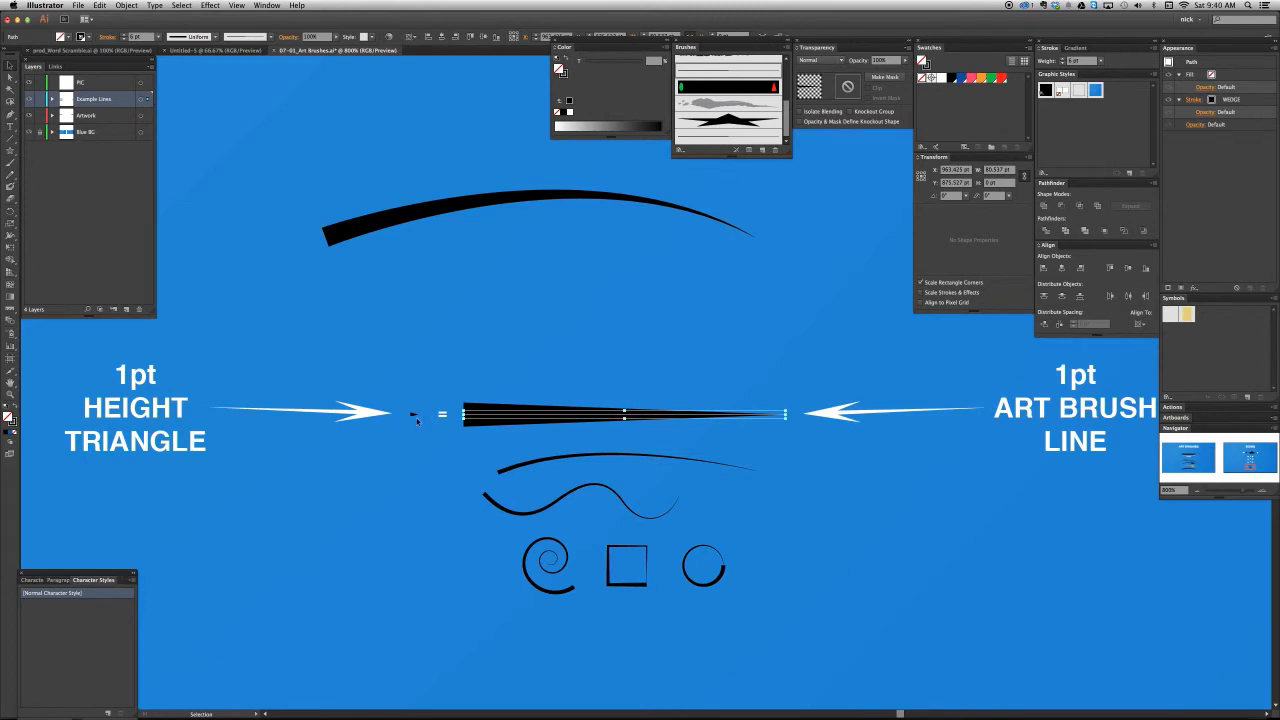
- Build a four-spike shape above the small source triangle from a lengthened copy of it duplicated in a vertical stack
{"action": "left_click_drag", "start_coordinate": [413, 415], "coordinate": [411, 320]}
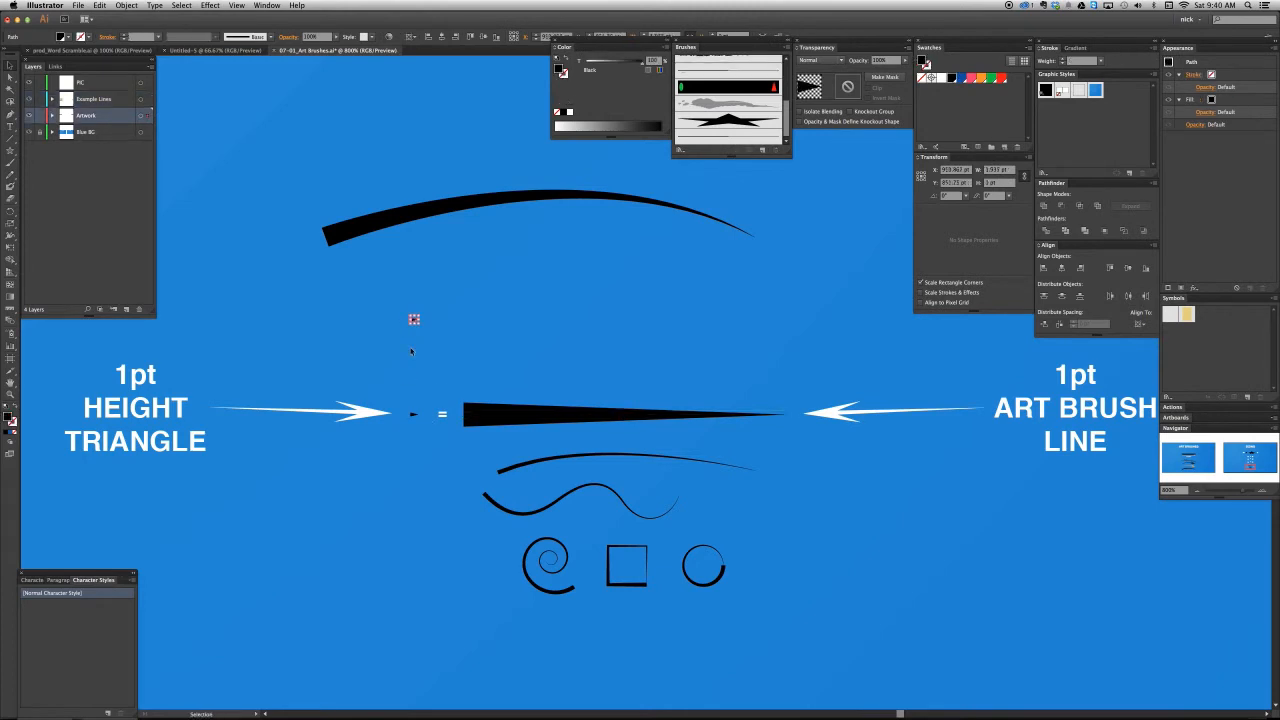
{"action": "left_click", "coordinate": [411, 351]}
{"action": "scroll", "coordinate": [408, 302], "scroll_direction": "up", "scroll_amount": 1}
{"action": "left_click", "coordinate": [418, 330]}
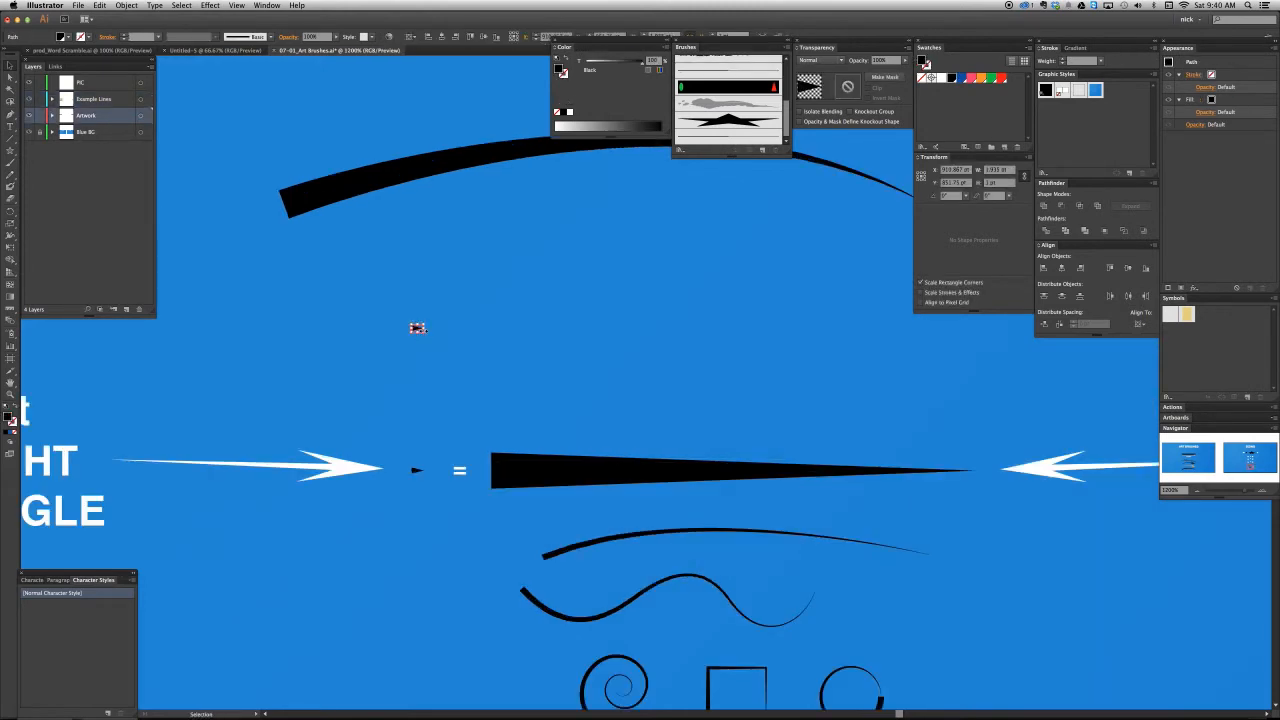
{"action": "left_click_drag", "start_coordinate": [421, 329], "coordinate": [475, 330]}
{"action": "left_click_drag", "start_coordinate": [423, 332], "coordinate": [420, 328]}
{"action": "left_click", "coordinate": [404, 296]}
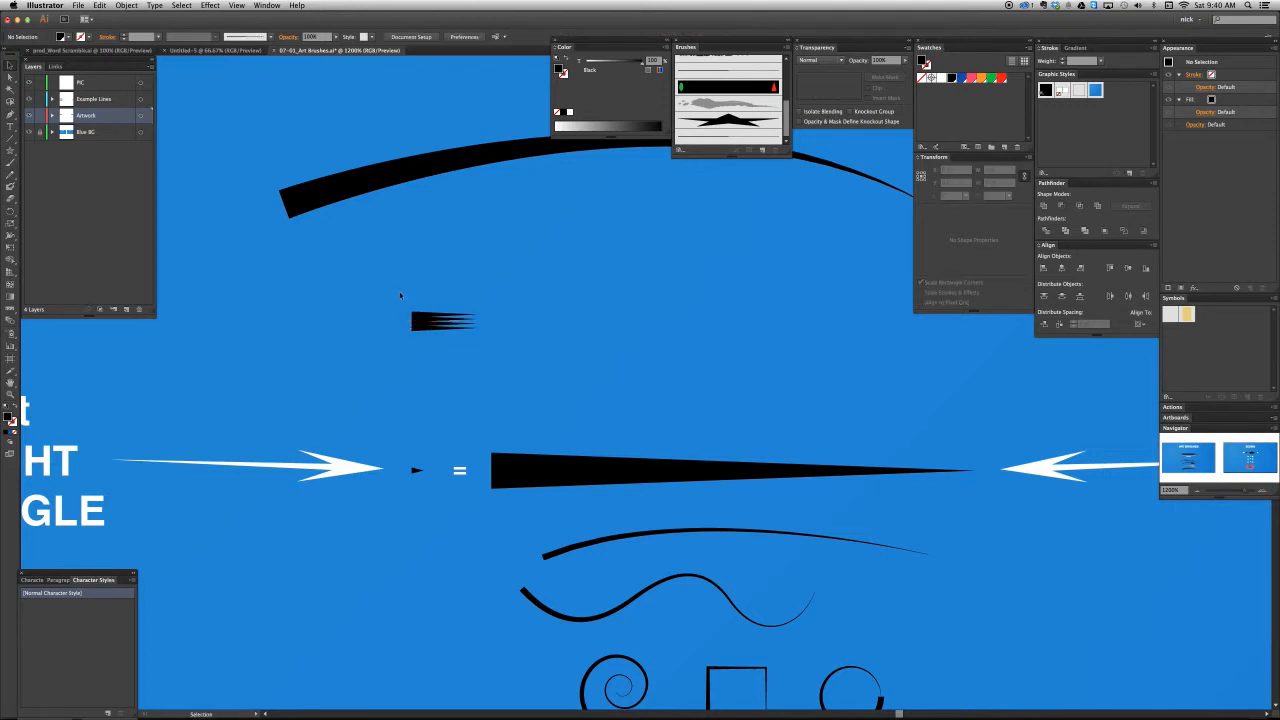
- Stagger the tips of the four stacked spikes, making the third from the top the longest, and select the whole cluster
{"action": "scroll", "coordinate": [404, 316], "scroll_direction": "up", "scroll_amount": 2}
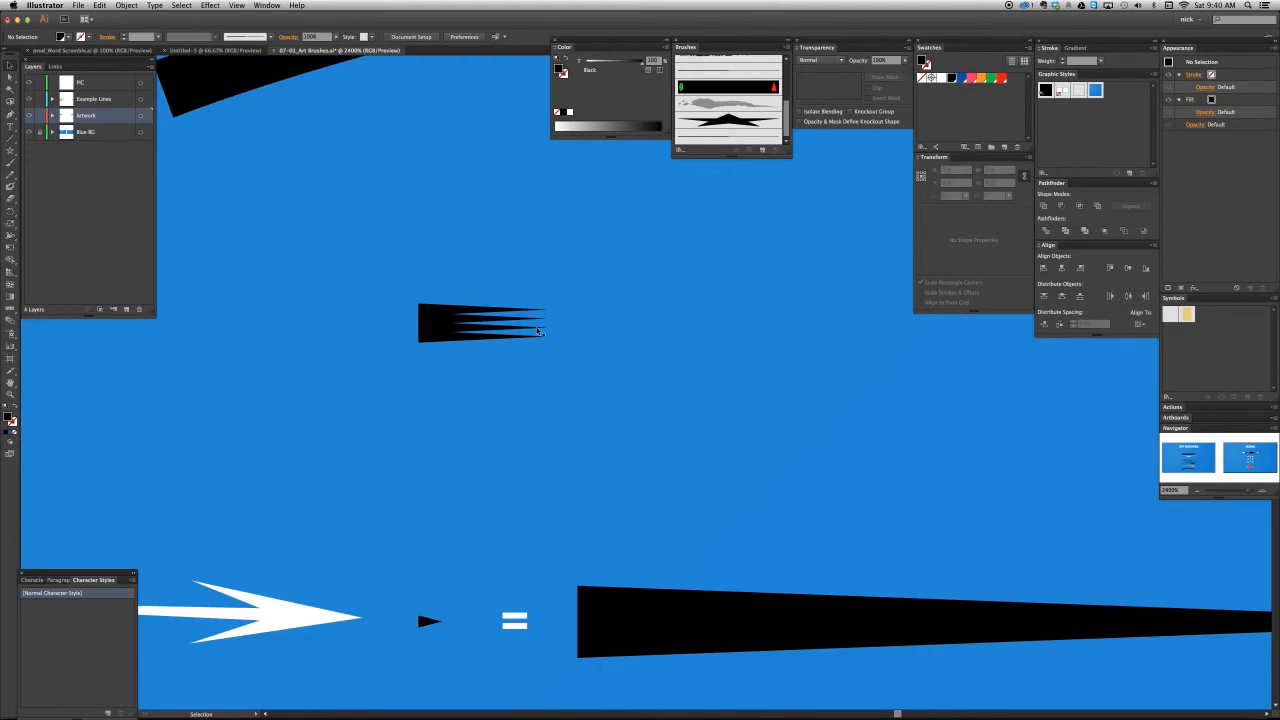
{"action": "left_click", "coordinate": [540, 329]}
{"action": "mouse_move", "coordinate": [562, 328]}
{"action": "left_mouse_down"}
{"action": "mouse_move", "coordinate": [608, 327]}
{"action": "mouse_move", "coordinate": [546, 311]}
{"action": "mouse_move", "coordinate": [558, 337]}
{"action": "left_mouse_up"}
{"action": "left_click", "coordinate": [526, 319], "text": "shift"}
{"action": "key", "text": "a"}
{"action": "left_click", "coordinate": [541, 293]}
{"action": "key", "text": "v"}
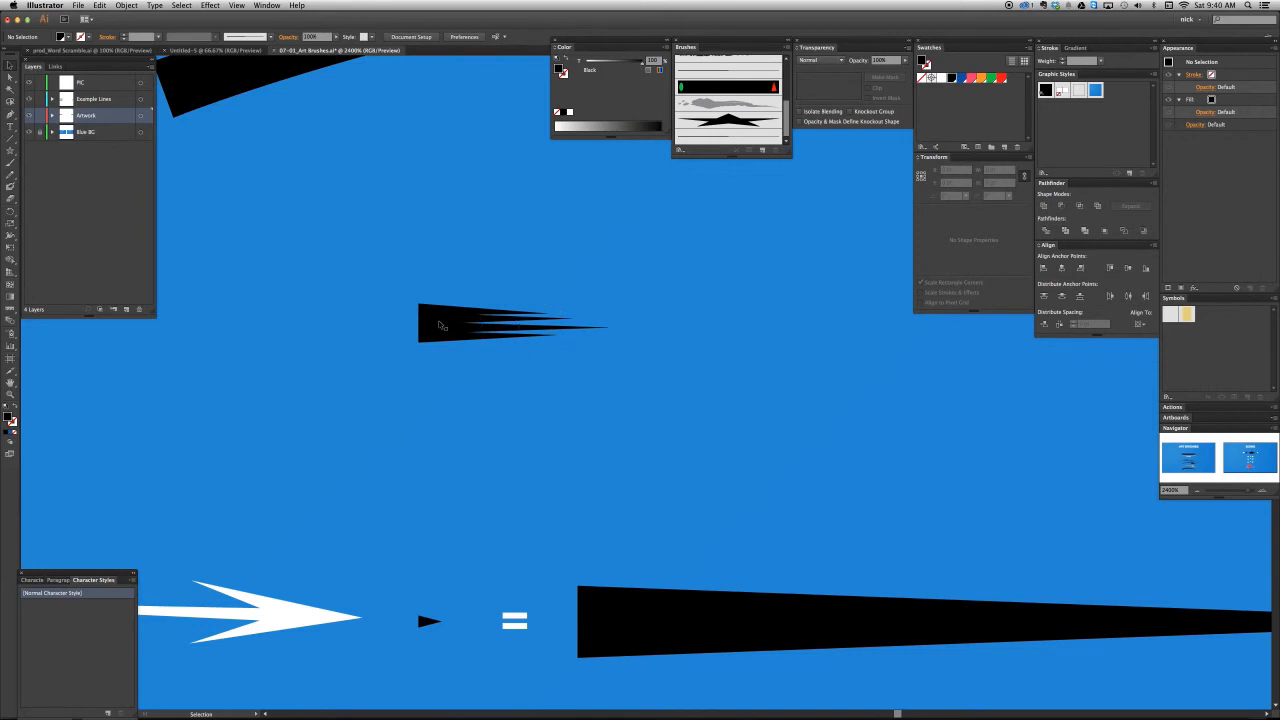
{"action": "left_click_drag", "start_coordinate": [365, 263], "coordinate": [543, 357]}
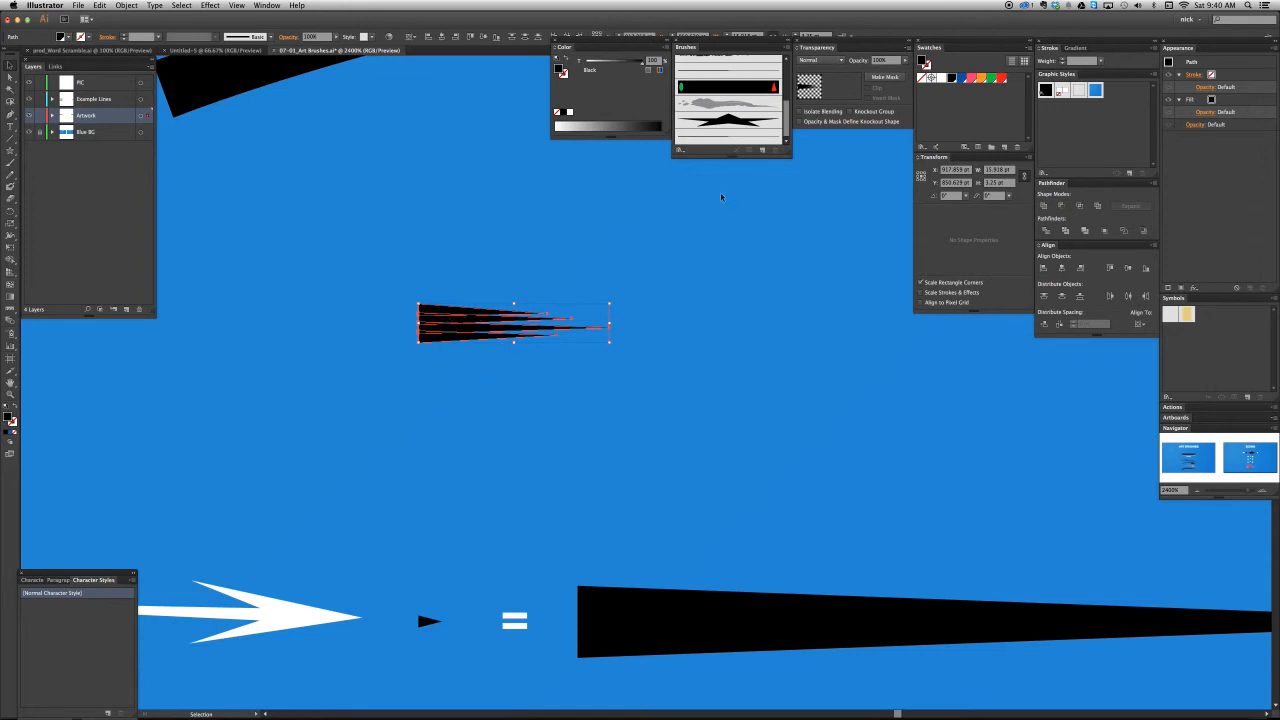
- Create a new art brush named "Hair 1" from the selected four-spike cluster, stretched to fit the stroke length
{"action": "left_click", "coordinate": [762, 149]}
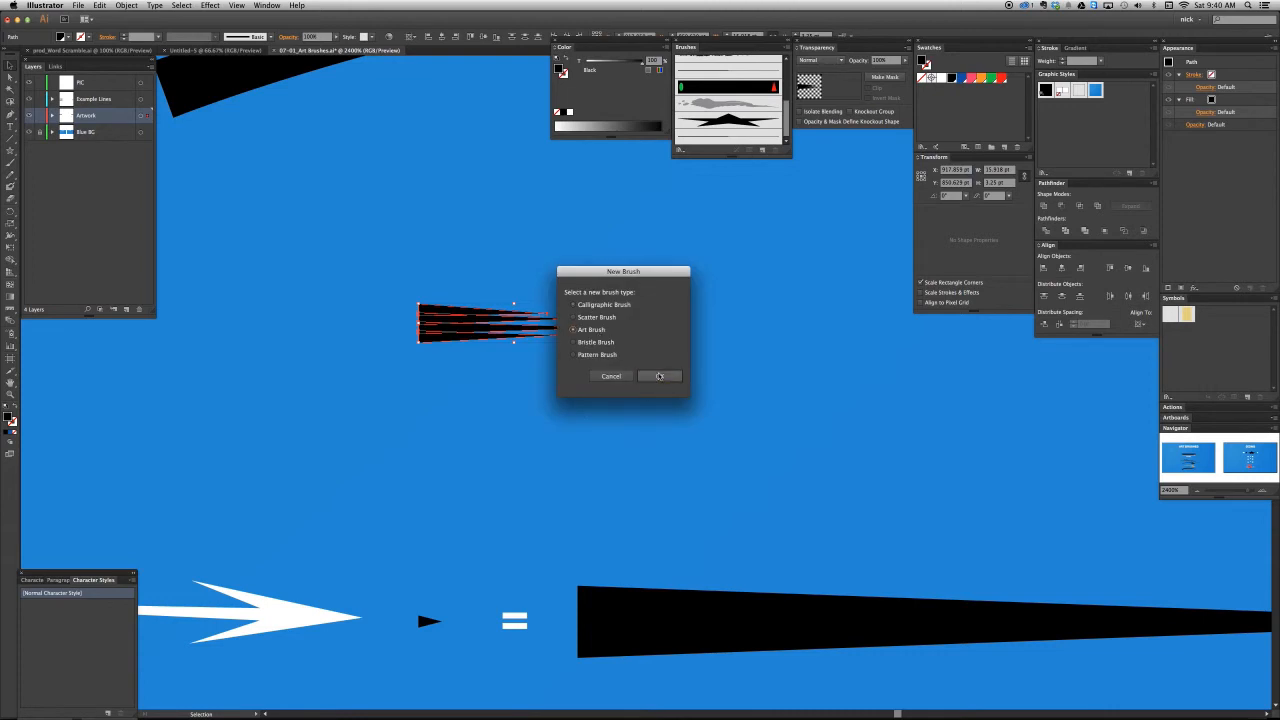
{"action": "left_click", "coordinate": [659, 376]}
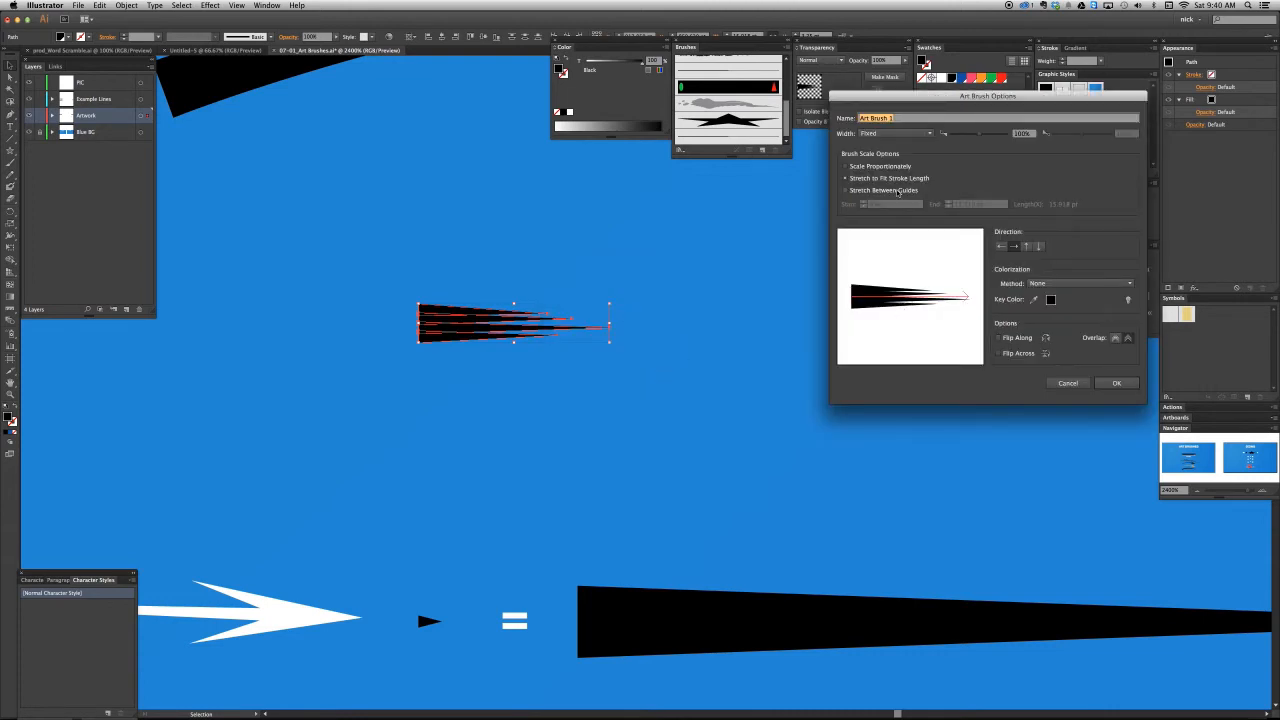
{"action": "type", "text": "Hair 1"}
{"action": "left_click", "coordinate": [1105, 383]}
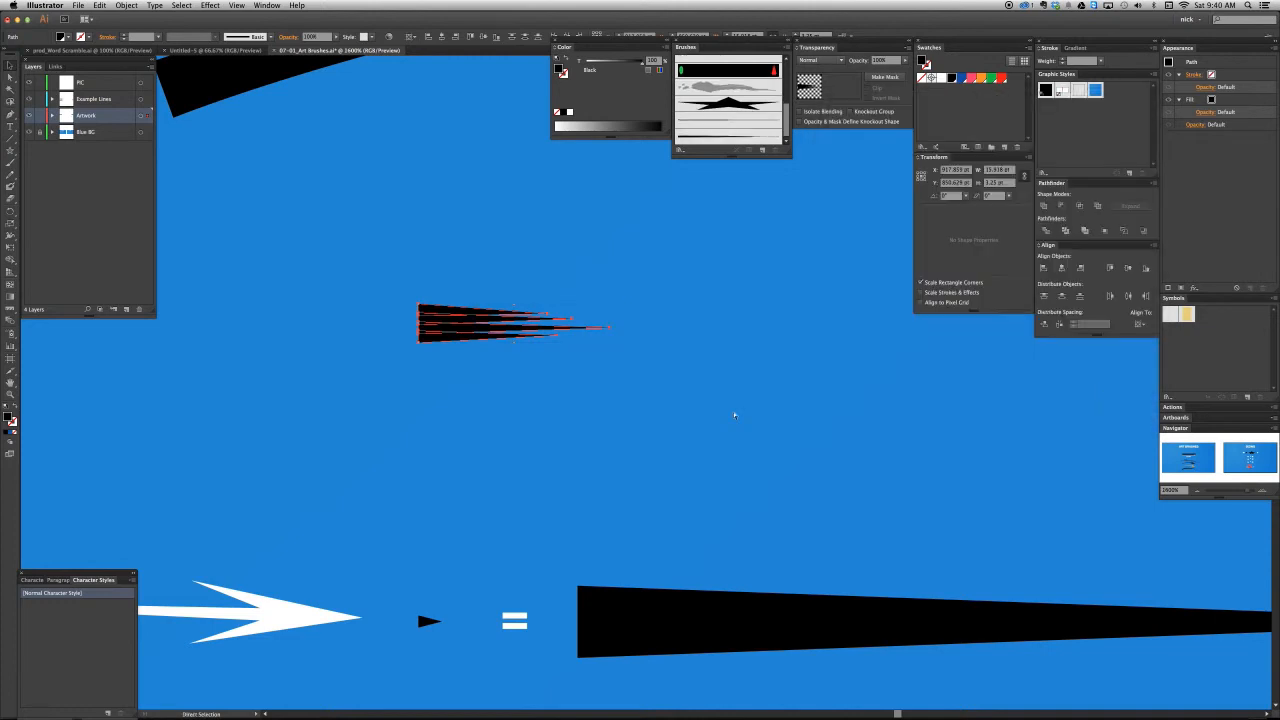
- Draw an open arched path beneath the large tapered arch with the Pen tool, with a black stroke and no fill
{"action": "key", "text": "super+minus"}
{"action": "key", "text": "super+minus"}
{"action": "left_click_drag", "start_coordinate": [682, 290], "coordinate": [557, 316]}
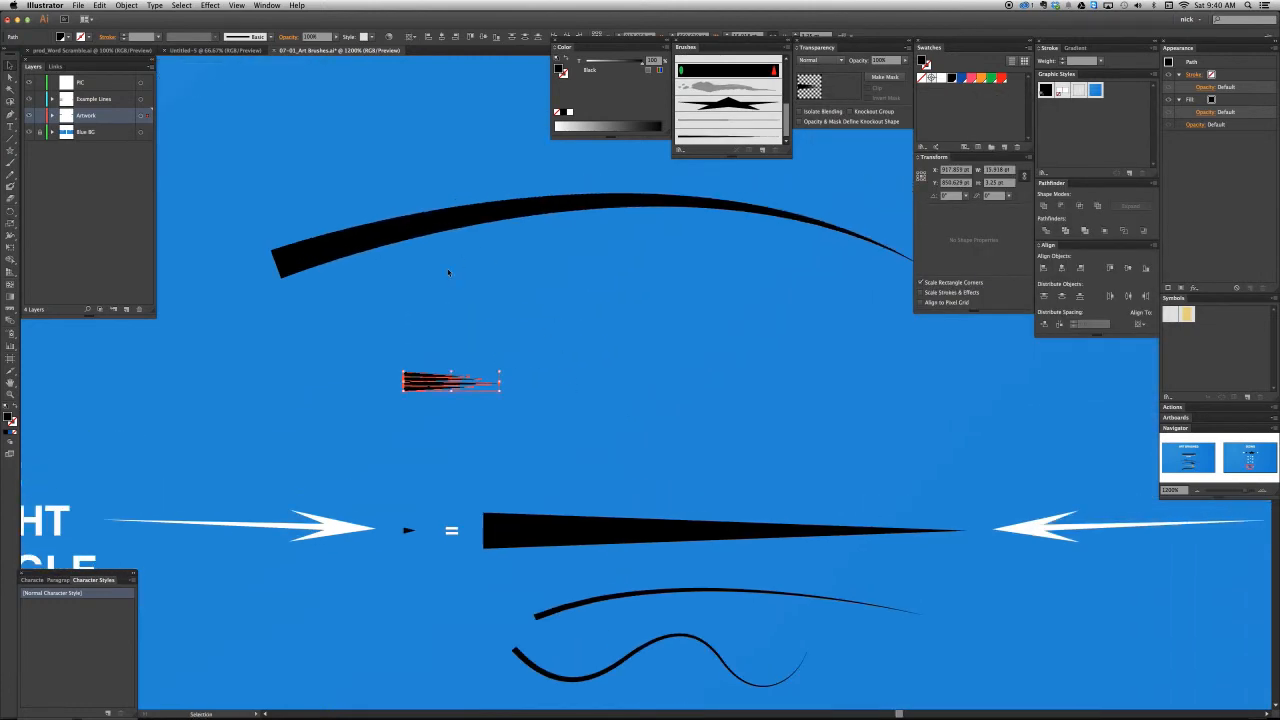
{"action": "key", "text": "p"}
{"action": "left_click_drag", "start_coordinate": [316, 378], "coordinate": [420, 307]}
{"action": "left_click_drag", "start_coordinate": [998, 463], "coordinate": [1020, 477]}
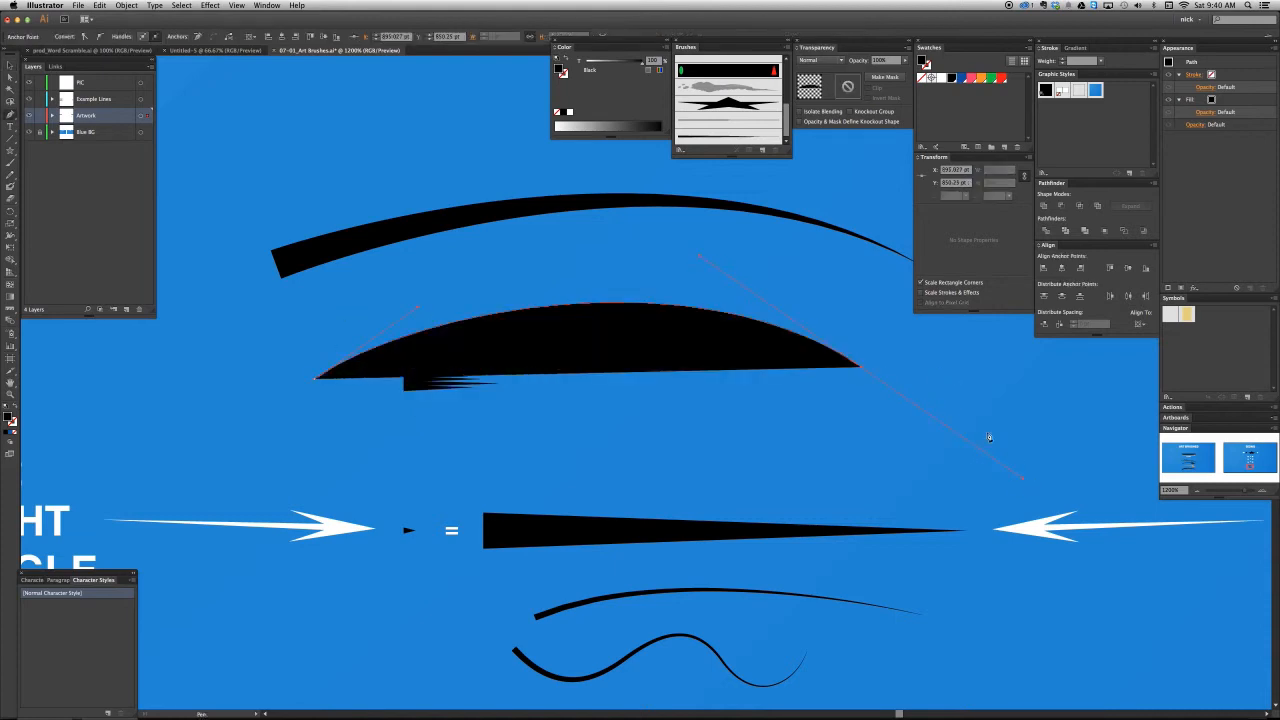
{"action": "key", "text": "shift+x"}
- Apply the Hair 1 art brush to the new arched path and deselect it
{"action": "left_click", "coordinate": [708, 136]}
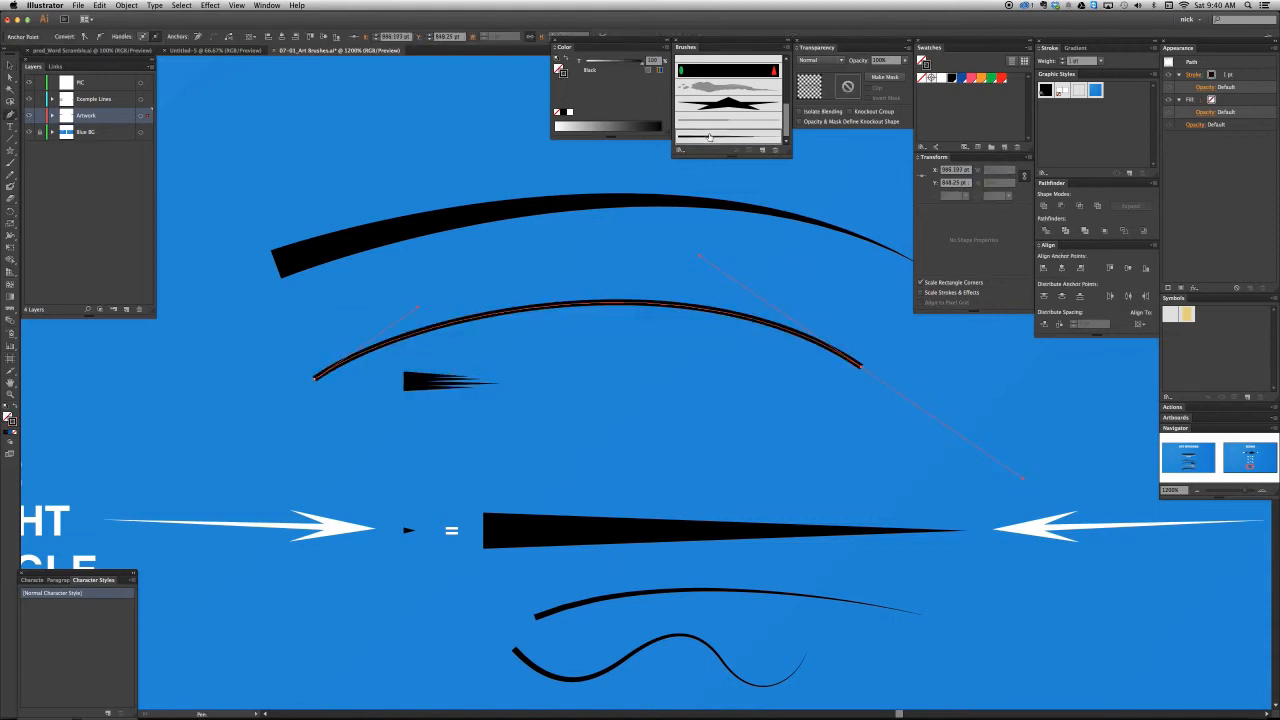
{"action": "key", "text": "super+shift+a"}
{"action": "key", "text": "v"}
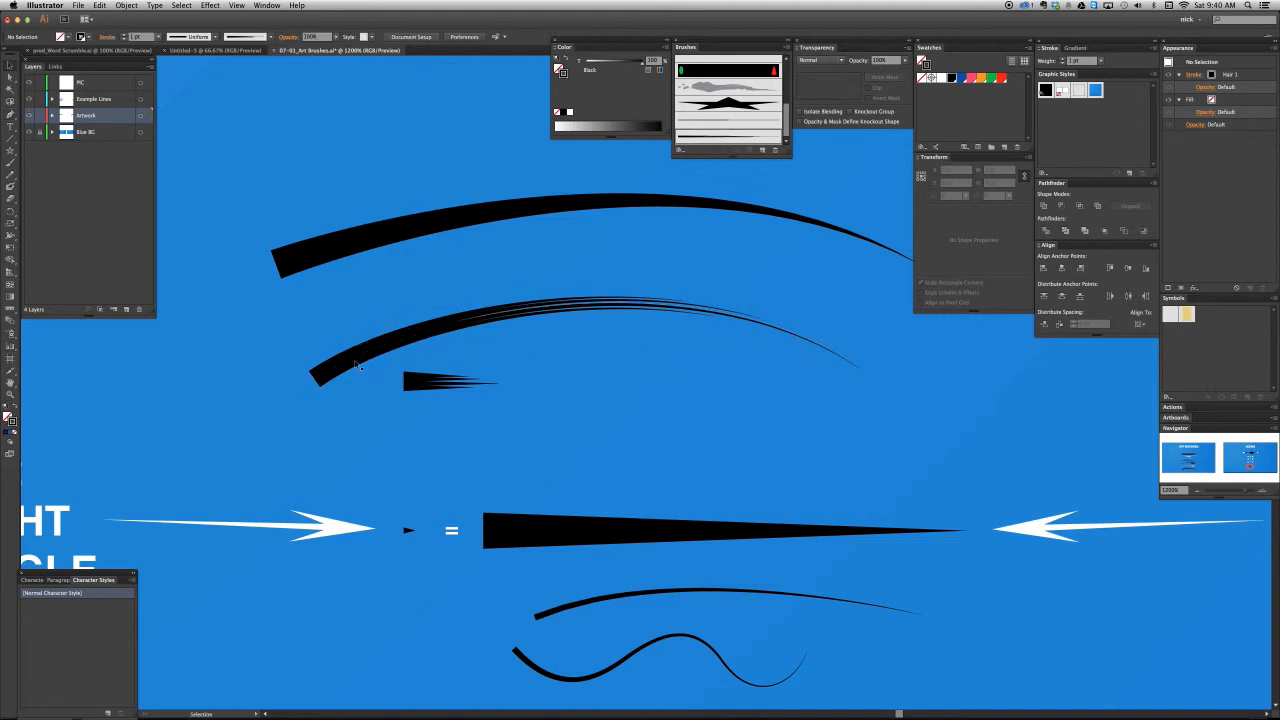
{"action": "scroll", "coordinate": [735, 320], "scroll_direction": "right", "scroll_amount": 2}
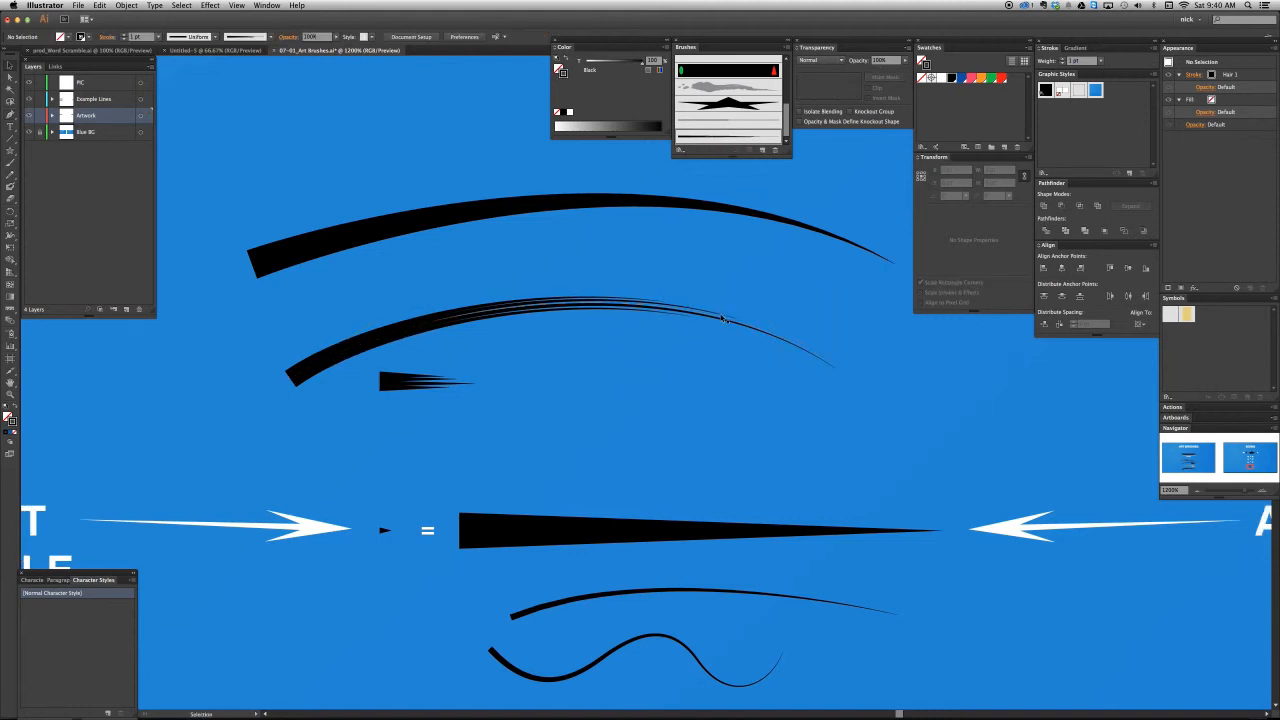
- Compare the stroke settings of the large wedge-tapered arch with those of the hair-brush arch beneath it
{"action": "left_click", "coordinate": [603, 218]}
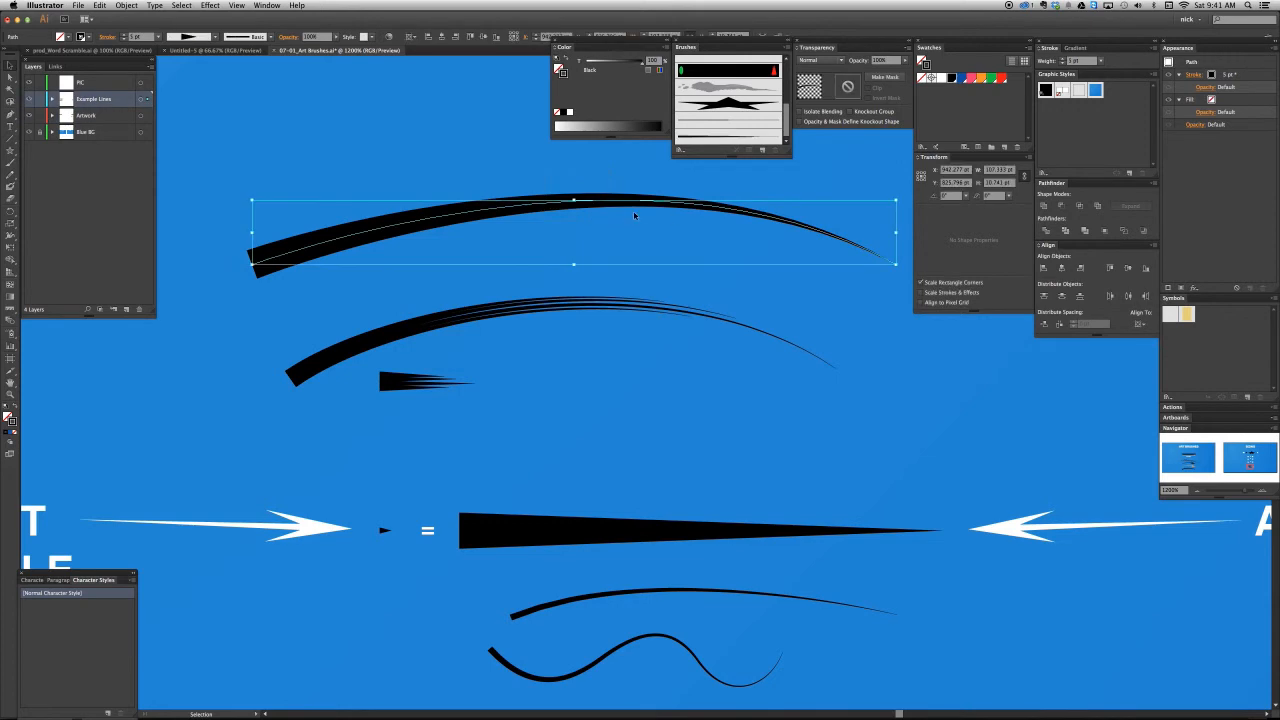
{"action": "left_click", "coordinate": [716, 258]}
{"action": "left_click", "coordinate": [643, 311]}
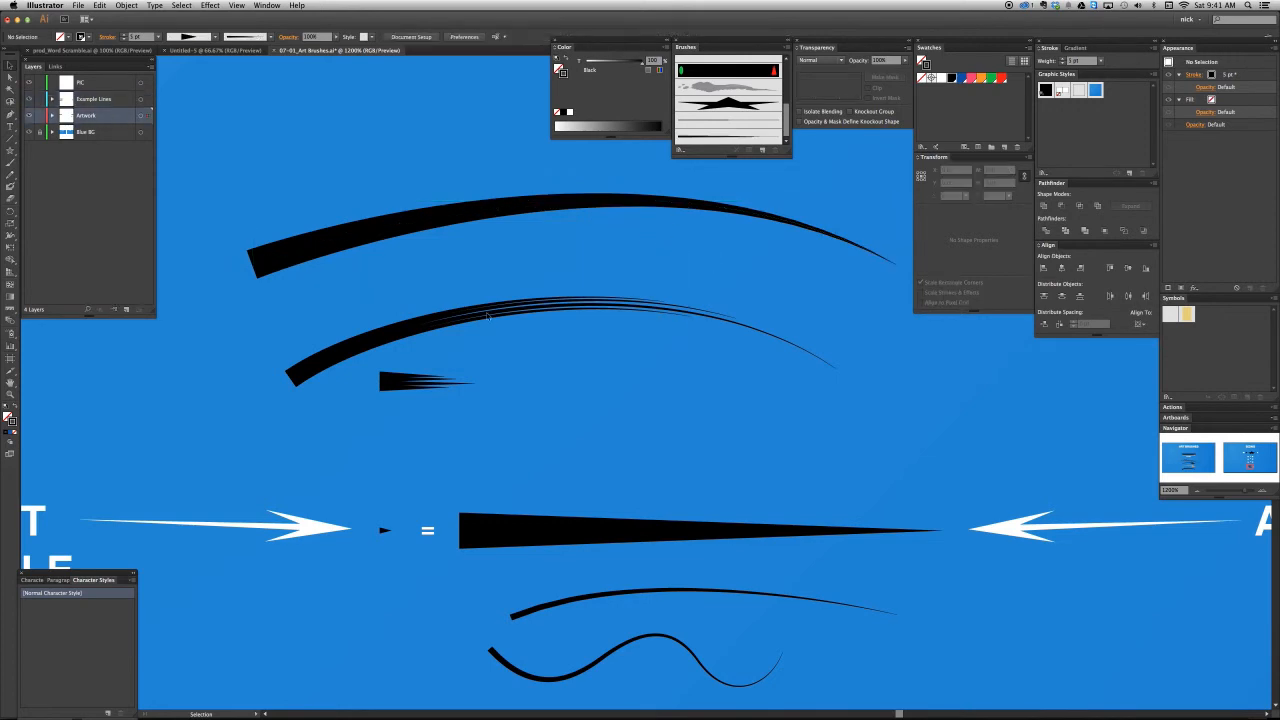
{"action": "left_click", "coordinate": [657, 321]}
- Draw a circle about 8 pt wide over the hair stroke's thick end, with a white fill and no stroke
{"action": "key", "text": "l"}
{"action": "left_click_drag", "start_coordinate": [281, 391], "coordinate": [305, 415]}
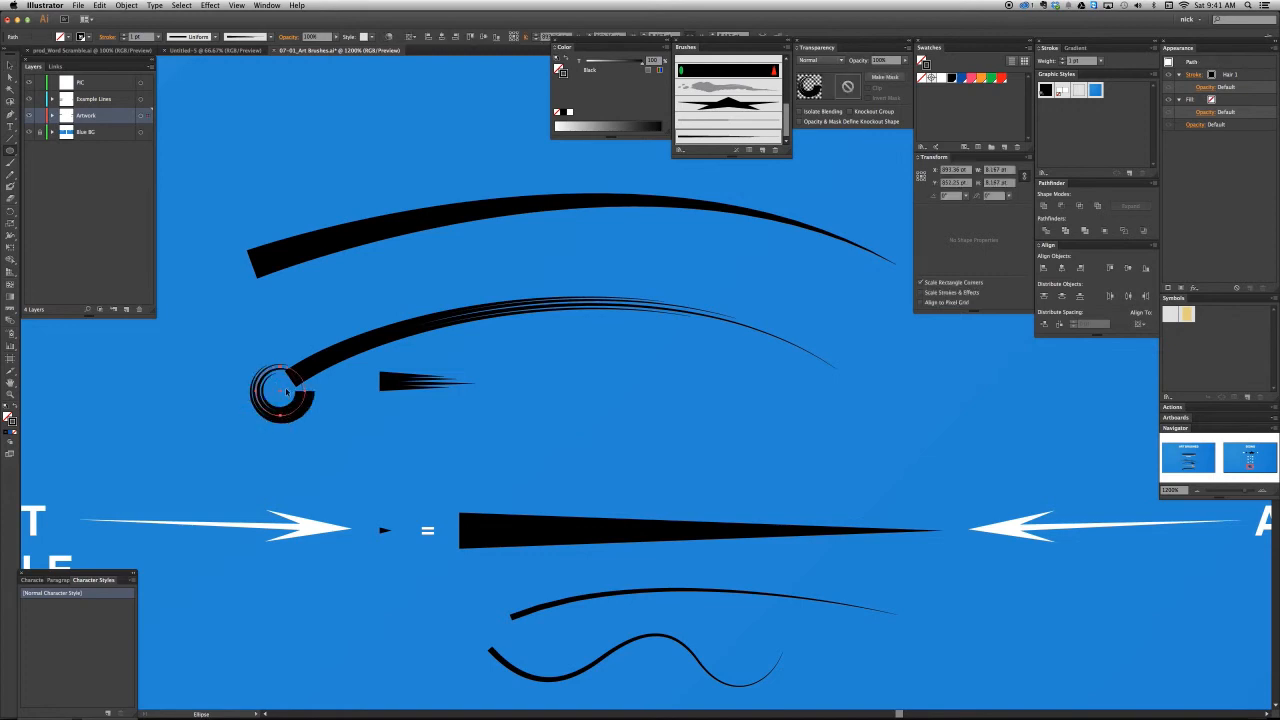
{"action": "key", "text": "v"}
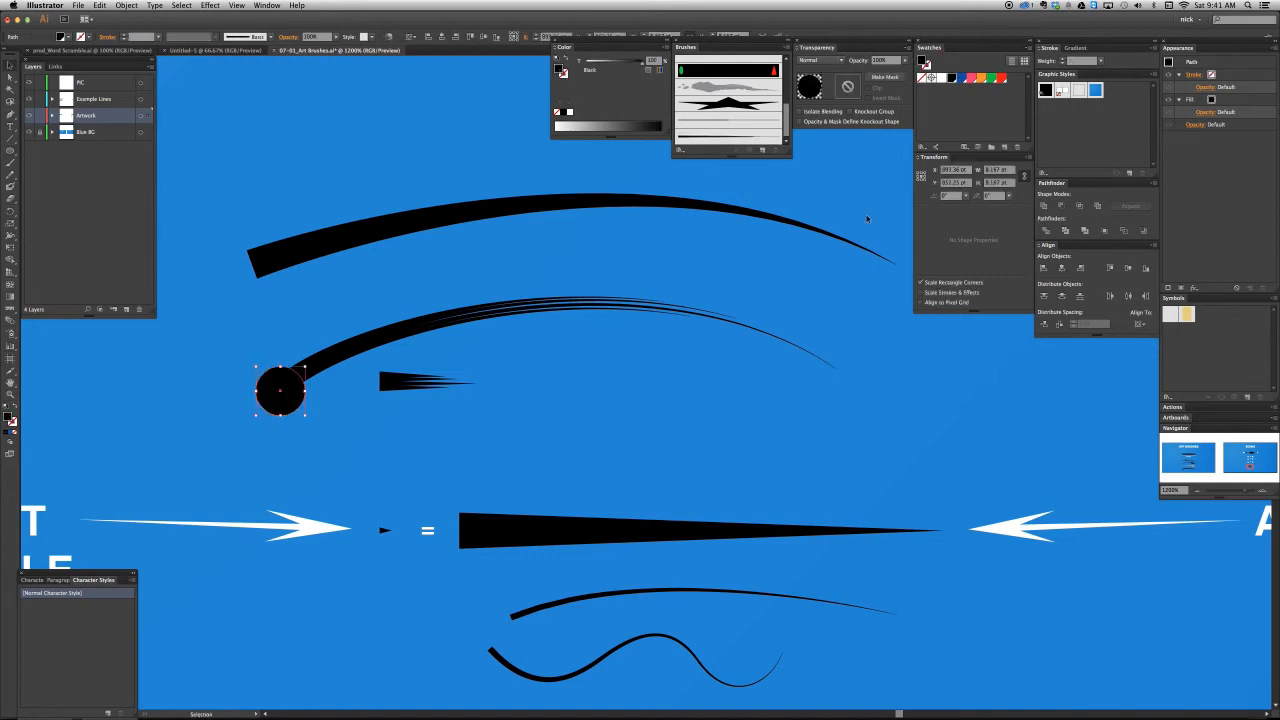
{"action": "left_click", "coordinate": [941, 78]}
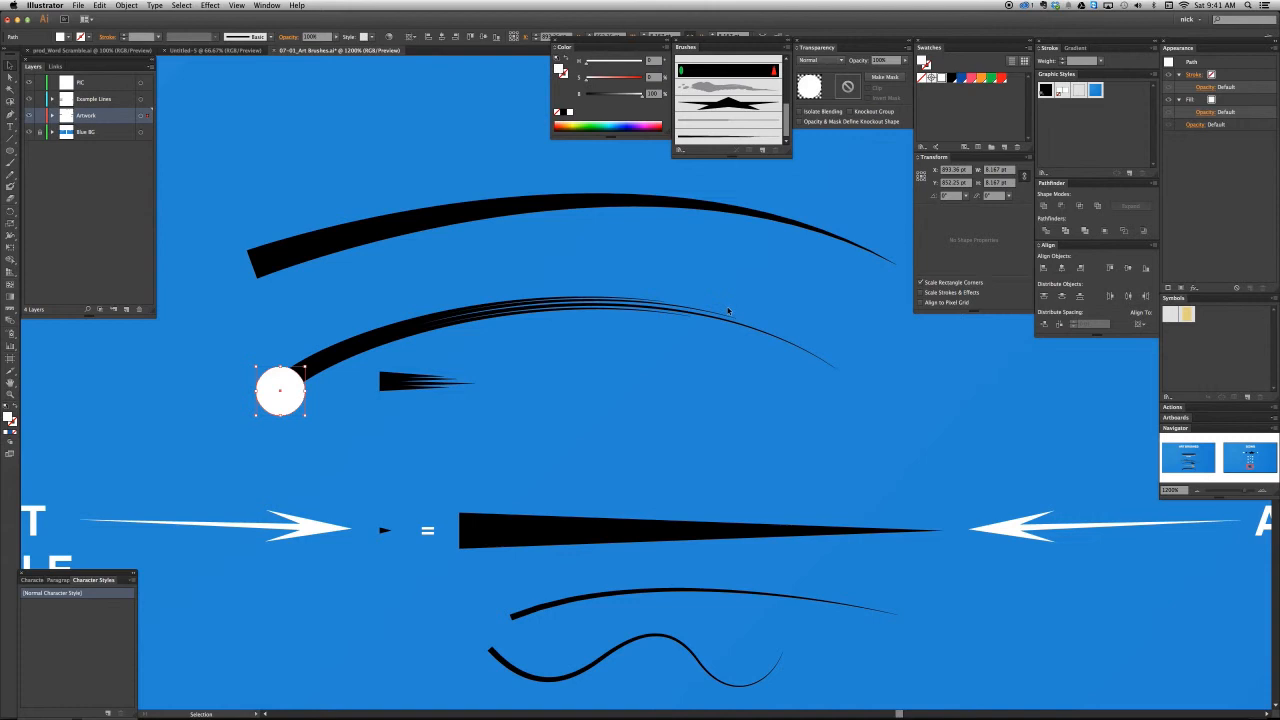
{"action": "left_click_drag", "start_coordinate": [273, 397], "coordinate": [272, 390]}
- Set the hair-brush arch's stroke weight to 2 pt and deselect it
{"action": "left_click", "coordinate": [333, 359]}
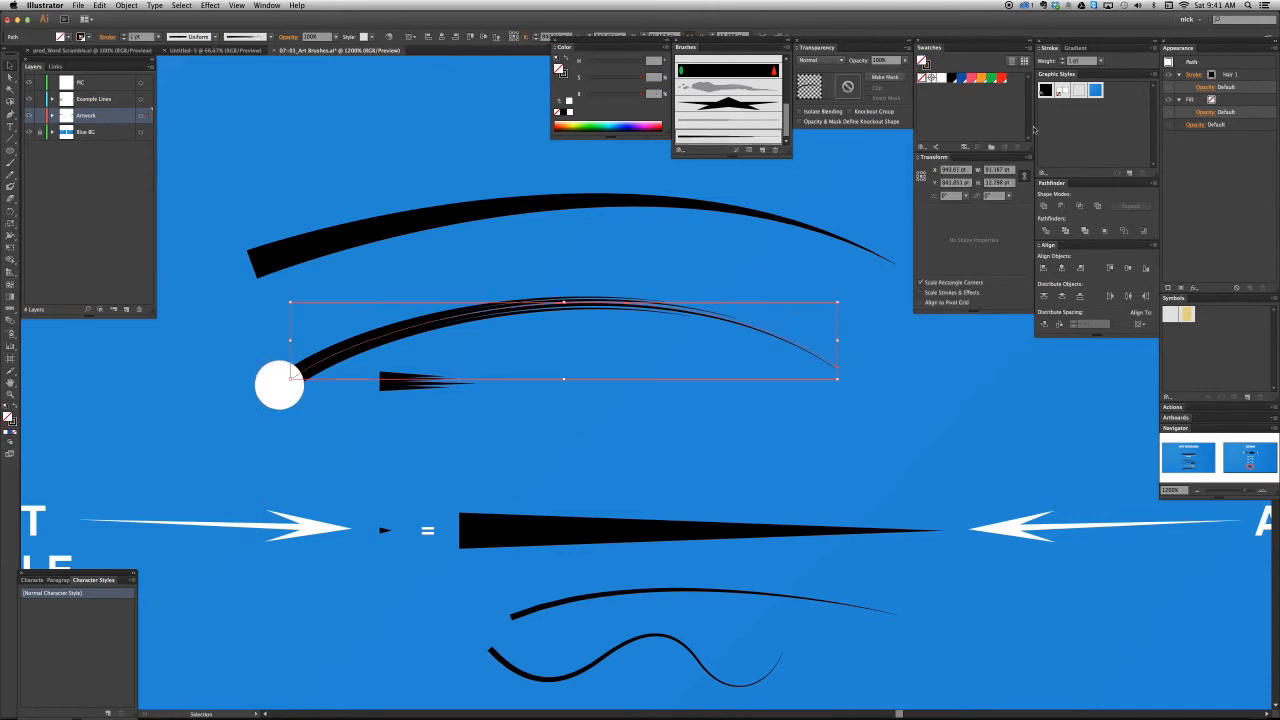
{"action": "key", "text": "super+shift+a"}
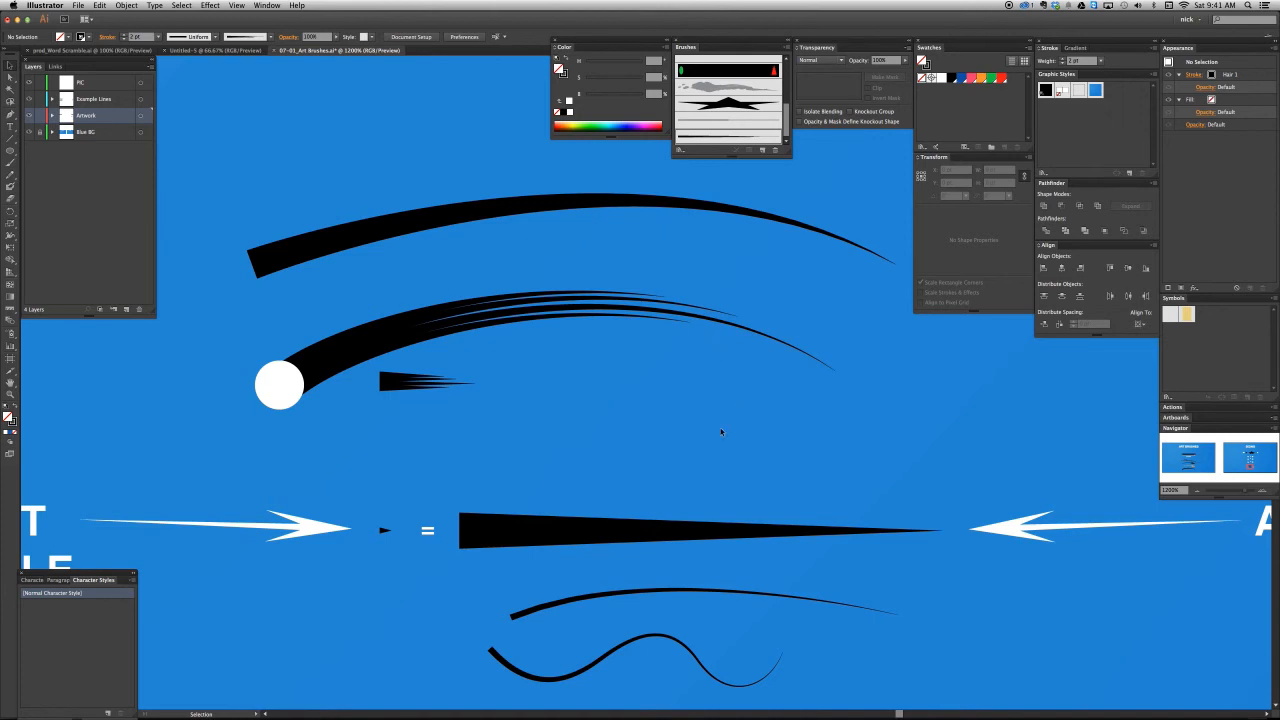
- Reduce the straight wedge line's stroke weight to 1 pt and deselect it
{"action": "key", "text": "super+minus"}
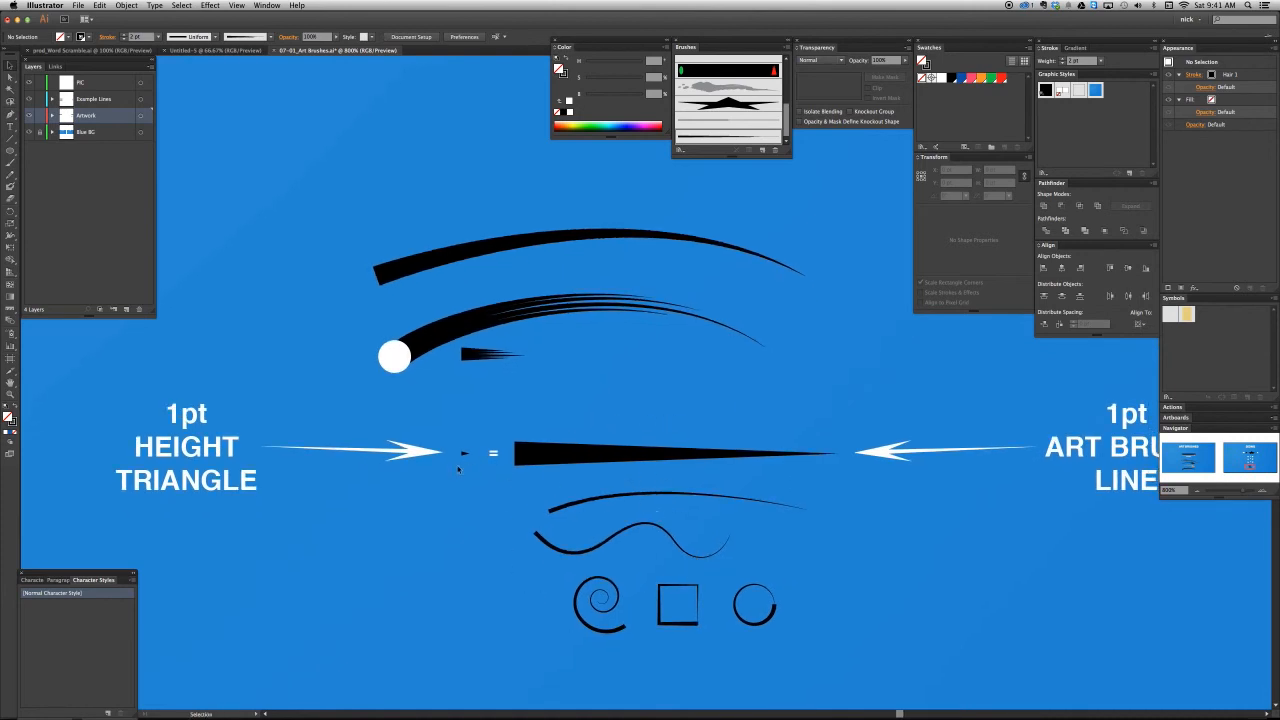
{"action": "left_click", "coordinate": [574, 457]}
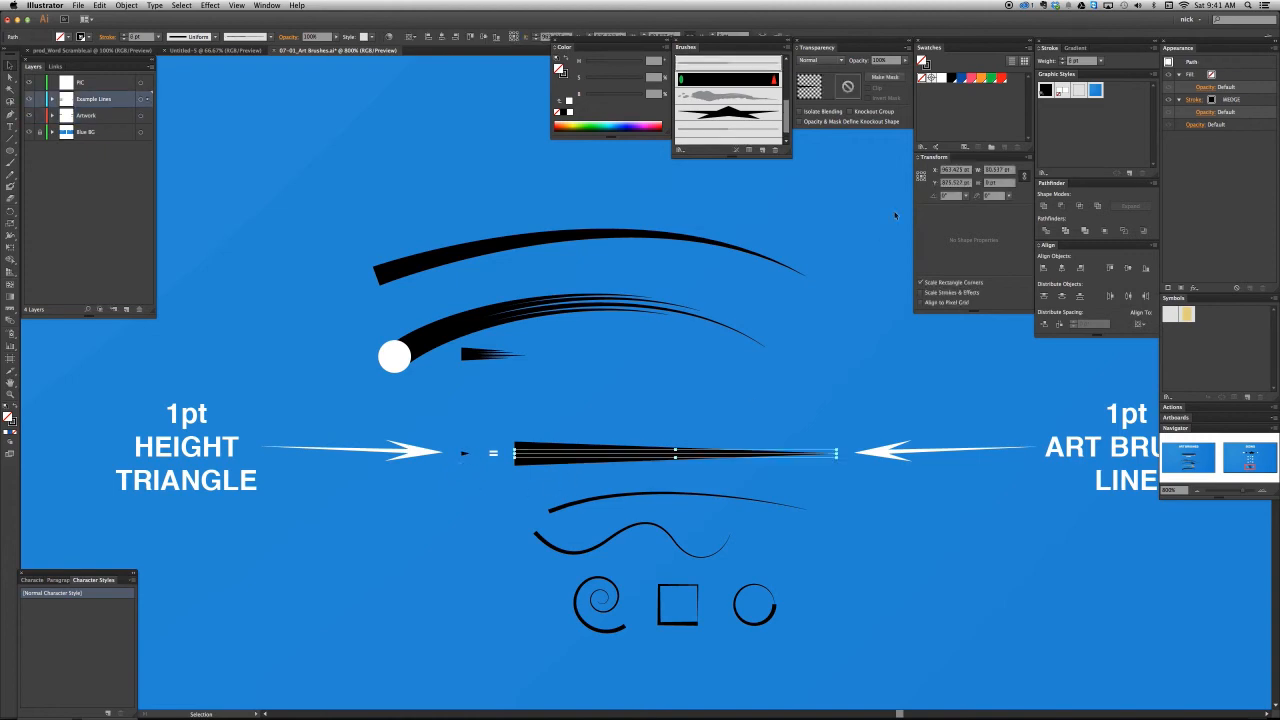
{"action": "left_click", "coordinate": [1063, 63]}
{"action": "left_click", "coordinate": [1063, 63]}
{"action": "left_click", "coordinate": [1063, 63]}
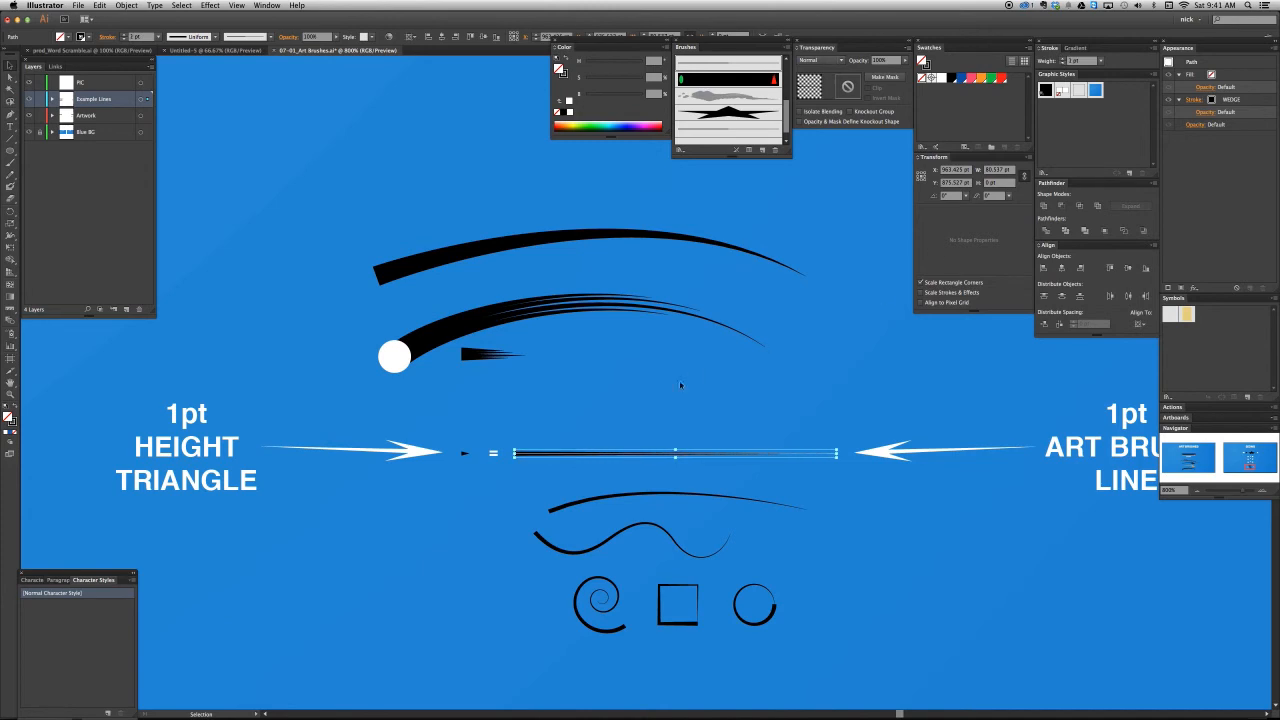
{"action": "left_click", "coordinate": [656, 480]}
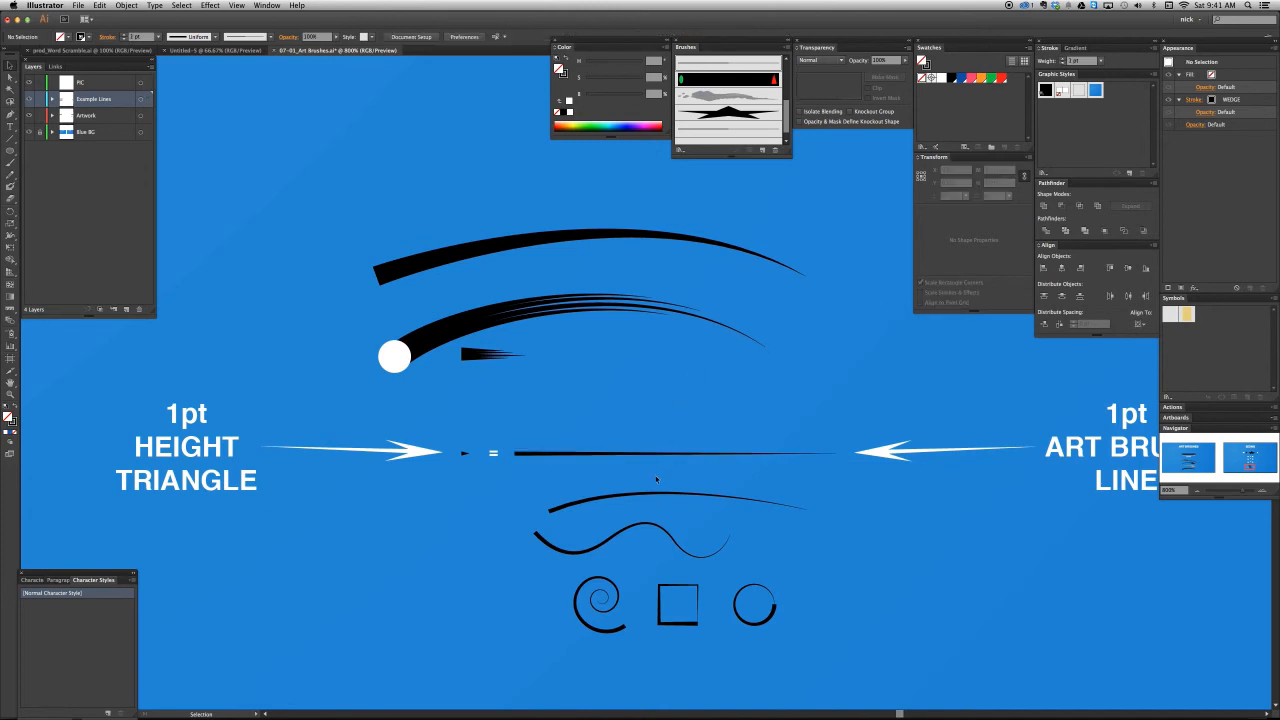
- Review the star brush example and the chart relating line weight to brush size above the brush samples
{"action": "key", "text": "a"}
{"action": "key", "text": "super+minus"}
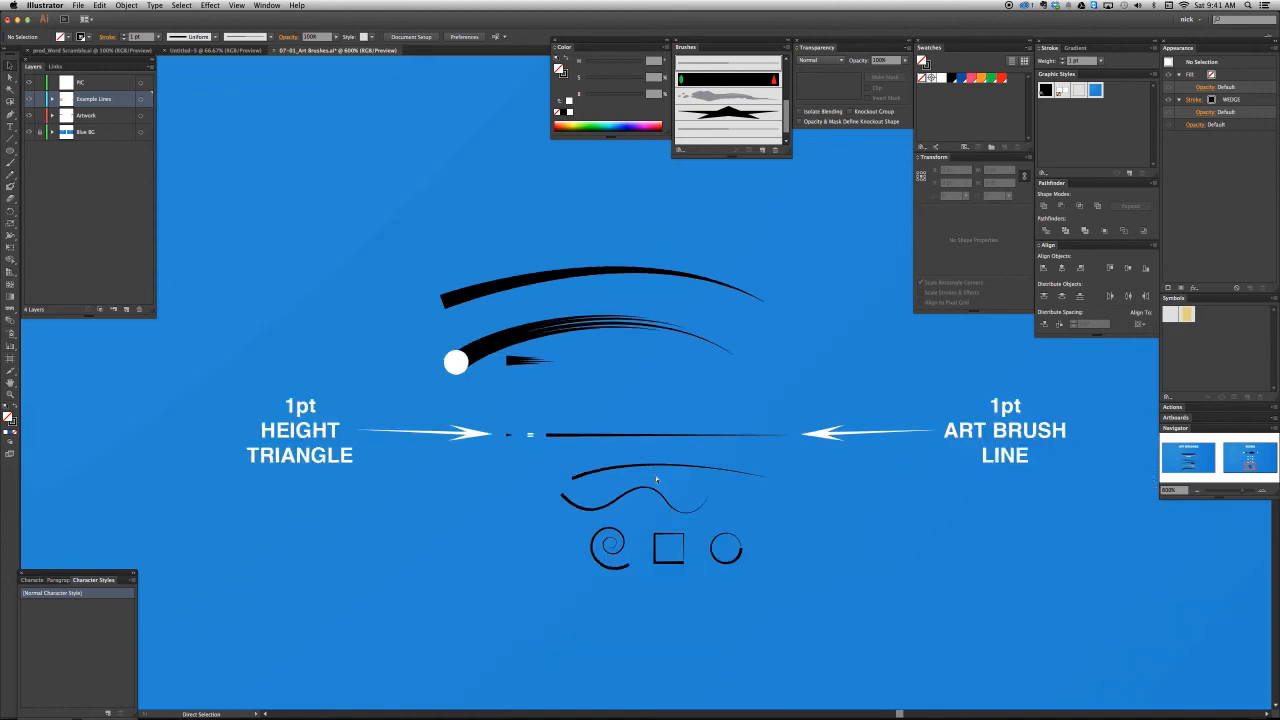
{"action": "key", "text": "super+minus"}
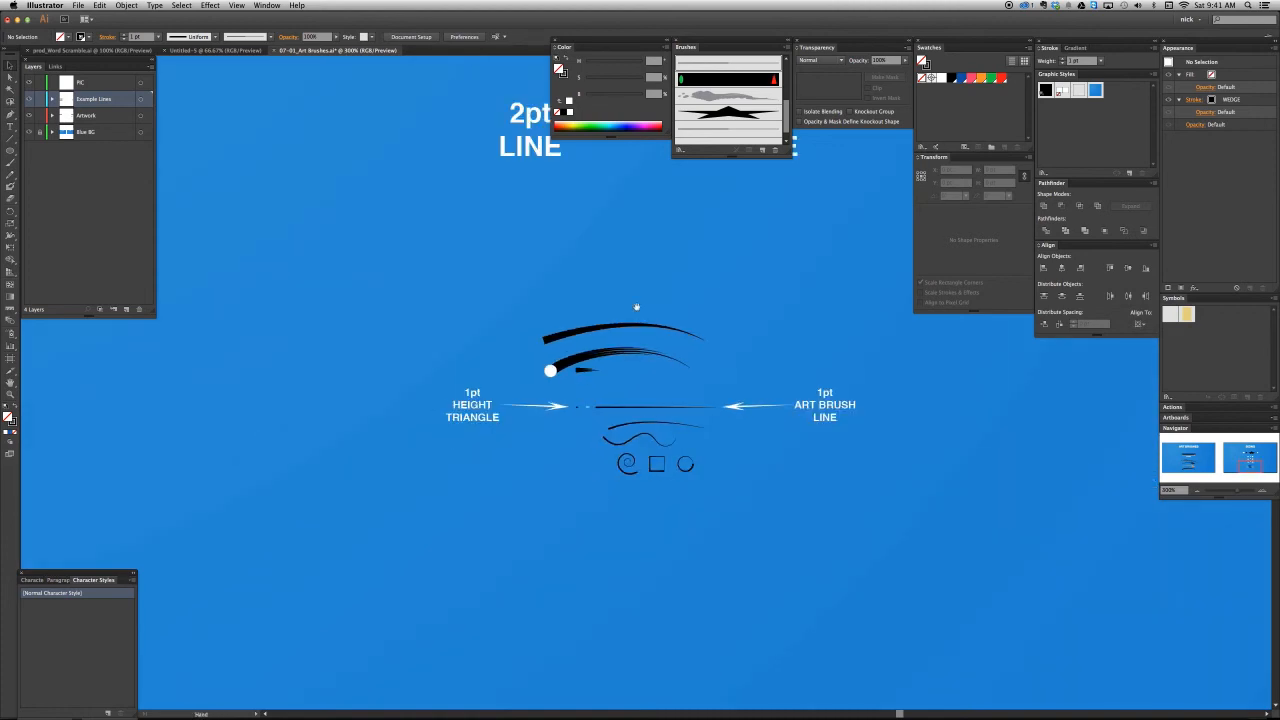
{"action": "left_click_drag", "start_coordinate": [634, 306], "coordinate": [600, 437]}
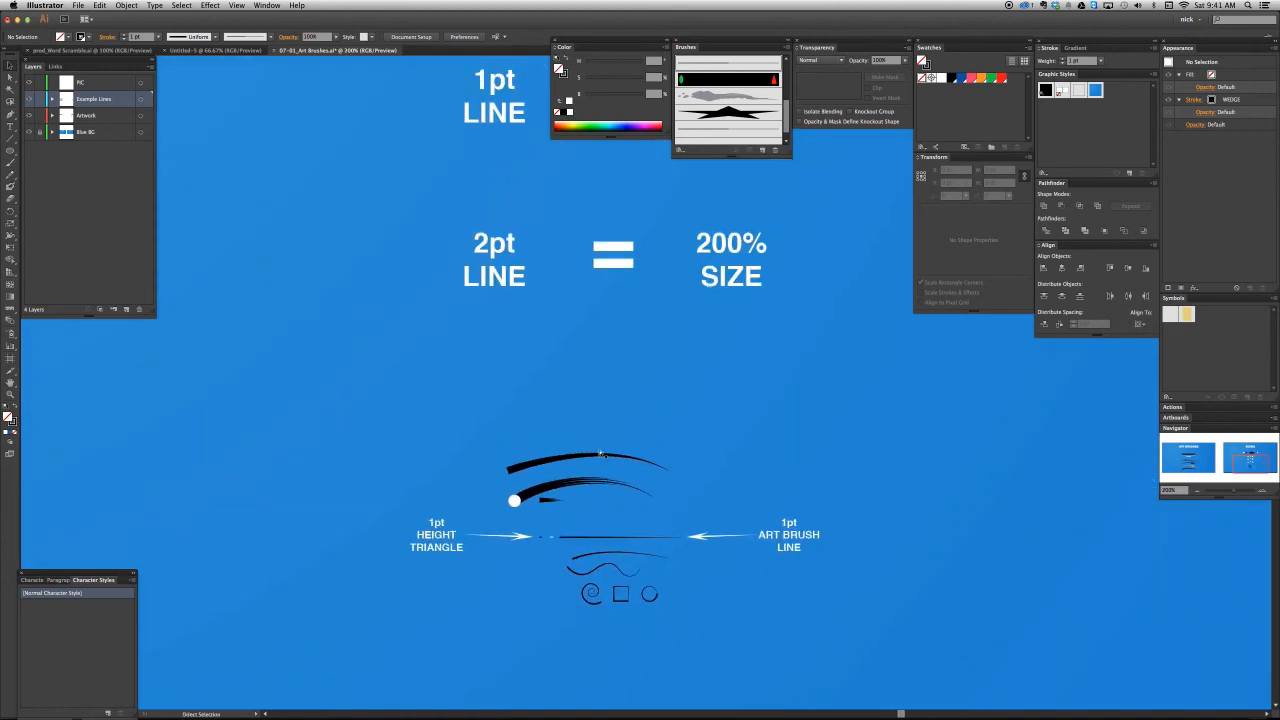
{"action": "key", "text": "super+minus"}
{"action": "left_click_drag", "start_coordinate": [642, 374], "coordinate": [576, 466]}
{"action": "key", "text": "super+minus"}
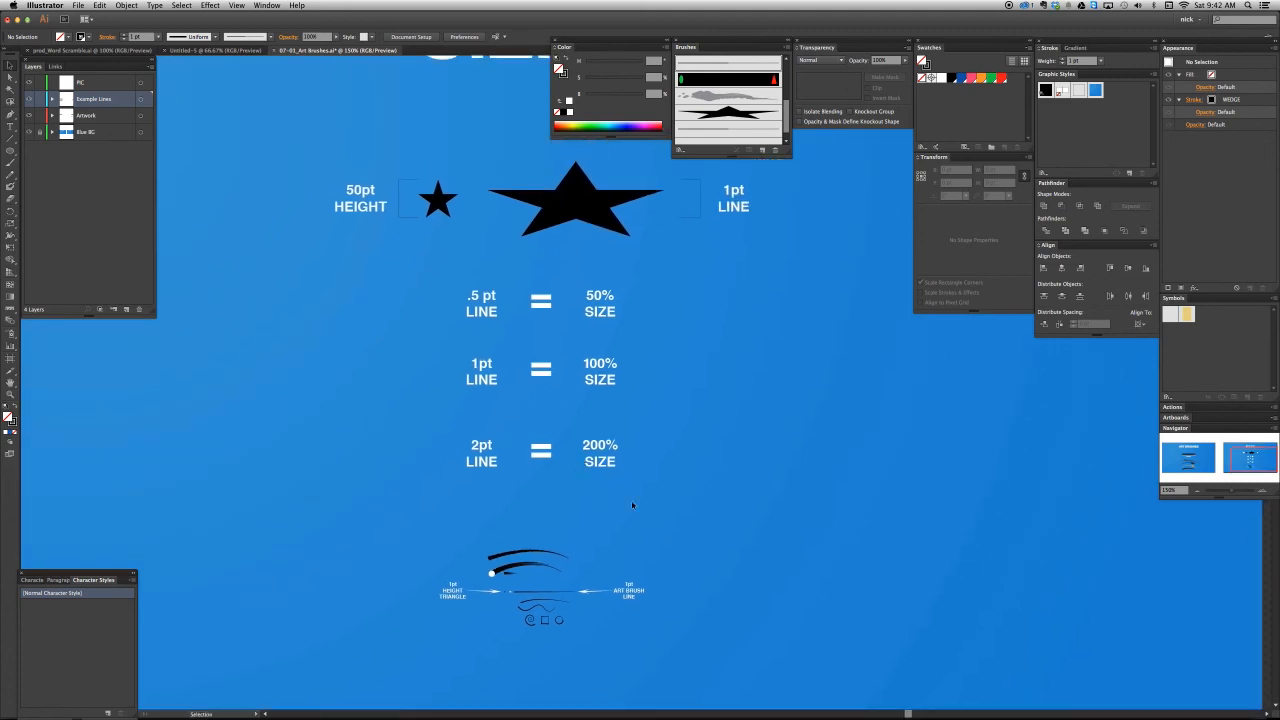